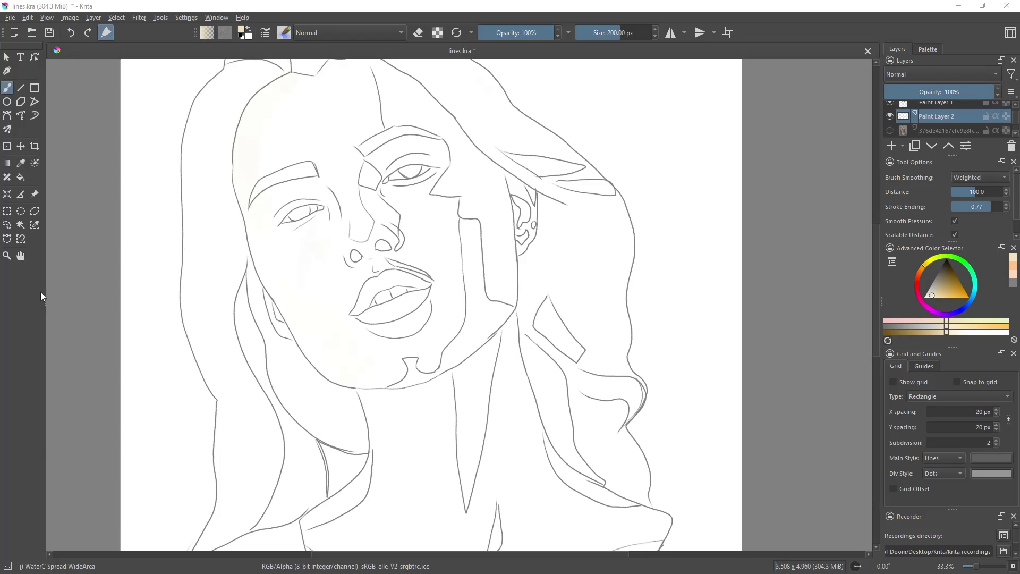
Step: Lay a beige watercolour wash along the face edge, jaw and neck
mouse_move(293, 79)
mouse_down()
mouse_move(250, 186)
mouse_move(416, 368)
mouse_move(524, 201)
mouse_move(382, 80)
mouse_move(332, 69)
mouse_move(301, 101)
mouse_move(281, 228)
mouse_move(321, 101)
mouse_move(346, 104)
mouse_move(313, 267)
mouse_move(361, 202)
mouse_move(378, 144)
mouse_move(372, 298)
mouse_move(412, 134)
mouse_move(383, 345)
mouse_move(425, 186)
mouse_move(438, 249)
mouse_move(435, 354)
mouse_move(472, 321)
mouse_up()
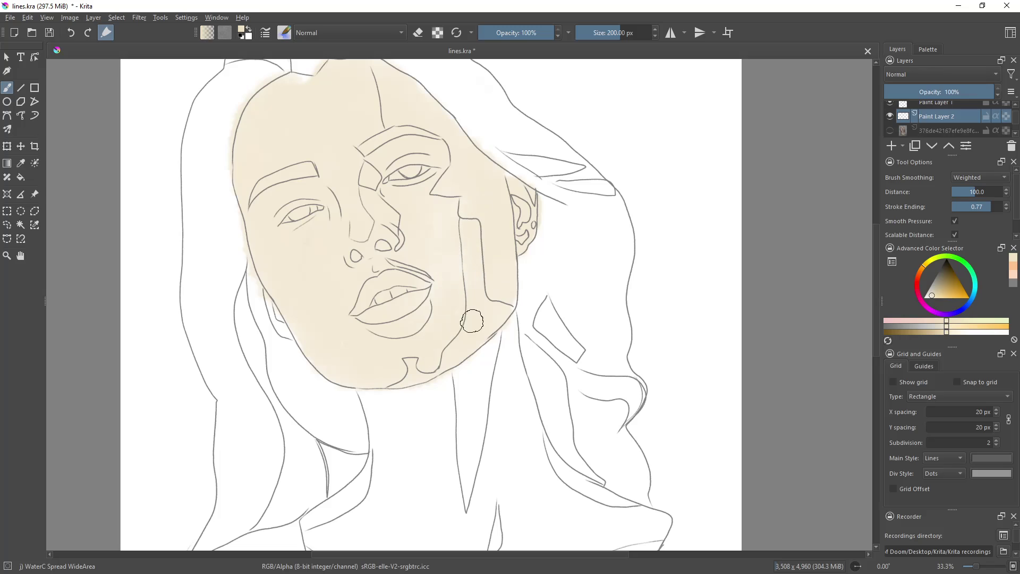
mouse_move(283, 295)
mouse_down()
mouse_move(296, 319)
mouse_move(376, 387)
mouse_move(381, 458)
mouse_move(407, 475)
mouse_move(457, 477)
mouse_move(457, 353)
mouse_move(497, 356)
mouse_move(523, 451)
mouse_move(531, 446)
mouse_move(584, 526)
mouse_move(648, 509)
mouse_move(627, 542)
mouse_move(526, 499)
mouse_move(382, 494)
mouse_move(340, 510)
mouse_move(319, 536)
mouse_move(553, 531)
mouse_up()
drag(876, 267, 873, 332)
mouse_move(325, 326)
mouse_down()
mouse_move(385, 388)
mouse_move(341, 364)
mouse_move(311, 302)
mouse_move(385, 392)
mouse_move(413, 402)
mouse_move(413, 325)
mouse_move(600, 327)
mouse_up()
Step: Fill the lower and right chest with layered beige wash
mouse_move(511, 357)
mouse_down()
mouse_move(610, 318)
mouse_move(595, 313)
mouse_move(493, 374)
mouse_move(472, 329)
mouse_move(416, 341)
mouse_move(391, 317)
mouse_up()
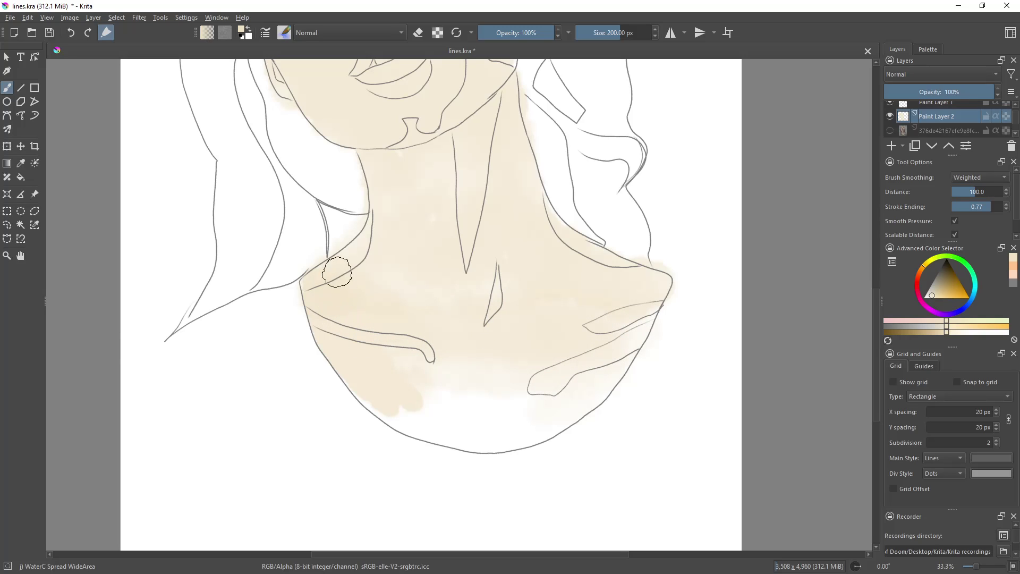
mouse_move(409, 360)
mouse_down()
mouse_move(376, 380)
mouse_move(502, 436)
mouse_up()
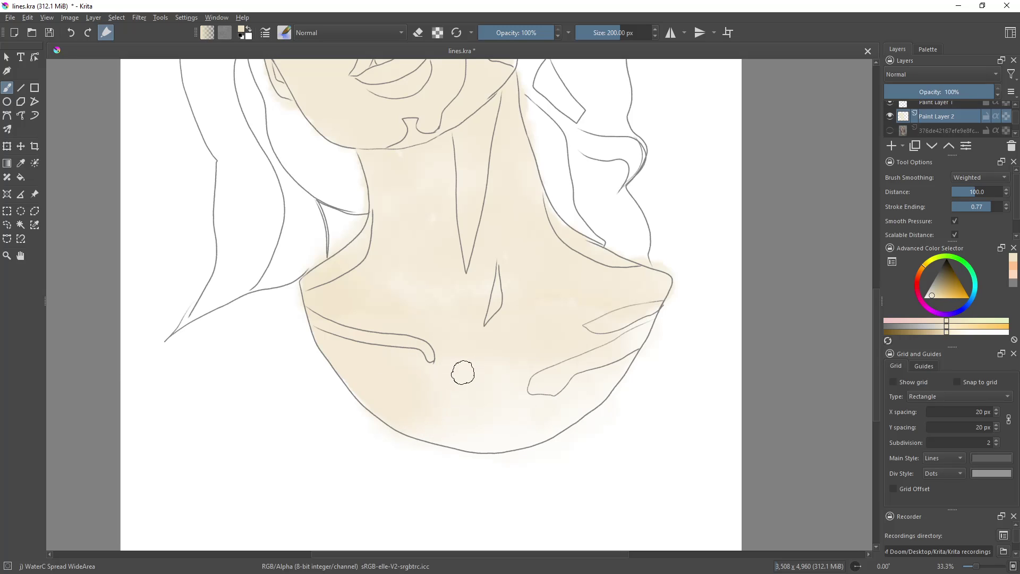
mouse_move(463, 373)
mouse_down()
mouse_move(483, 403)
mouse_move(546, 392)
mouse_up()
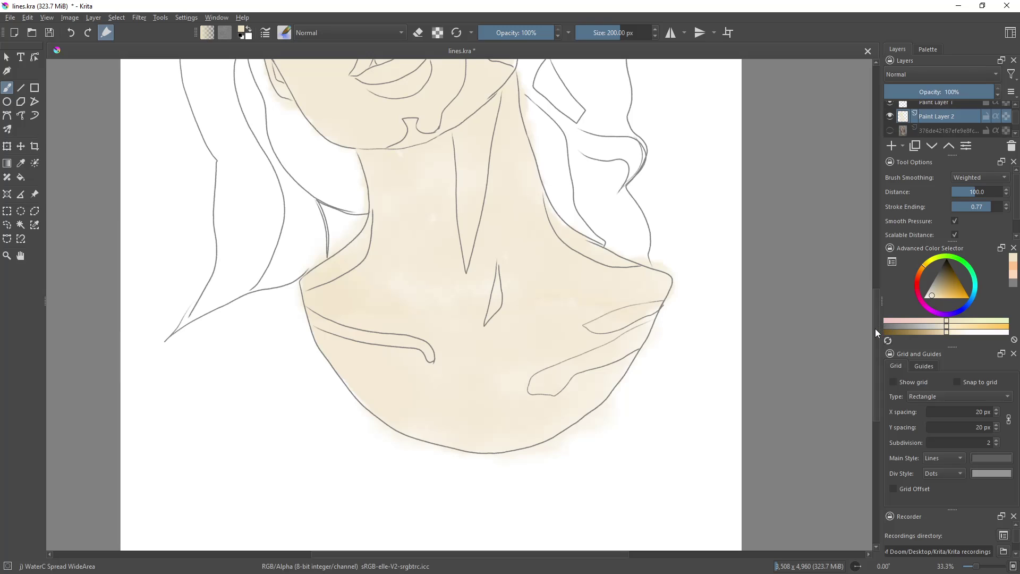
drag(875, 329, 837, 234)
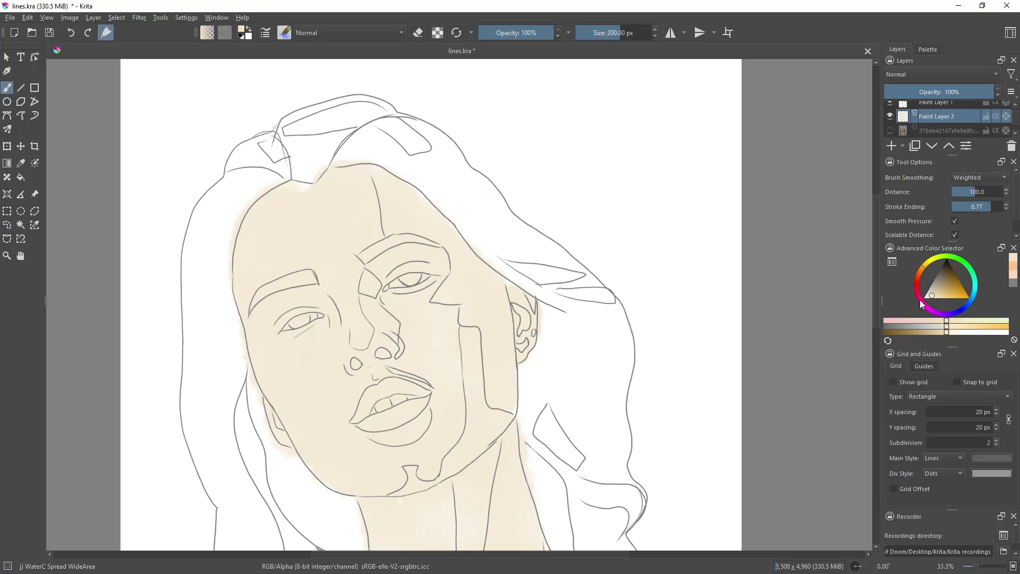
Step: Show the Palette swatches and pick Prussian blue as the paint colour
click(928, 49)
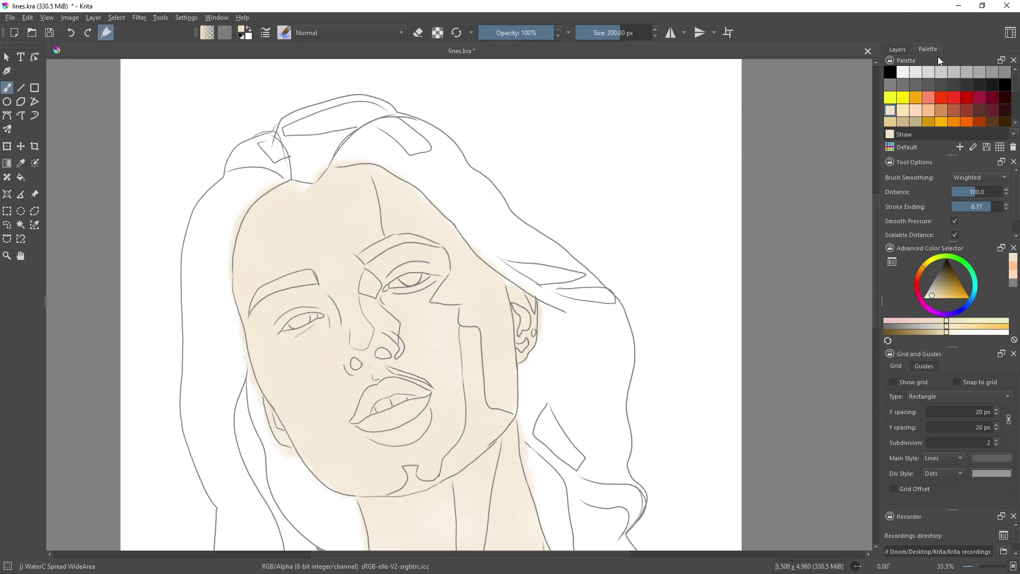
click(941, 112)
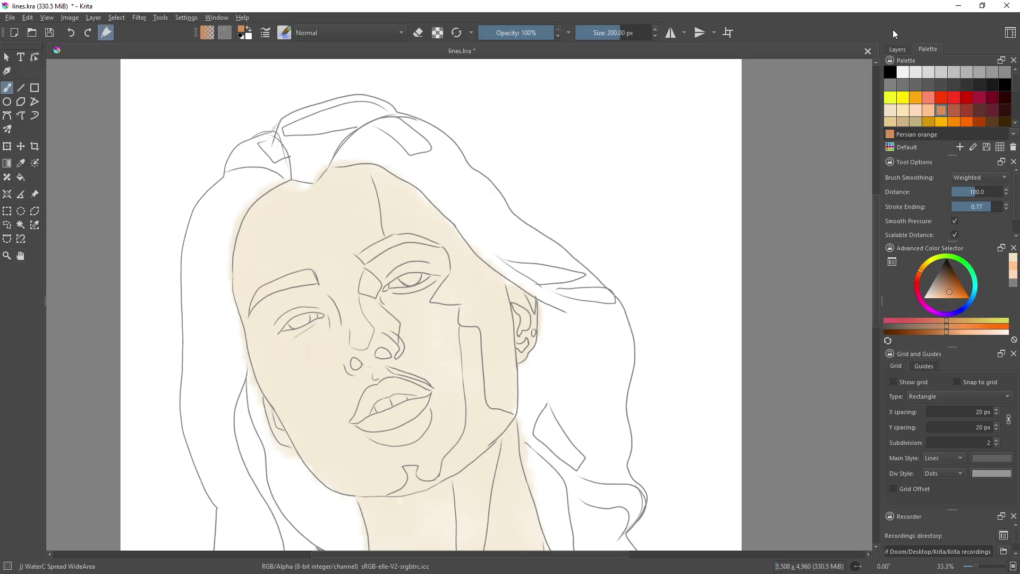
scroll(952, 103, down, 2)
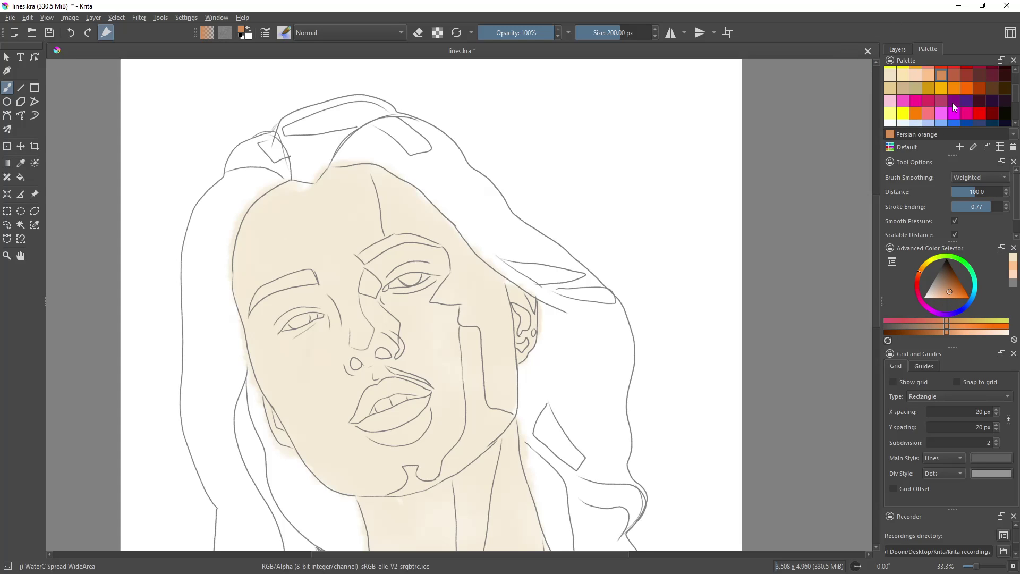
scroll(954, 107, down, 2)
click(990, 94)
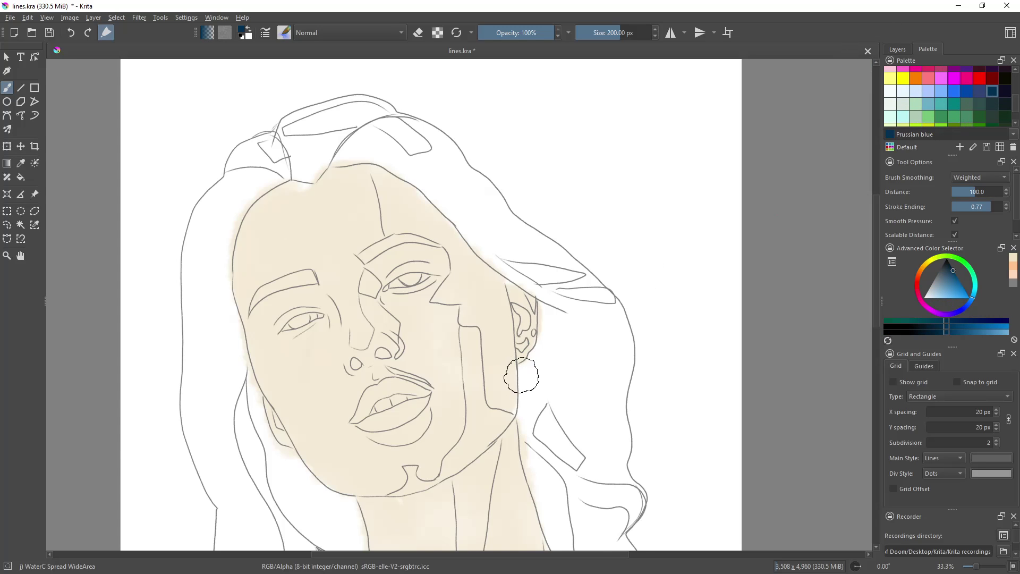
scroll(495, 385, up, 1)
Step: Lower brush opacity to about 62%, shrink the brush, and test a neck shadow
drag(518, 35, 533, 50)
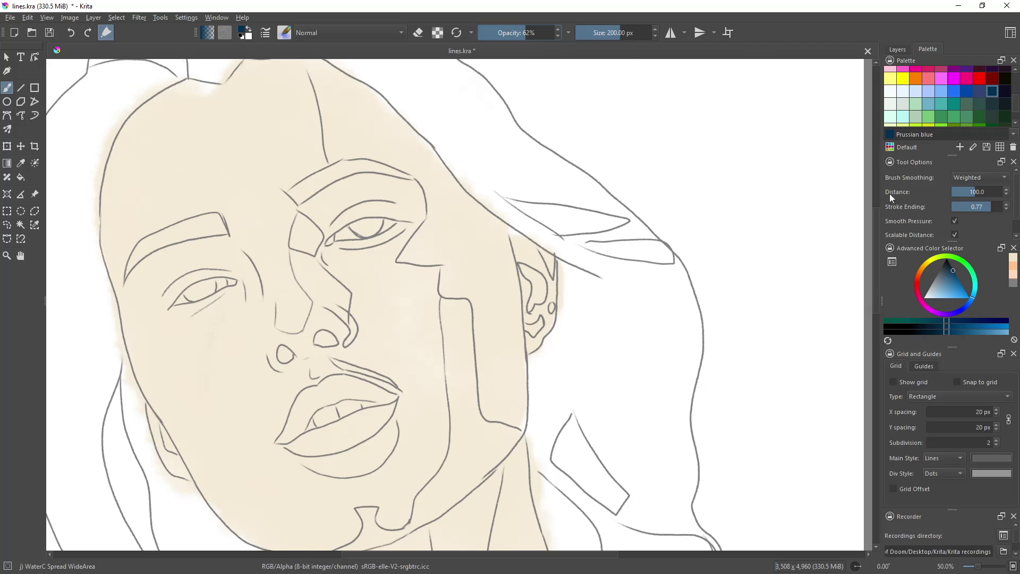
drag(878, 226, 879, 318)
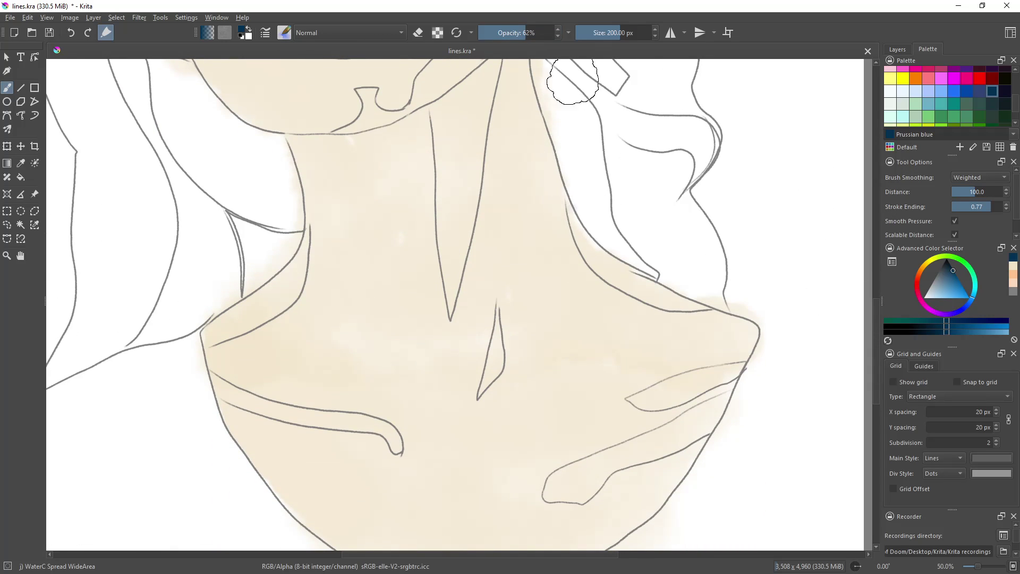
drag(572, 83, 606, 74)
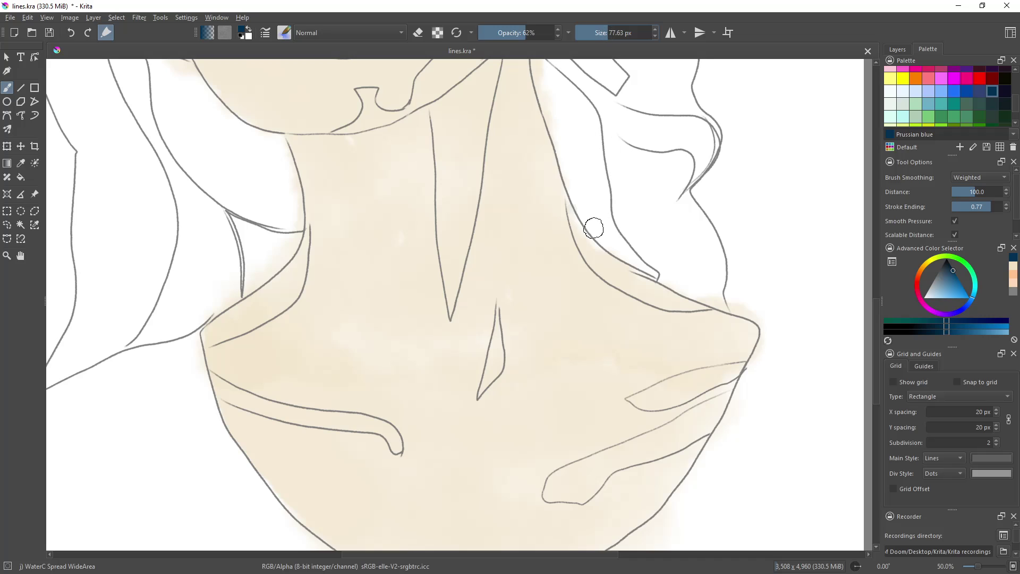
mouse_move(564, 201)
mouse_down()
mouse_move(603, 258)
mouse_move(694, 306)
mouse_move(555, 168)
mouse_up()
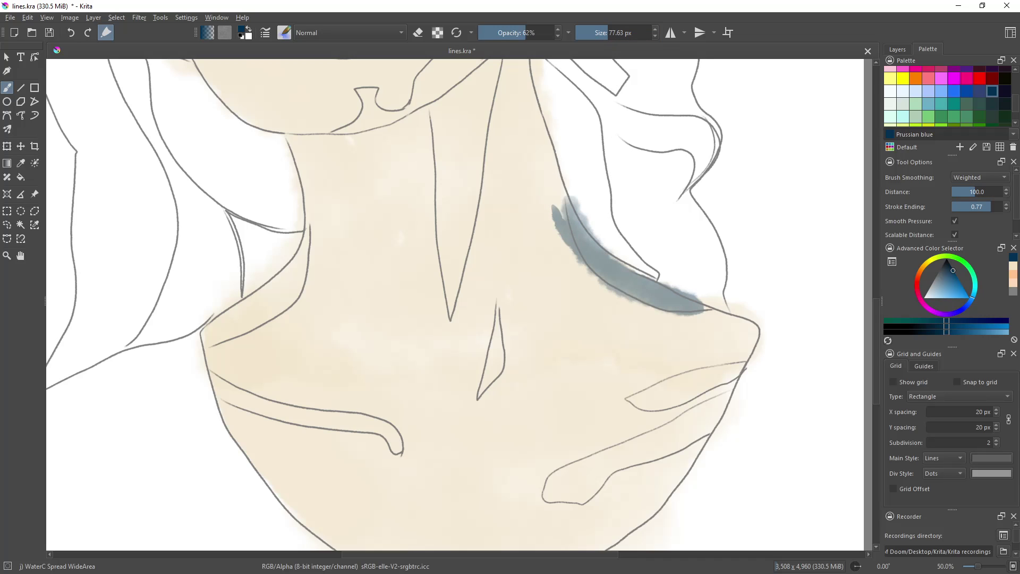
Step: Undo the test, switch to Midnight blue, try another neck shadow, and undo it
key(ctrl+z)
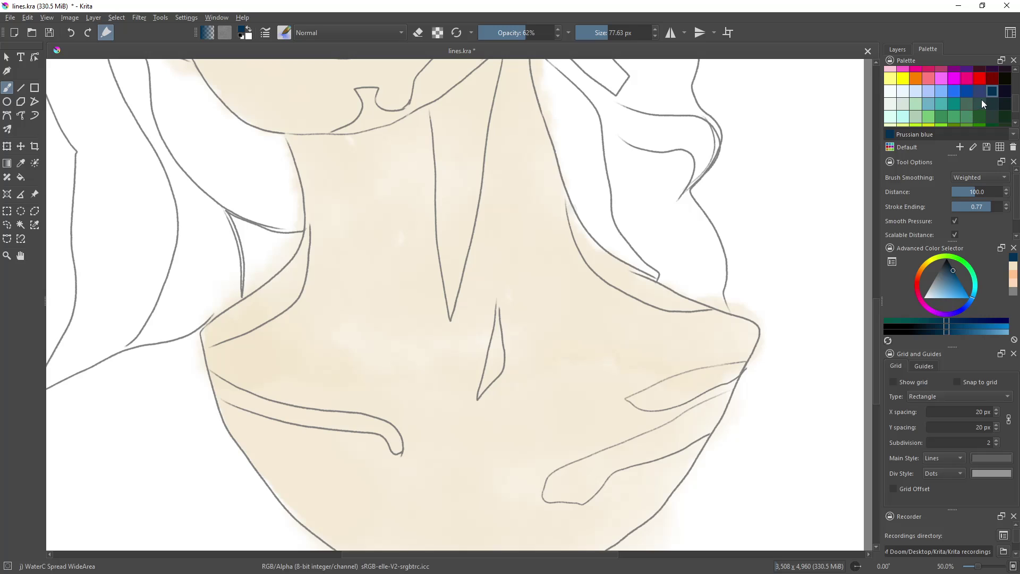
click(1004, 91)
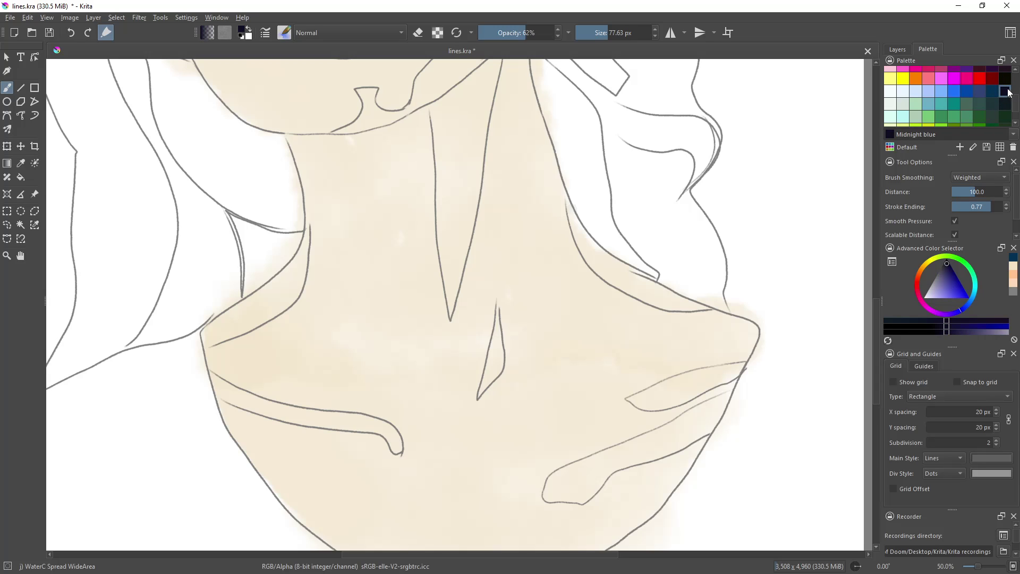
mouse_move(588, 238)
mouse_down()
mouse_move(681, 296)
mouse_move(569, 223)
mouse_move(638, 297)
mouse_move(711, 298)
mouse_move(596, 250)
mouse_move(557, 200)
mouse_move(701, 301)
mouse_move(611, 305)
mouse_move(555, 173)
mouse_up()
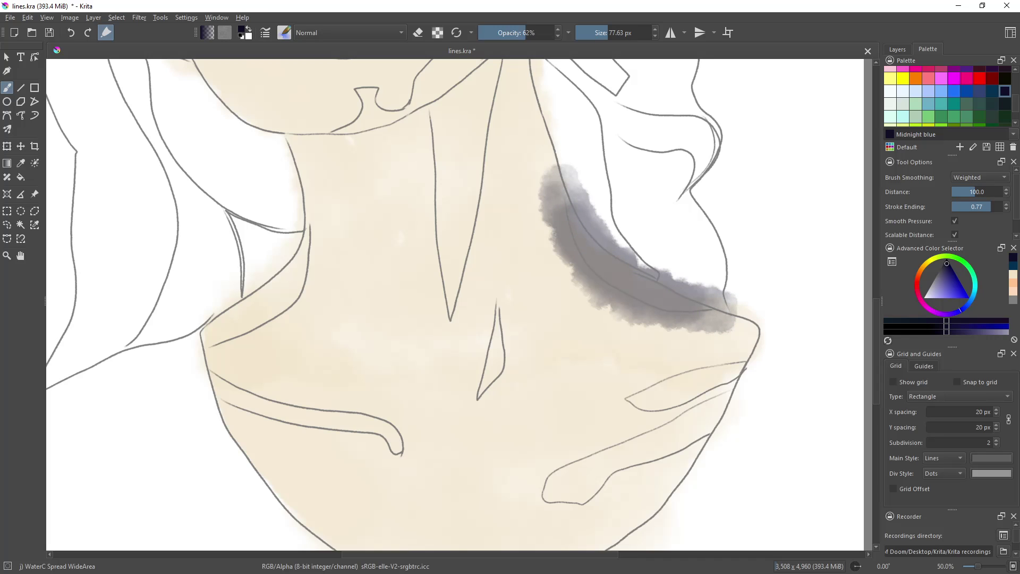
key(ctrl+z)
Step: Try the WaterC Basic Round-Fringe 02 brush on the neck shading, then undo it
click(286, 33)
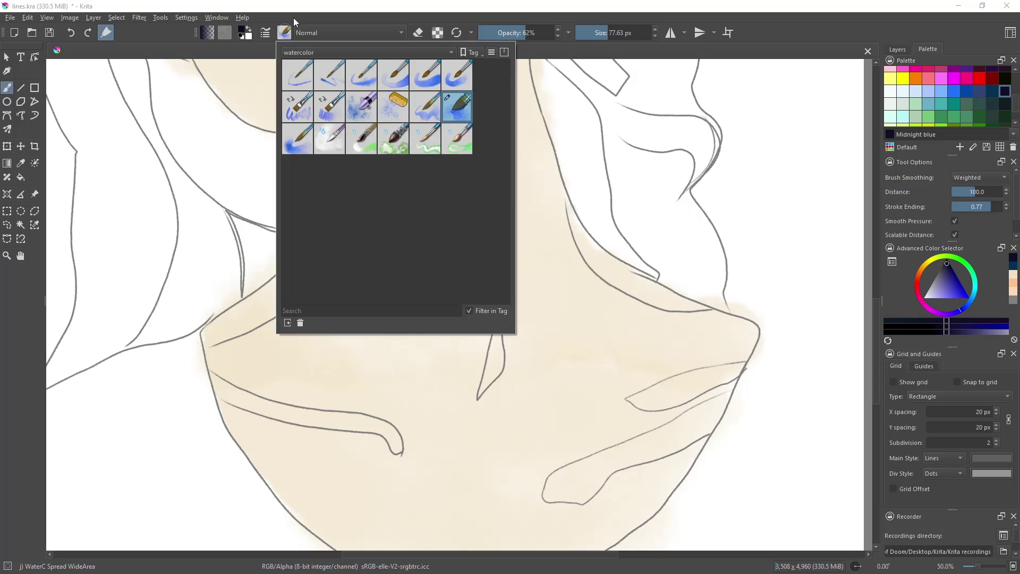
click(389, 79)
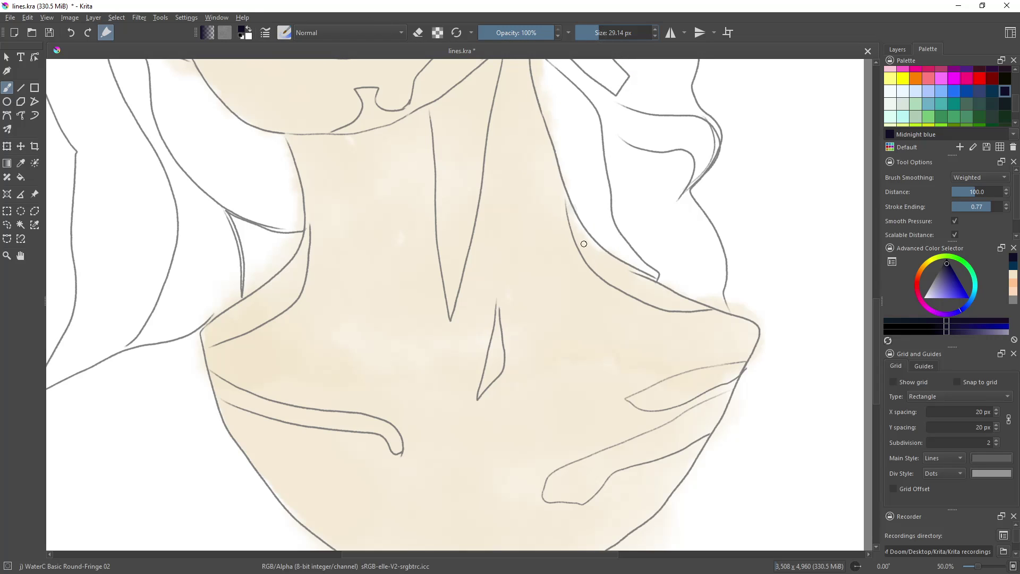
drag(568, 202, 585, 246)
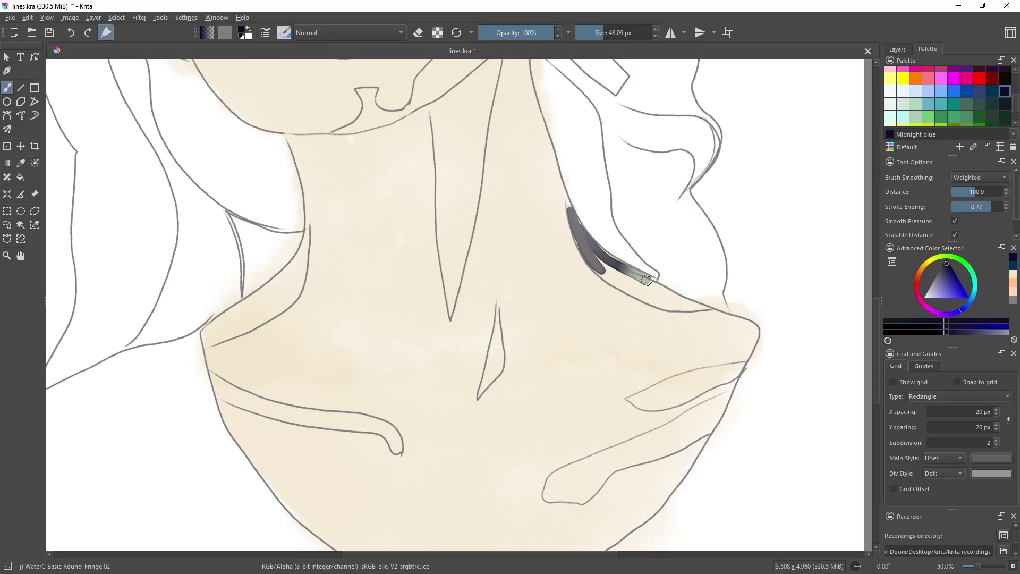
drag(671, 306, 609, 276)
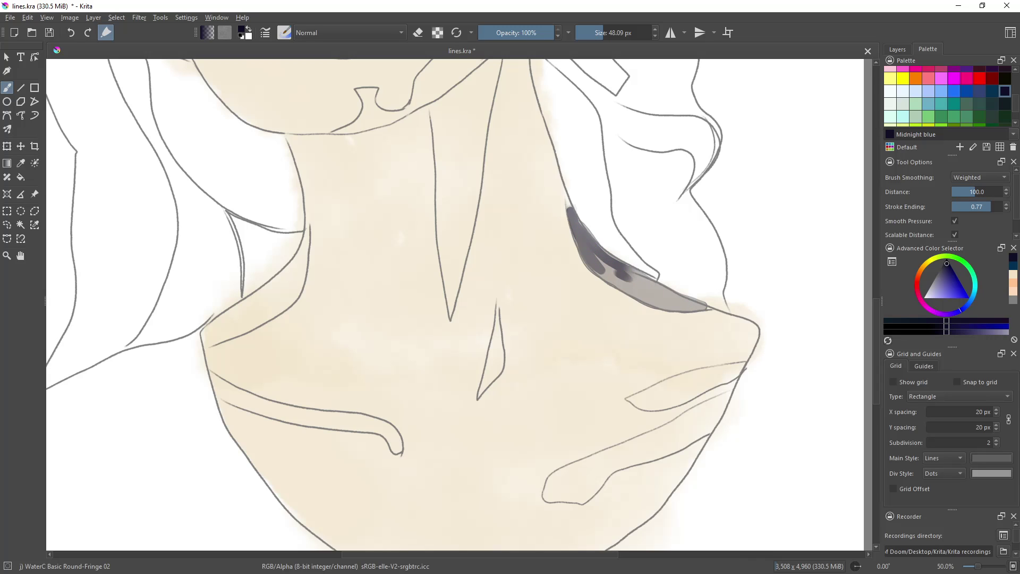
key(ctrl+z)
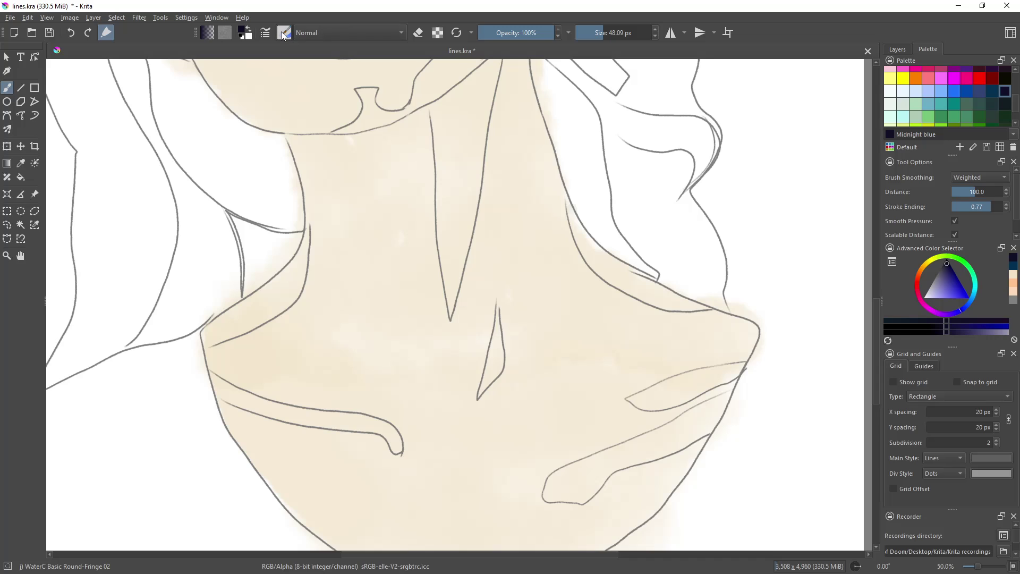
Step: Switch to the WaterC Spread brush and paint a shadow band along the neck
click(283, 35)
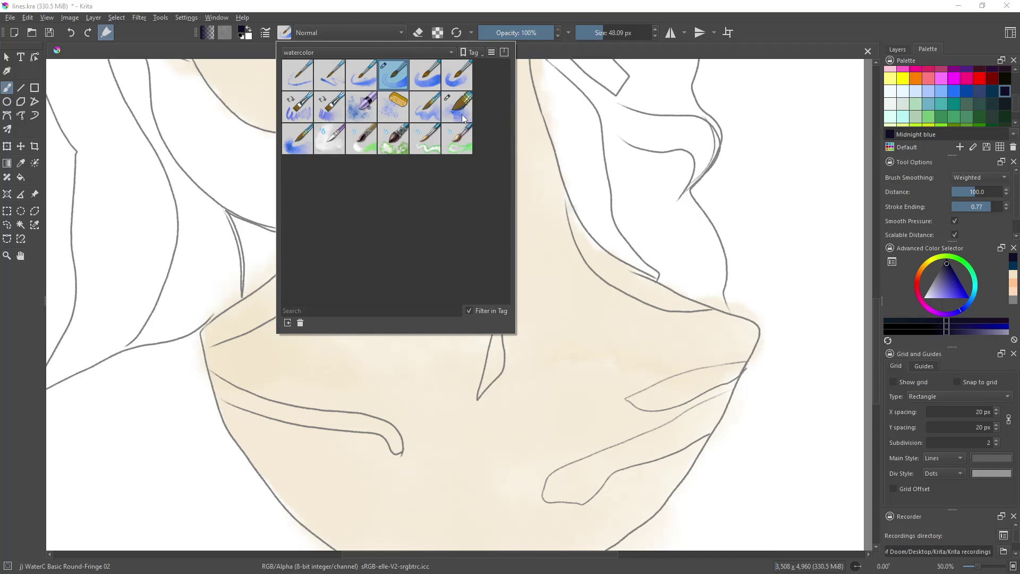
click(426, 109)
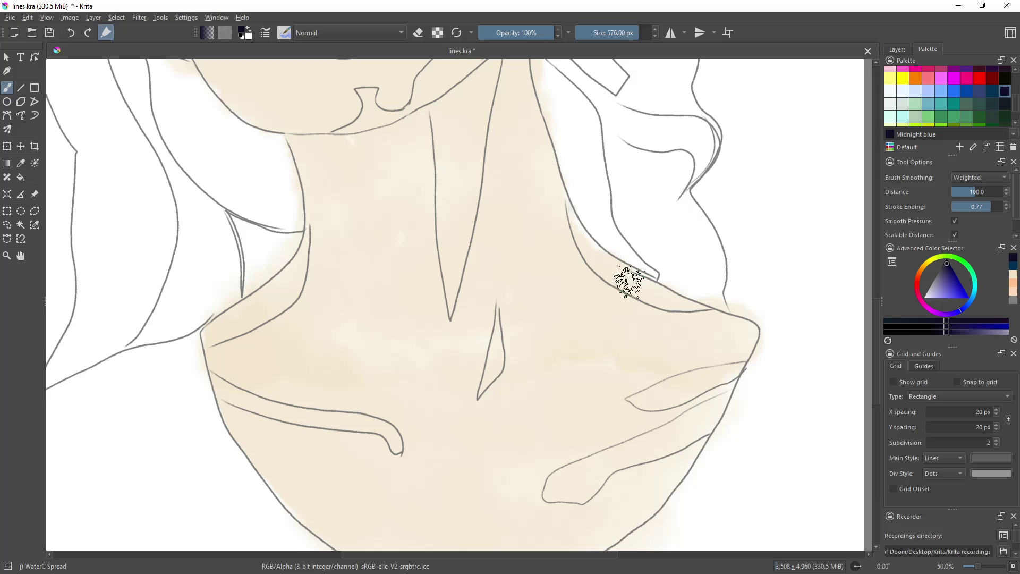
drag(626, 273, 691, 303)
mouse_move(621, 274)
mouse_down()
mouse_move(558, 205)
mouse_move(661, 319)
mouse_move(710, 322)
mouse_move(640, 308)
mouse_move(553, 187)
mouse_move(603, 273)
mouse_move(672, 320)
mouse_move(741, 325)
mouse_move(604, 239)
mouse_up()
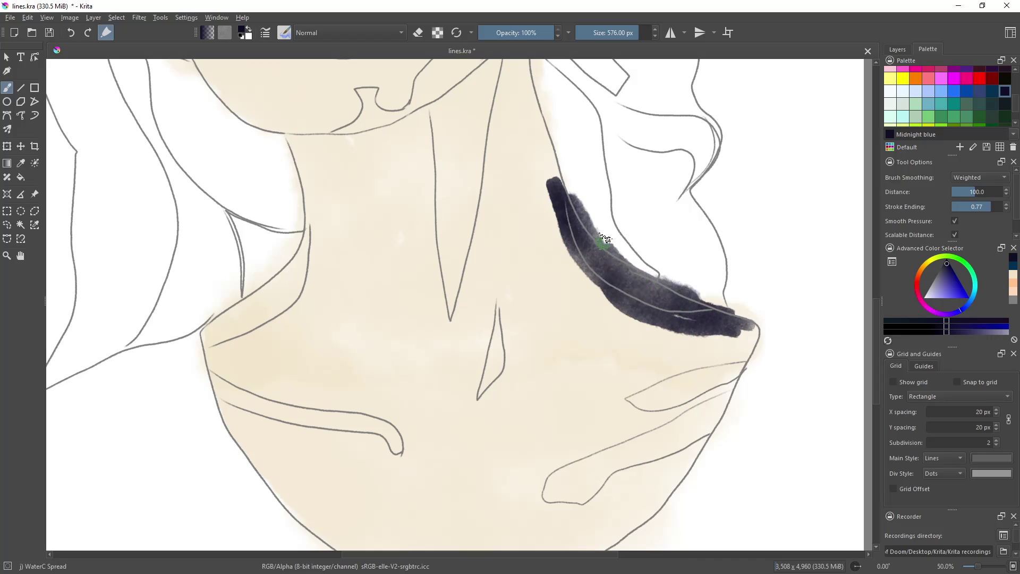
Step: Undo the dark neck band, set brush opacity to 48% and reduce its size
key(ctrl+z)
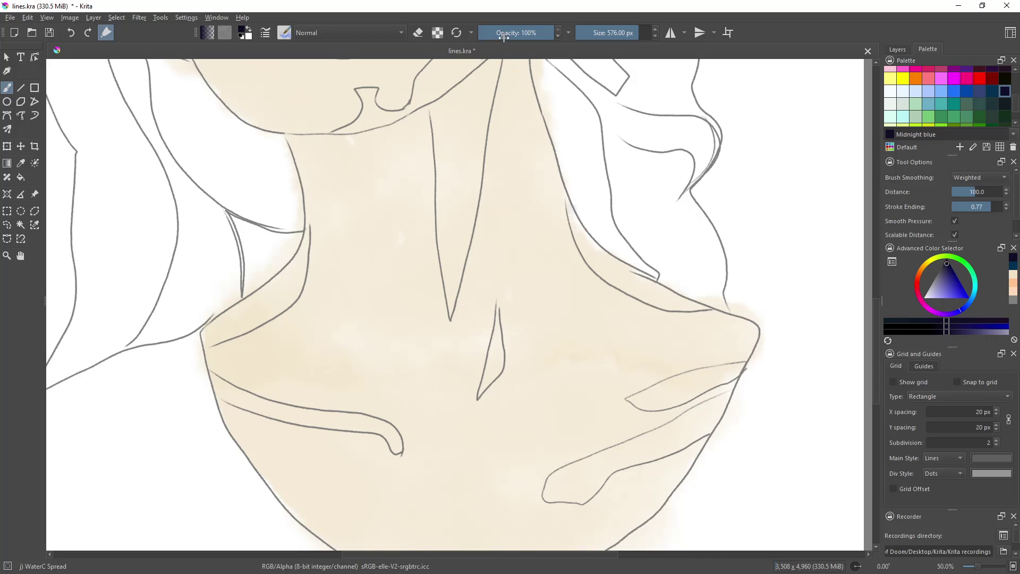
click(515, 33)
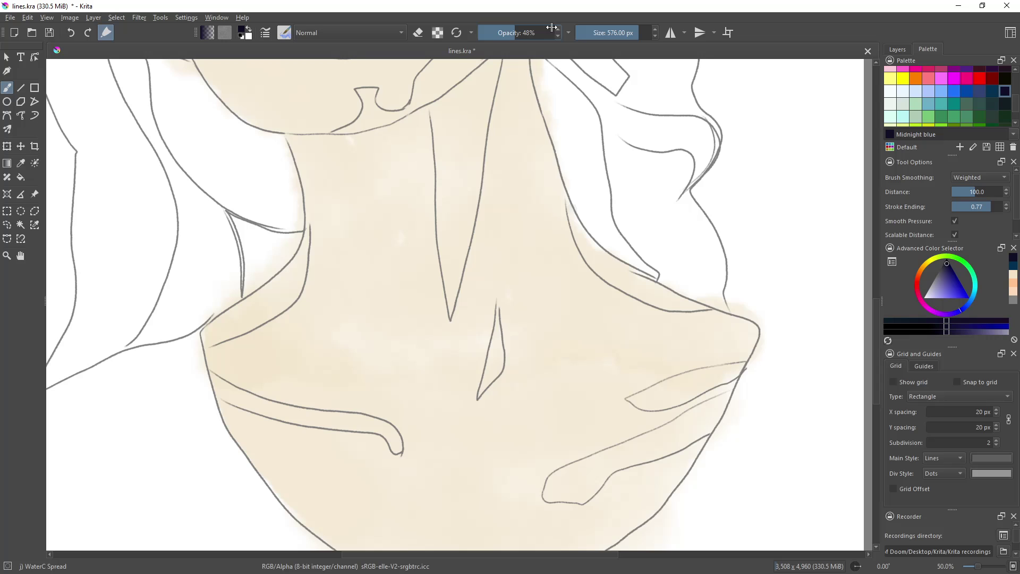
scroll(874, 303, up, 3)
scroll(797, 212, up, 4)
click(616, 32)
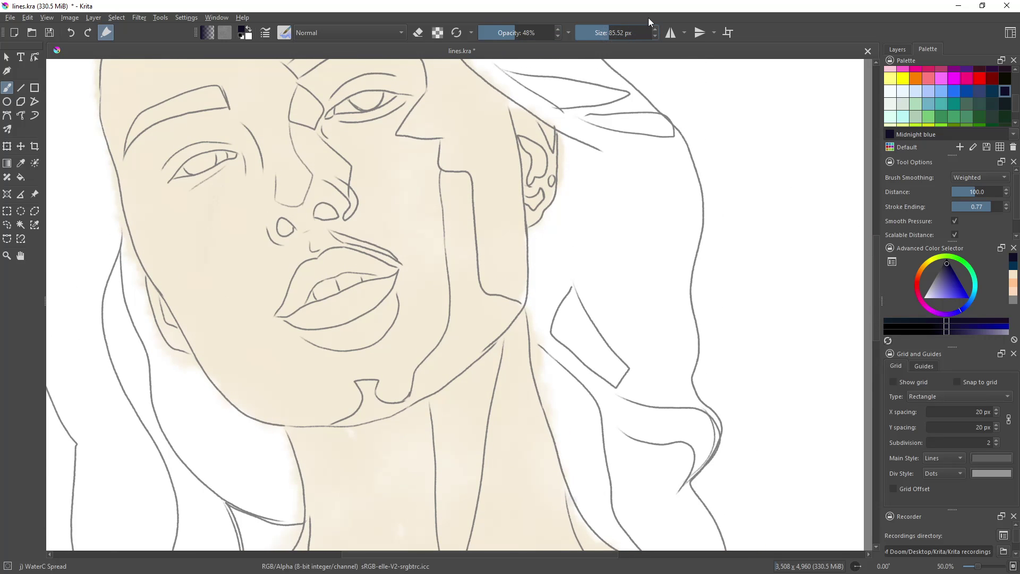
mouse_move(874, 290)
mouse_down()
mouse_move(877, 274)
mouse_move(878, 295)
mouse_up()
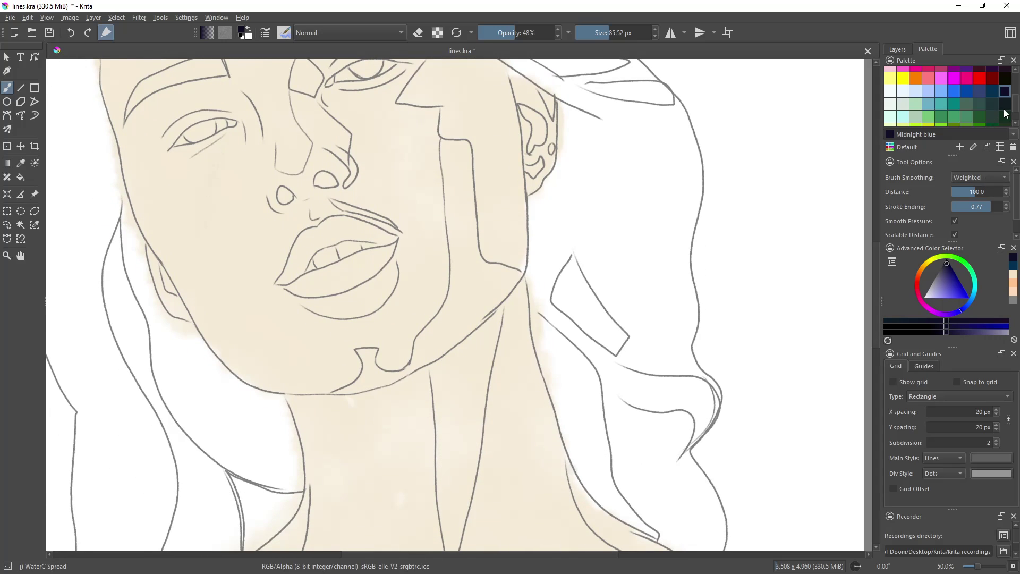
Step: Paint a Coral wash over the cheek, temple and upper forehead with a ~266 px brush
click(918, 78)
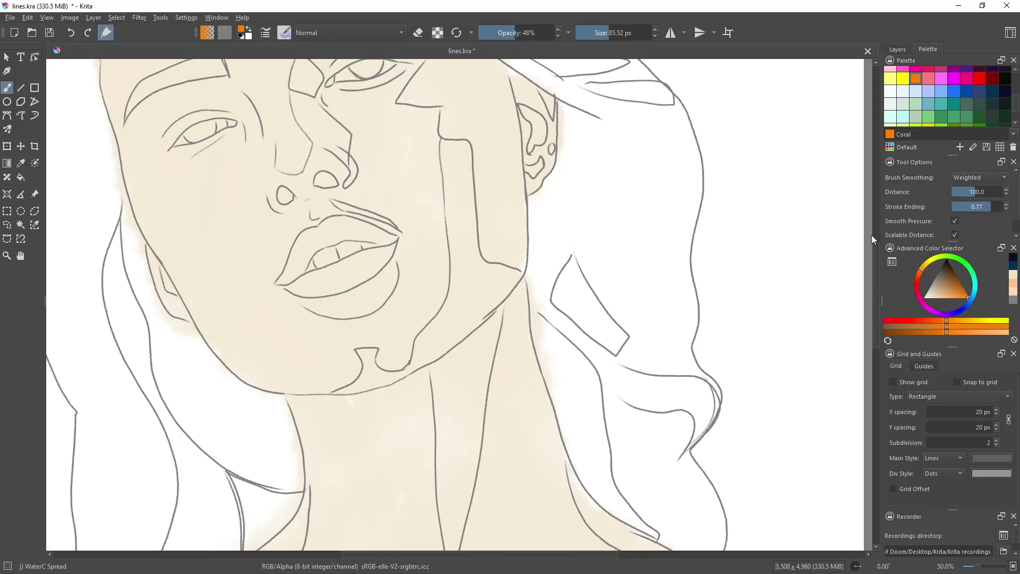
drag(876, 274, 874, 248)
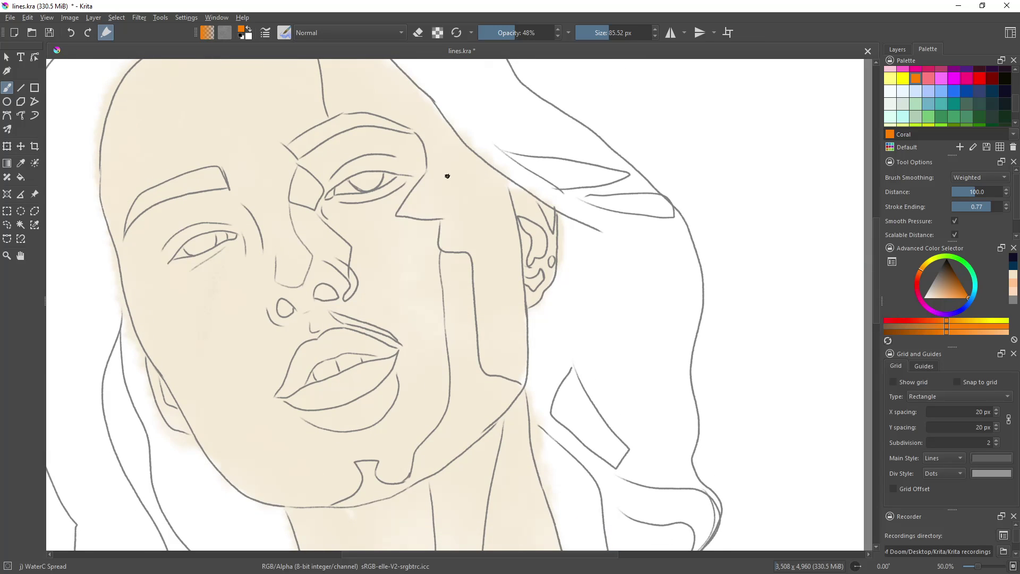
click(622, 32)
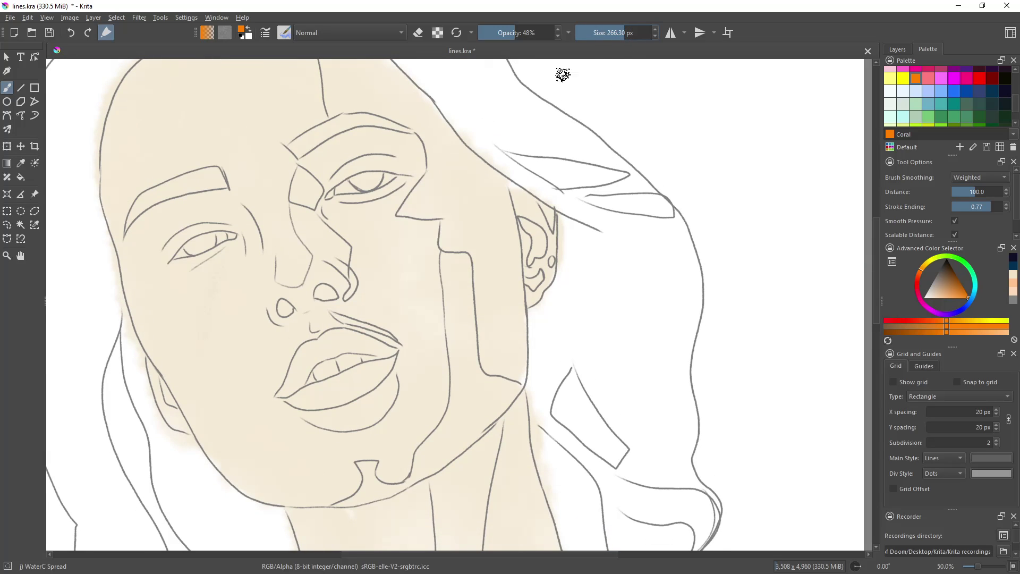
mouse_move(460, 159)
mouse_down()
mouse_move(417, 200)
mouse_move(461, 178)
mouse_move(446, 221)
mouse_move(497, 275)
mouse_up()
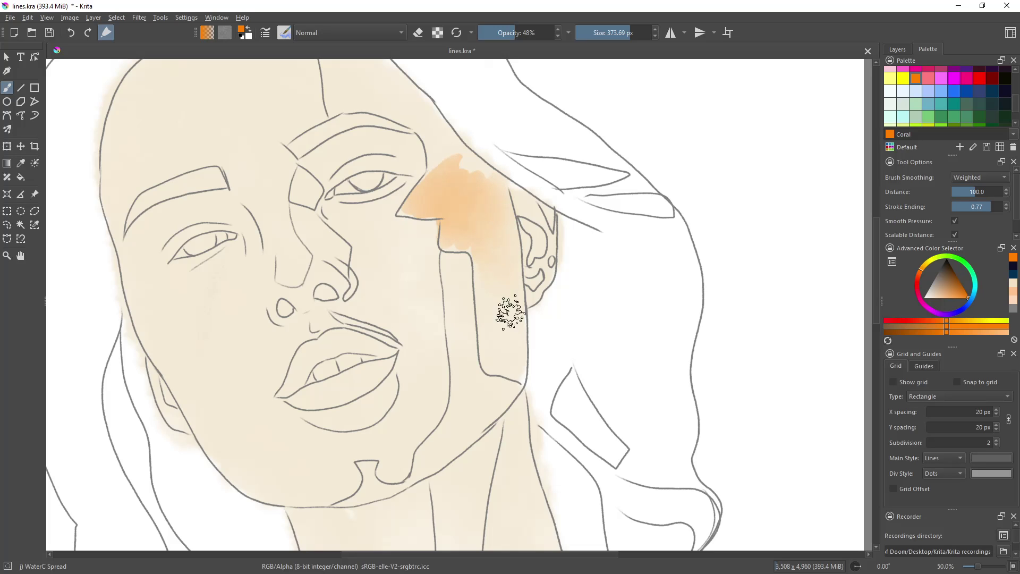
drag(467, 234, 432, 119)
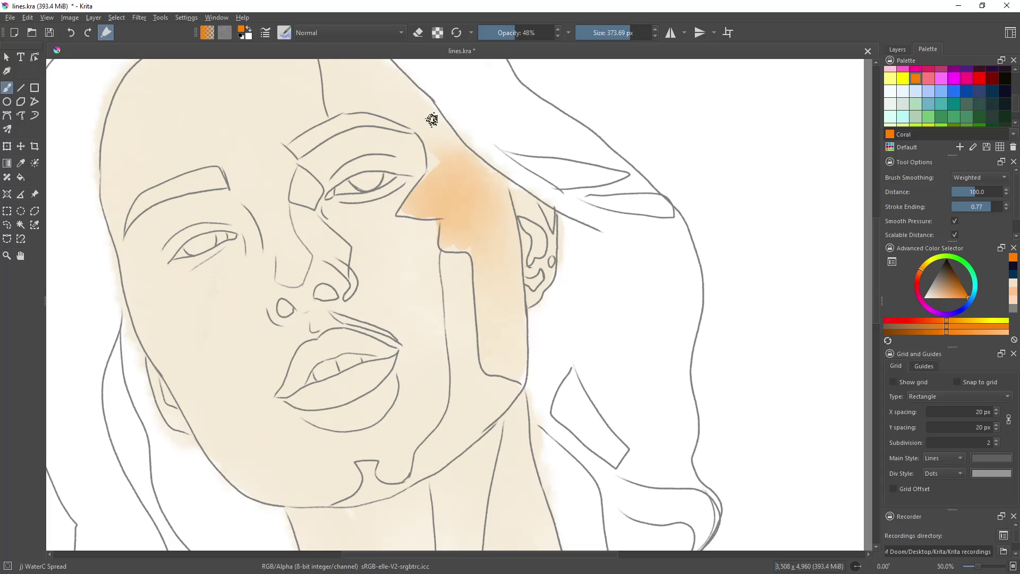
mouse_move(354, 76)
mouse_down()
mouse_move(401, 96)
mouse_move(370, 79)
mouse_move(503, 262)
mouse_move(539, 203)
mouse_up()
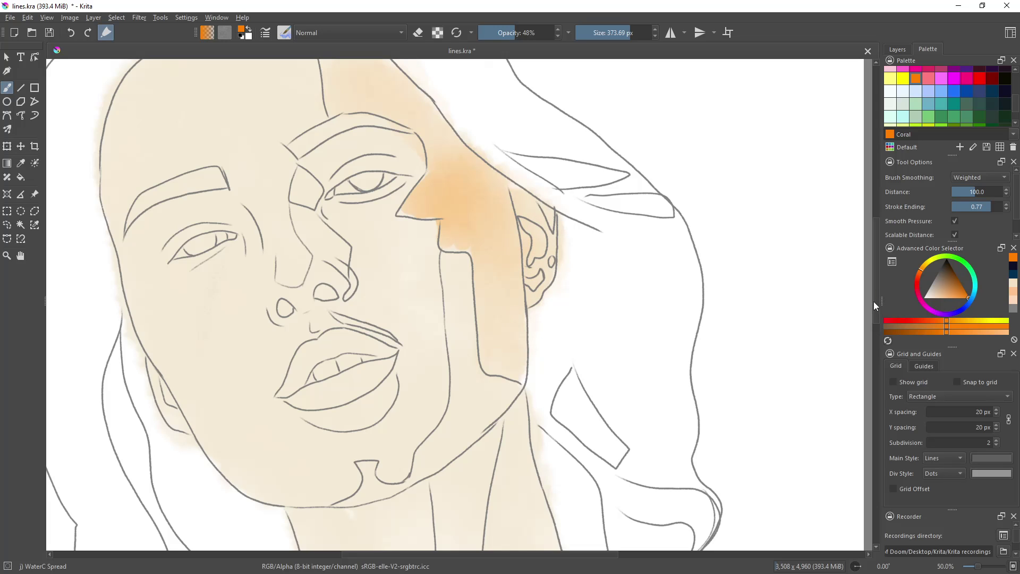
mouse_move(873, 302)
mouse_down()
mouse_move(877, 262)
mouse_move(875, 292)
mouse_move(875, 279)
mouse_up()
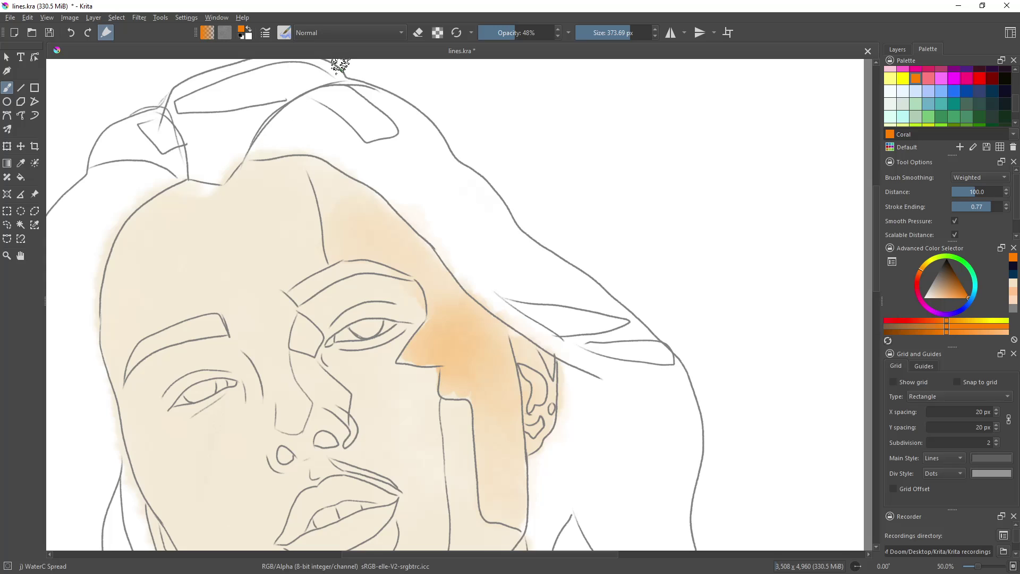
Step: Raise opacity, try a faint orange wash along the hairline, then undo it
drag(541, 32, 544, 33)
mouse_move(269, 125)
mouse_down()
mouse_move(341, 104)
mouse_move(315, 103)
mouse_move(395, 113)
mouse_up()
mouse_move(441, 167)
mouse_down()
mouse_move(448, 177)
mouse_move(388, 159)
mouse_move(376, 171)
mouse_move(432, 217)
mouse_up()
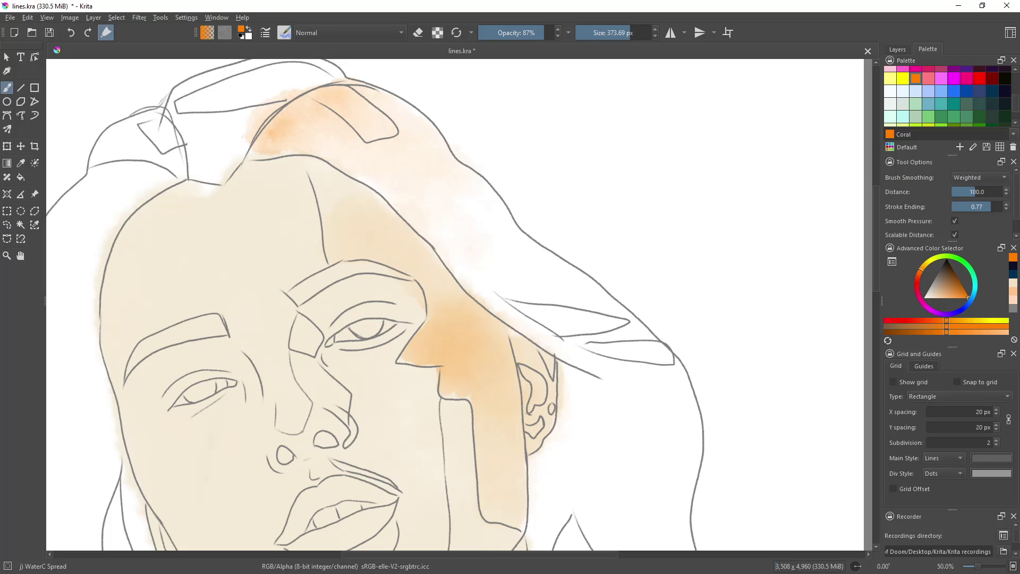
key(ctrl+z)
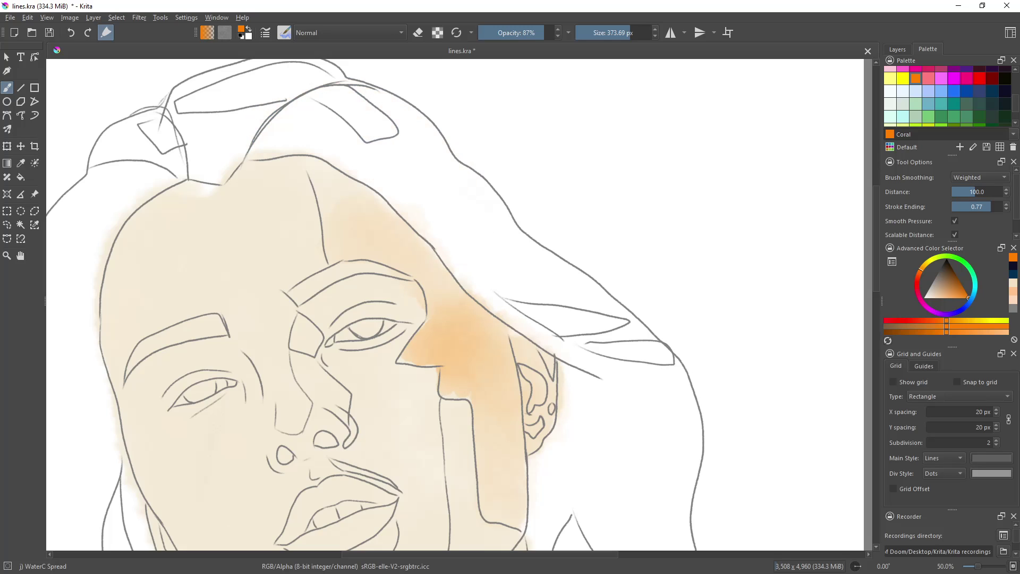
Step: Switch to the WaterC Spread WideArea brush, discard trial washes, and set opacity to 100%
click(282, 33)
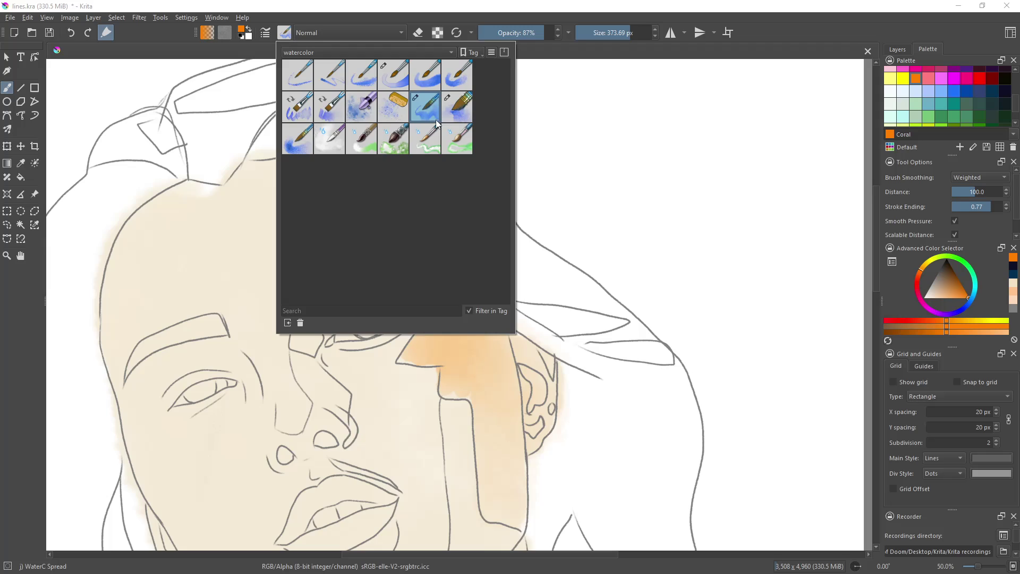
click(464, 111)
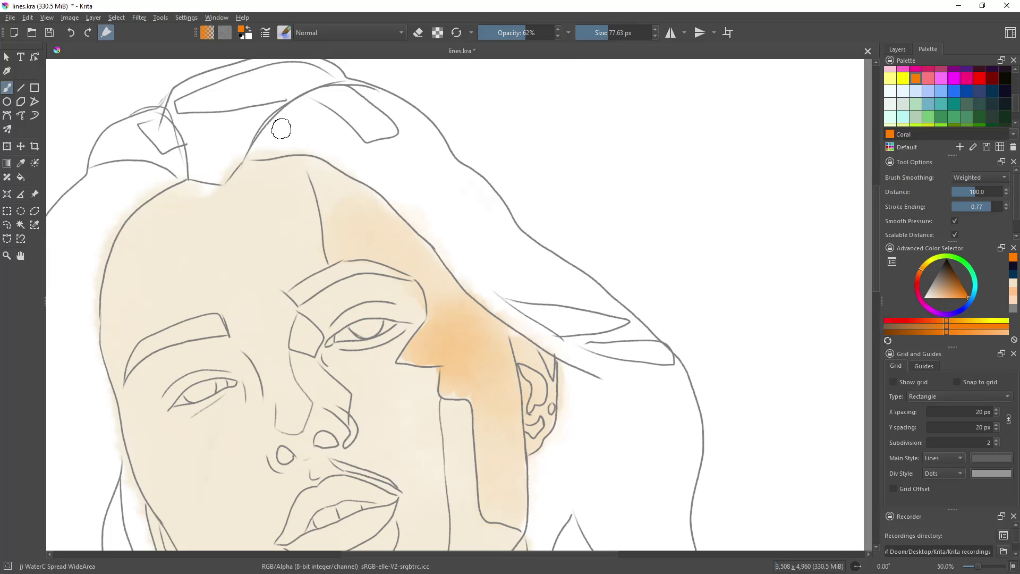
drag(265, 141, 259, 144)
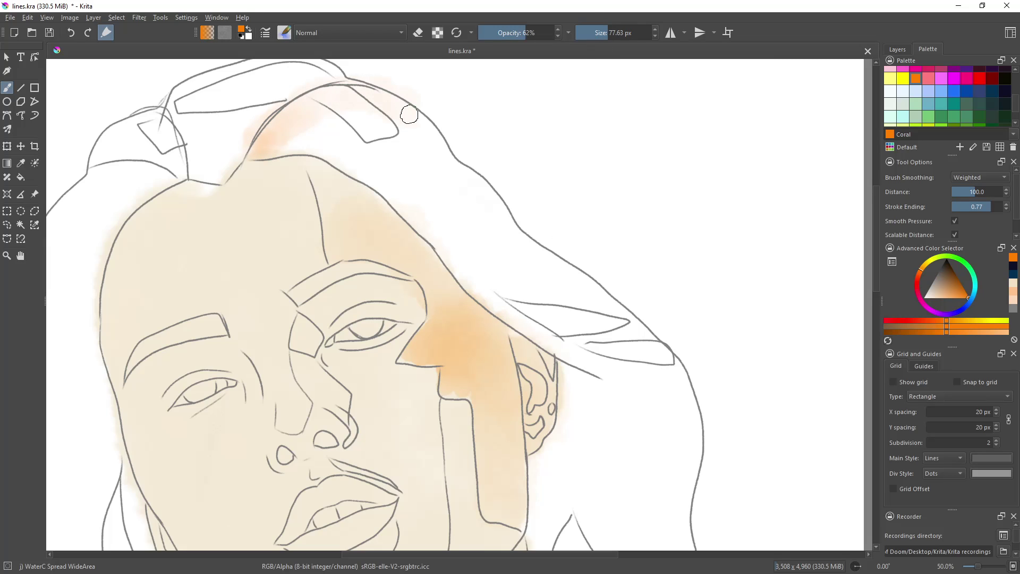
drag(409, 114, 476, 175)
key(ctrl+z)
key(ctrl+z)
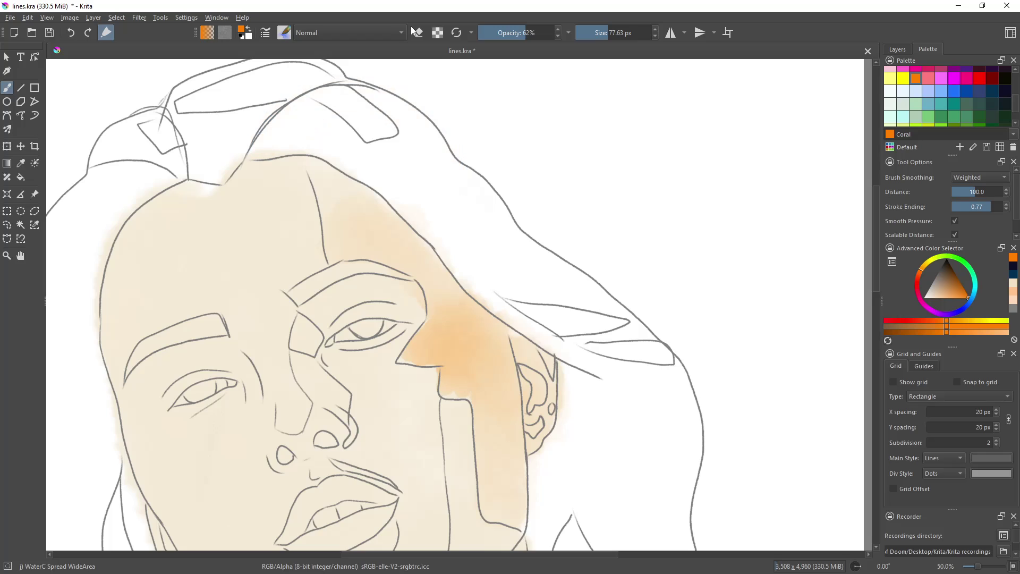
drag(531, 33, 557, 33)
Step: Paint orange along the right hair band, filling gaps beside the ear
mouse_move(270, 127)
mouse_down()
mouse_move(342, 94)
mouse_move(350, 122)
mouse_move(456, 219)
mouse_move(482, 285)
mouse_move(528, 257)
mouse_move(523, 246)
mouse_move(683, 412)
mouse_move(680, 401)
mouse_move(637, 377)
mouse_move(601, 414)
mouse_move(584, 393)
mouse_move(569, 424)
mouse_move(568, 462)
mouse_move(539, 485)
mouse_move(541, 531)
mouse_move(558, 446)
mouse_move(568, 526)
mouse_move(619, 470)
mouse_move(621, 558)
mouse_move(667, 487)
mouse_up()
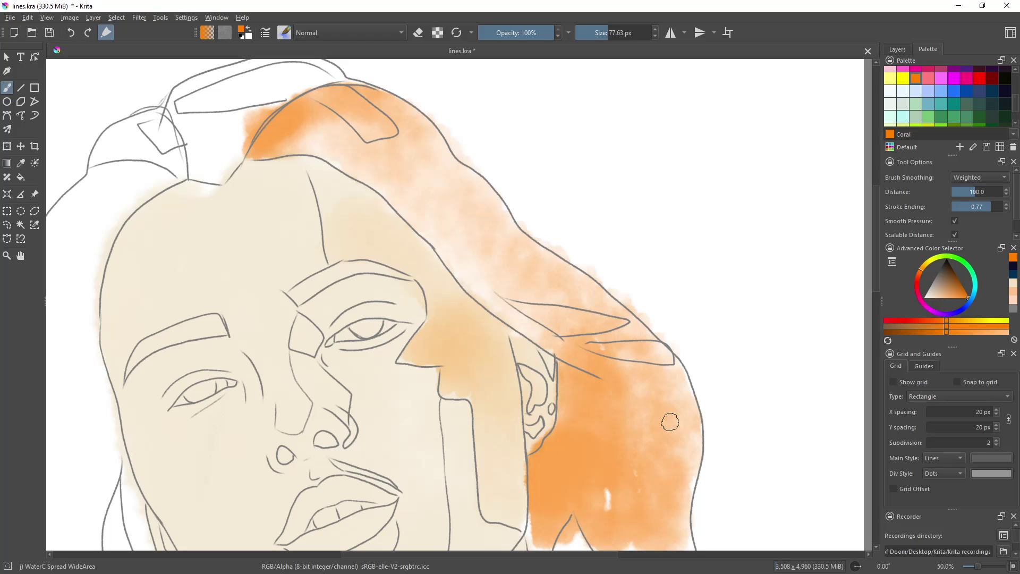
mouse_move(630, 453)
mouse_down()
mouse_move(625, 476)
mouse_move(592, 436)
mouse_move(587, 537)
mouse_move(660, 509)
mouse_move(536, 310)
mouse_move(361, 128)
mouse_up()
mouse_move(561, 322)
mouse_down()
mouse_move(420, 149)
mouse_move(611, 335)
mouse_up()
scroll(875, 287, down, 10)
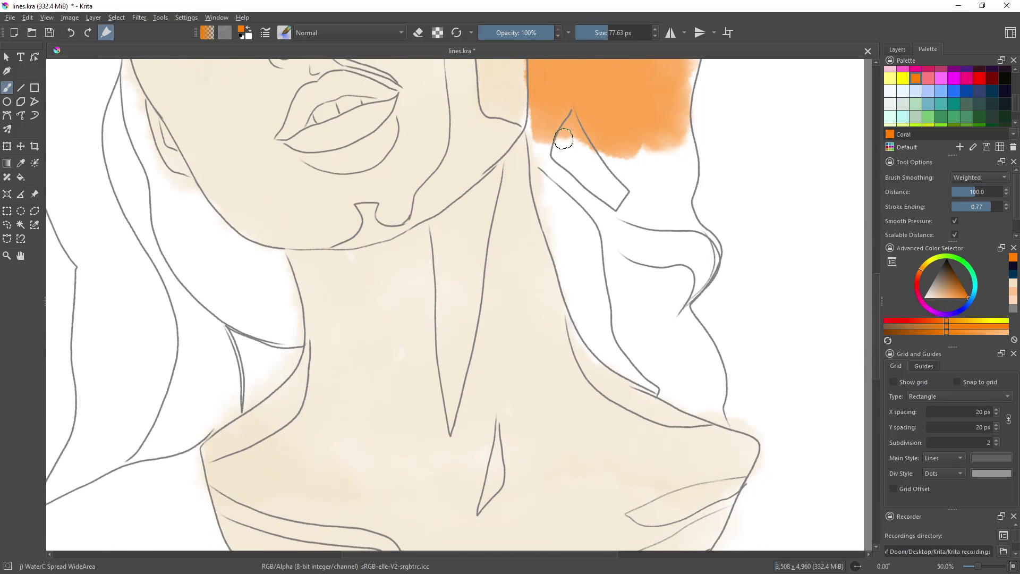
mouse_move(538, 91)
mouse_down()
mouse_move(582, 262)
mouse_move(555, 177)
mouse_move(581, 255)
mouse_move(624, 330)
mouse_move(617, 270)
mouse_move(629, 154)
mouse_move(610, 194)
mouse_move(647, 159)
mouse_move(683, 154)
mouse_move(694, 268)
mouse_move(654, 298)
mouse_move(706, 403)
mouse_move(680, 391)
mouse_up()
drag(543, 556, 463, 556)
Step: With a much larger brush, paint orange over the left hair and the top of the head
click(629, 33)
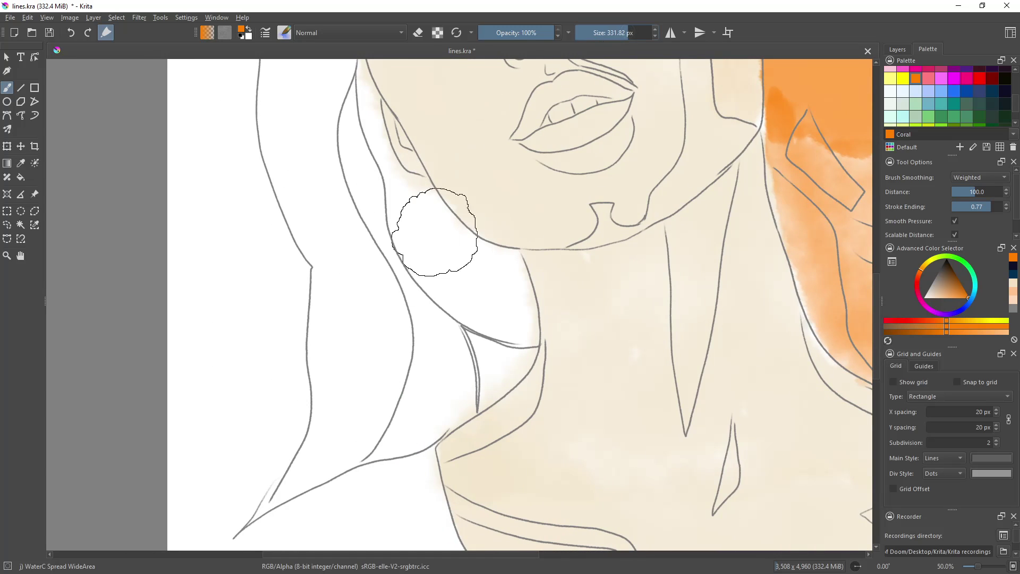
mouse_move(352, 296)
mouse_down()
mouse_move(334, 272)
mouse_move(410, 346)
mouse_move(448, 289)
mouse_move(480, 289)
mouse_move(500, 270)
mouse_move(398, 200)
mouse_move(467, 289)
mouse_move(387, 410)
mouse_move(506, 320)
mouse_move(312, 451)
mouse_move(346, 342)
mouse_move(312, 198)
mouse_move(337, 270)
mouse_move(387, 221)
mouse_move(356, 125)
mouse_up()
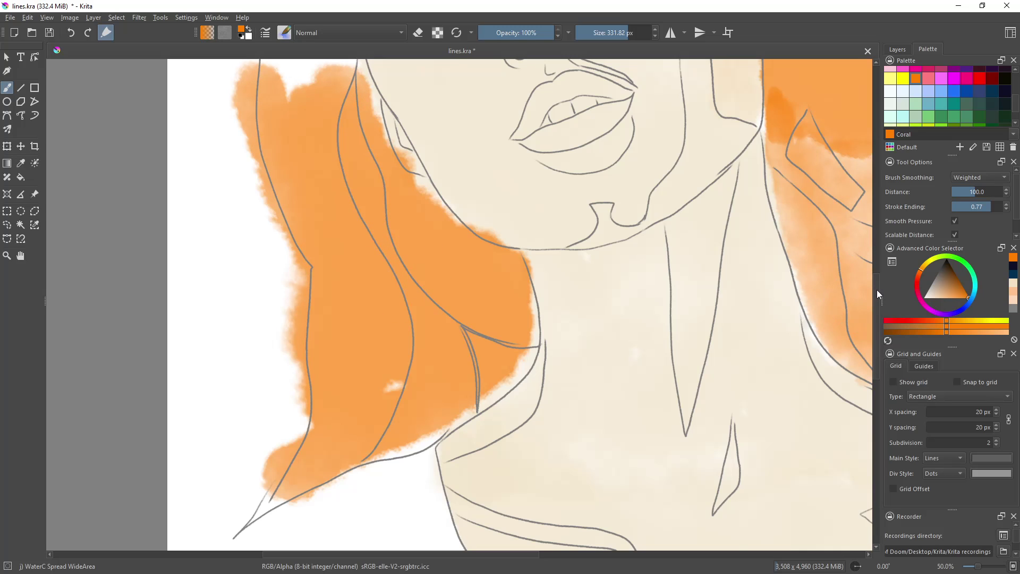
scroll(512, 303, up, 6)
mouse_move(318, 407)
mouse_down()
mouse_move(321, 440)
mouse_move(294, 305)
mouse_up()
key(ctrl+z)
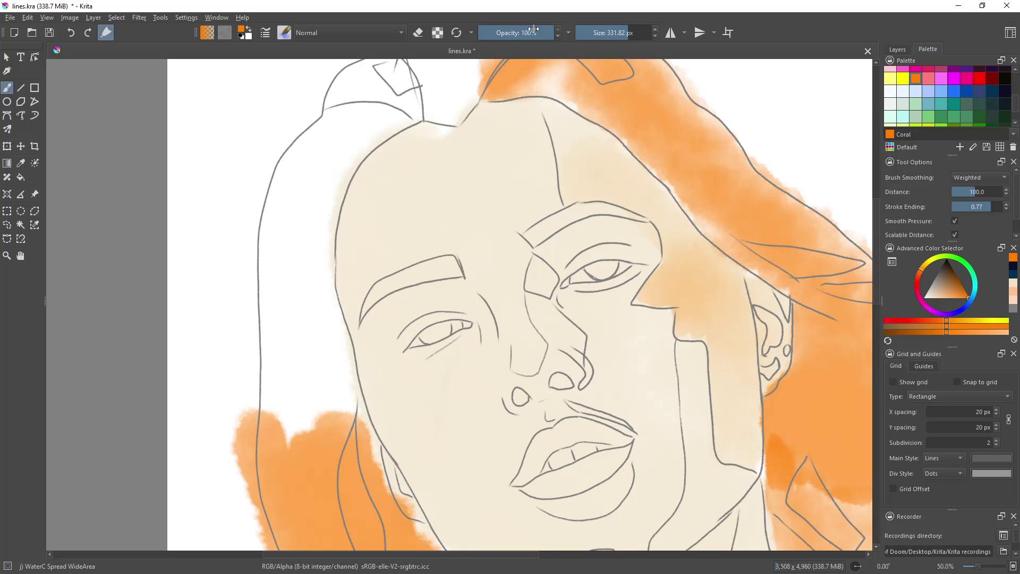
mouse_move(362, 130)
mouse_down()
mouse_move(340, 107)
mouse_move(287, 170)
mouse_move(276, 350)
mouse_move(290, 248)
mouse_move(329, 462)
mouse_move(340, 297)
mouse_move(324, 148)
mouse_move(324, 197)
mouse_up()
mouse_move(320, 333)
mouse_down()
mouse_move(409, 104)
mouse_move(367, 75)
mouse_move(393, 71)
mouse_move(462, 112)
mouse_move(540, 80)
mouse_up()
Step: Paint orange over the hair bun, then trial-erase pale strips and undo the strongest
scroll(638, 277, up, 5)
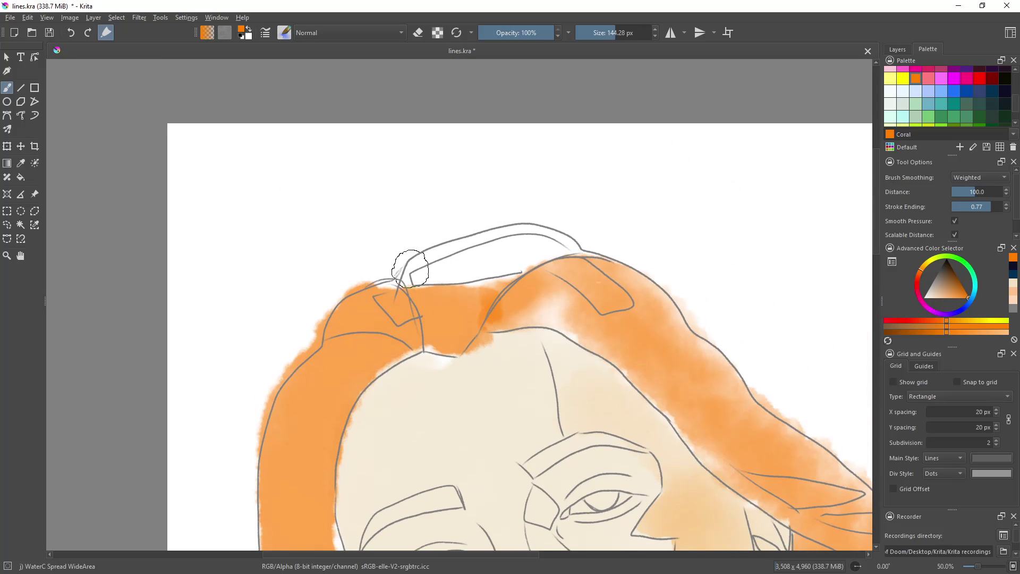
mouse_move(409, 274)
mouse_down()
mouse_move(549, 246)
mouse_move(421, 273)
mouse_move(528, 289)
mouse_move(557, 316)
mouse_move(582, 314)
mouse_move(610, 337)
mouse_up()
key(e)
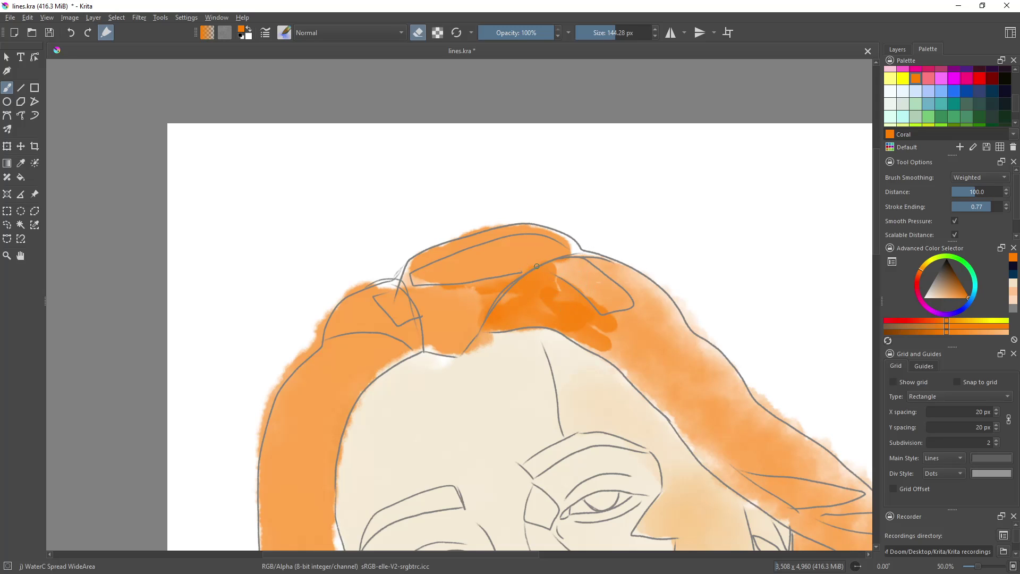
mouse_move(542, 269)
mouse_down()
mouse_move(616, 332)
mouse_move(600, 332)
mouse_up()
drag(510, 287, 595, 340)
drag(518, 265, 584, 319)
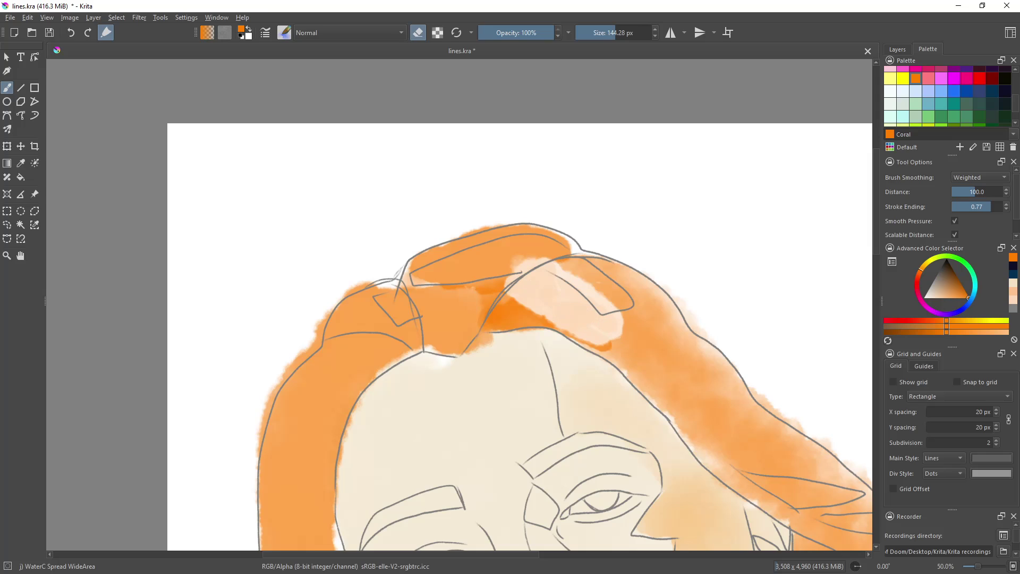
key(ctrl+z)
key(ctrl+z)
Step: Softly erase across the bun at 48% eraser opacity to lighten it
click(514, 33)
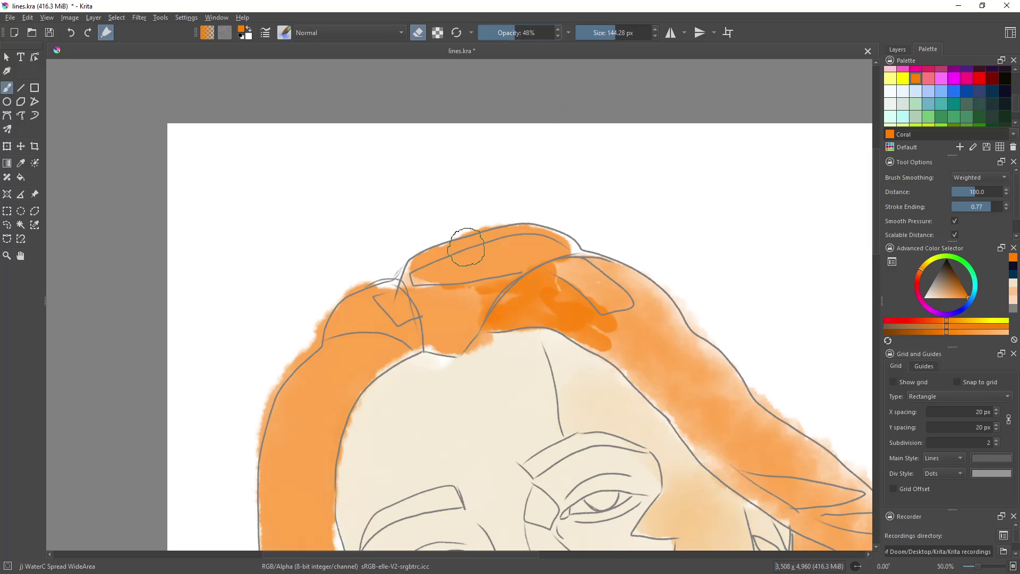
drag(481, 321, 469, 309)
mouse_move(537, 308)
mouse_down()
mouse_move(510, 300)
mouse_move(578, 297)
mouse_move(489, 273)
mouse_move(583, 308)
mouse_move(575, 332)
mouse_up()
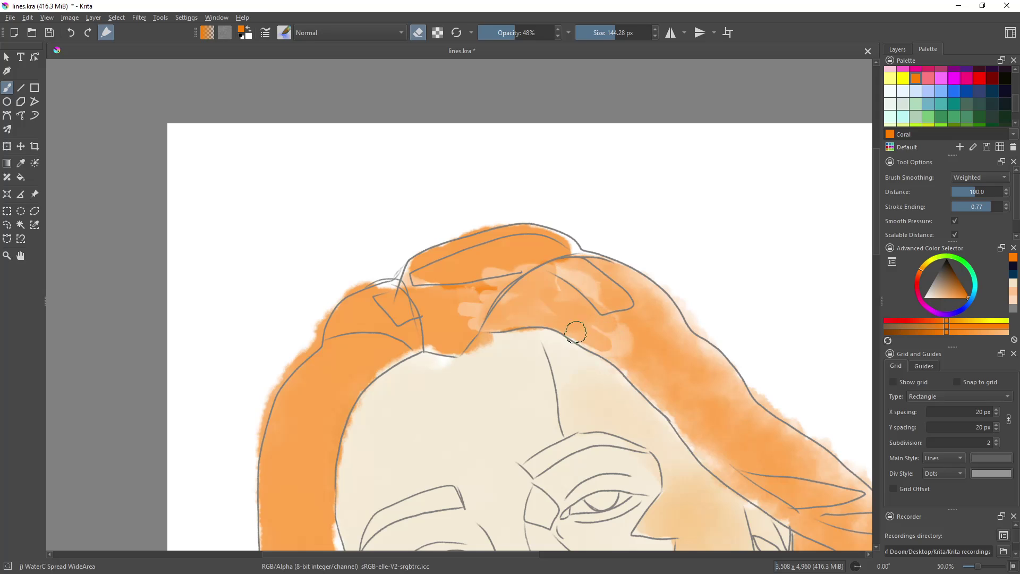
drag(478, 314, 479, 286)
mouse_move(593, 317)
mouse_down()
mouse_move(584, 298)
mouse_move(451, 280)
mouse_move(490, 269)
mouse_move(593, 288)
mouse_move(480, 257)
mouse_move(603, 328)
mouse_move(435, 296)
mouse_move(551, 307)
mouse_move(510, 286)
mouse_move(584, 297)
mouse_move(432, 273)
mouse_move(327, 343)
mouse_move(297, 393)
mouse_up()
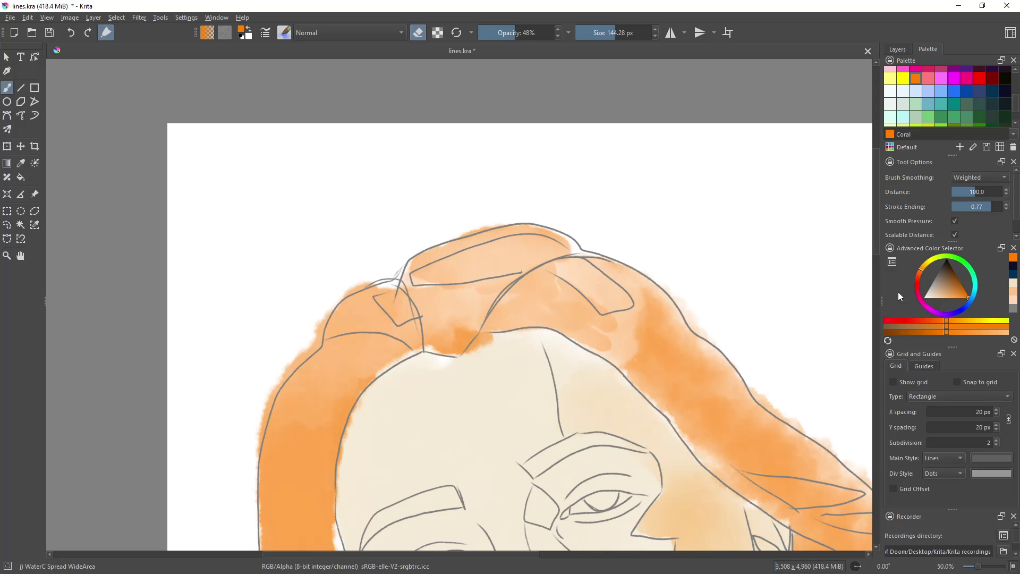
Step: Try beige, skin-tone and Apricot, settle on Persian orange, and shade the forehead
scroll(875, 305, down, 5)
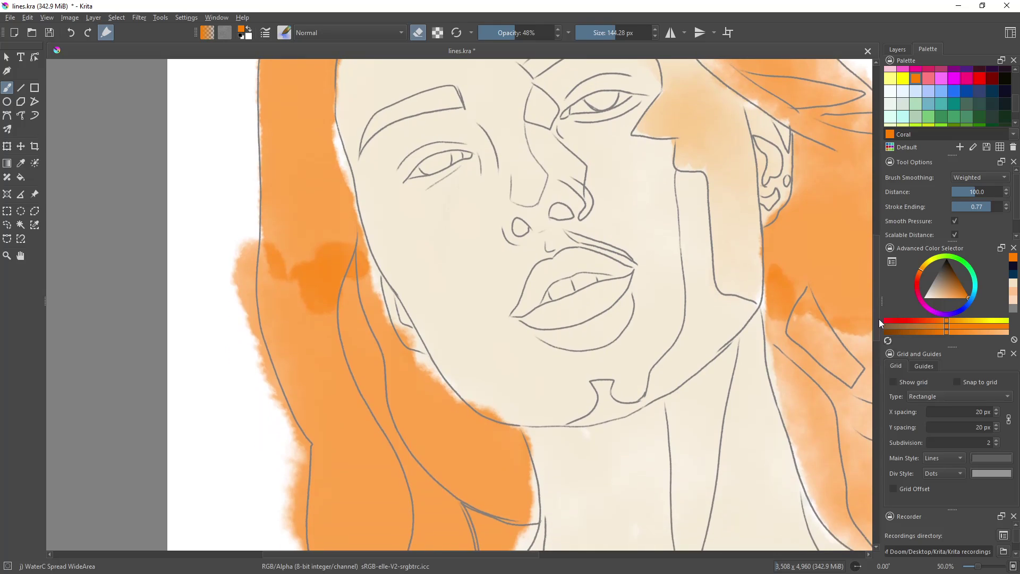
scroll(945, 96, up, 2)
click(890, 72)
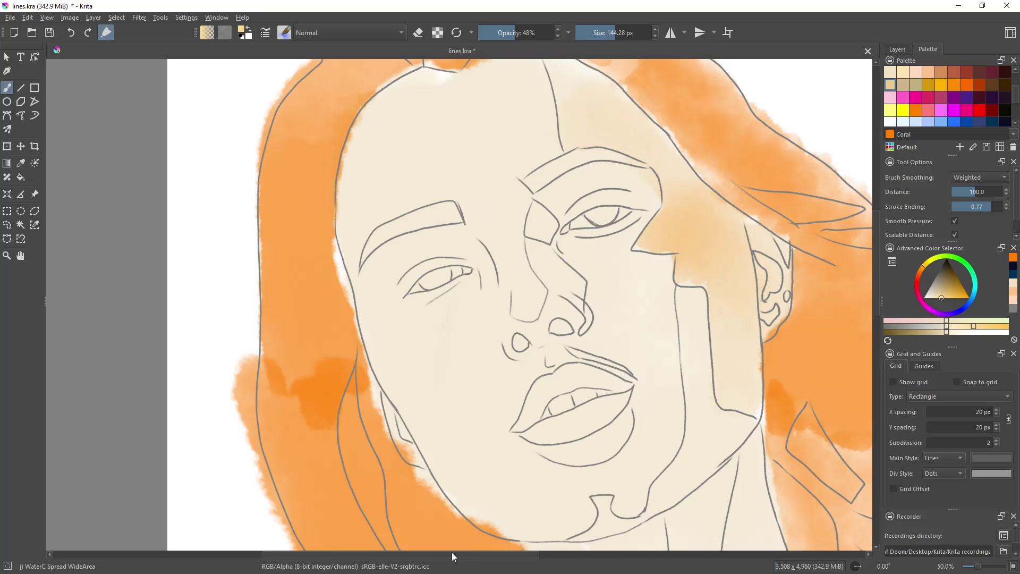
drag(452, 556, 470, 554)
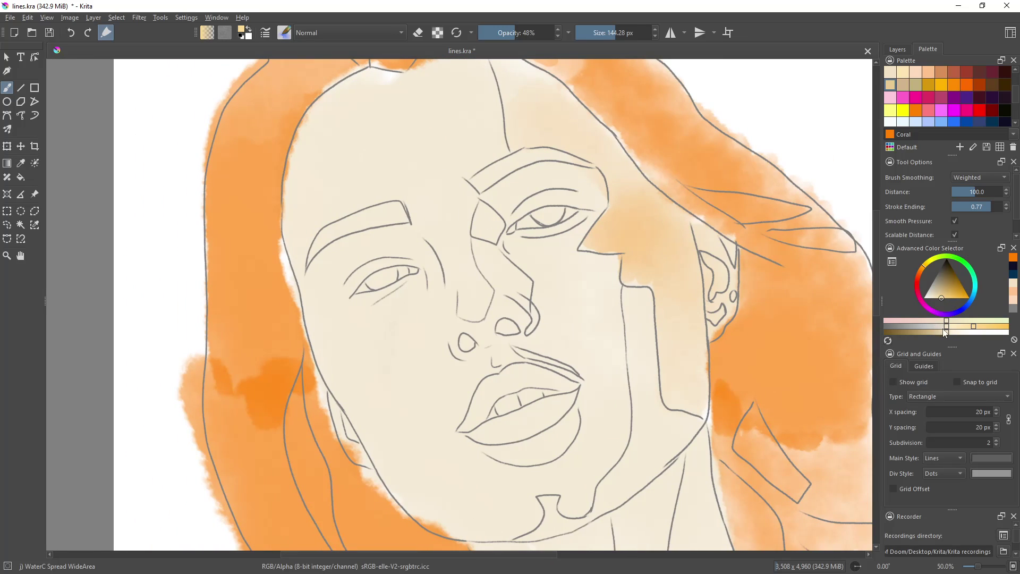
click(903, 85)
click(929, 72)
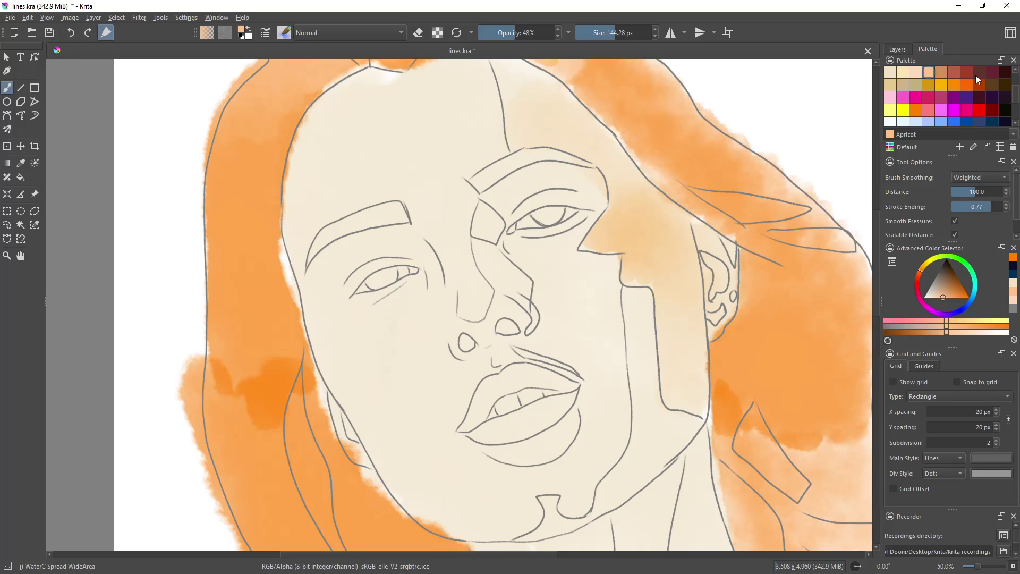
click(941, 73)
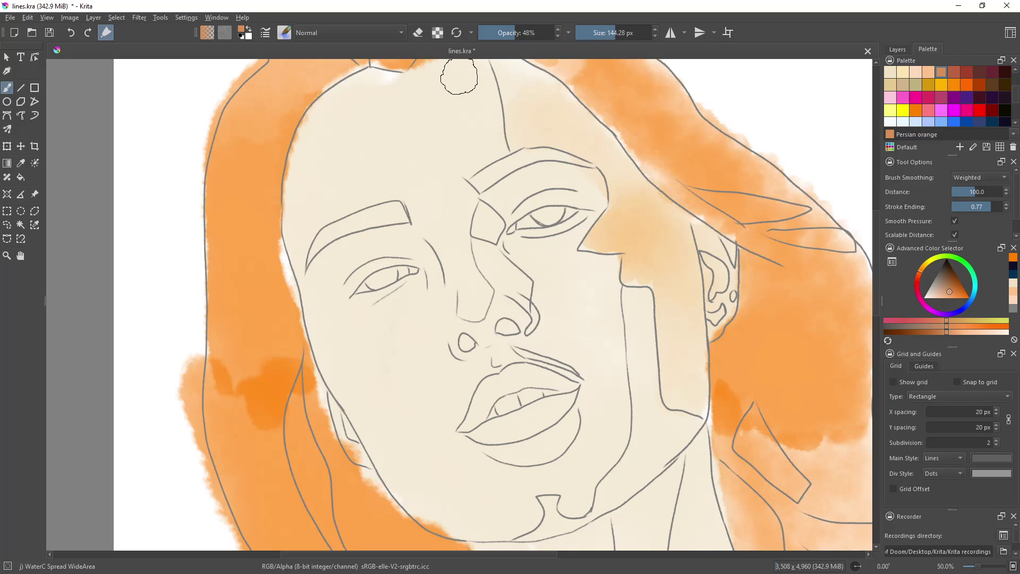
mouse_move(459, 76)
mouse_down()
mouse_move(423, 87)
mouse_move(428, 96)
mouse_move(484, 79)
mouse_move(445, 158)
mouse_move(375, 91)
mouse_move(314, 187)
mouse_move(361, 166)
mouse_move(348, 202)
mouse_move(449, 252)
mouse_move(467, 295)
mouse_move(421, 262)
mouse_move(337, 267)
mouse_up()
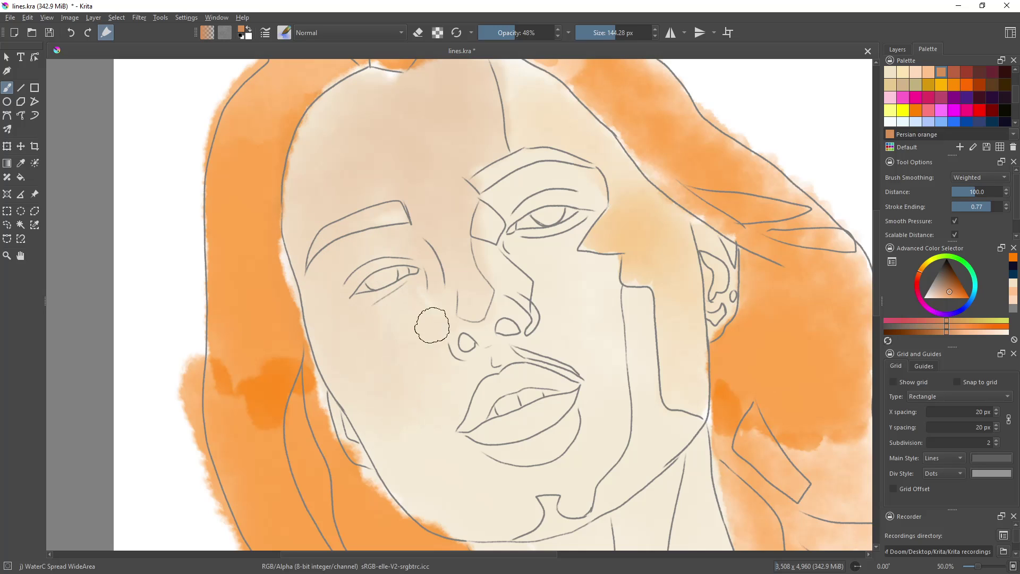
Step: Shade the cheek beside the nose, down to the jaw, the philtrum and right cheek
mouse_move(431, 324)
mouse_down()
mouse_move(446, 273)
mouse_move(467, 337)
mouse_move(444, 396)
mouse_move(404, 415)
mouse_move(361, 332)
mouse_up()
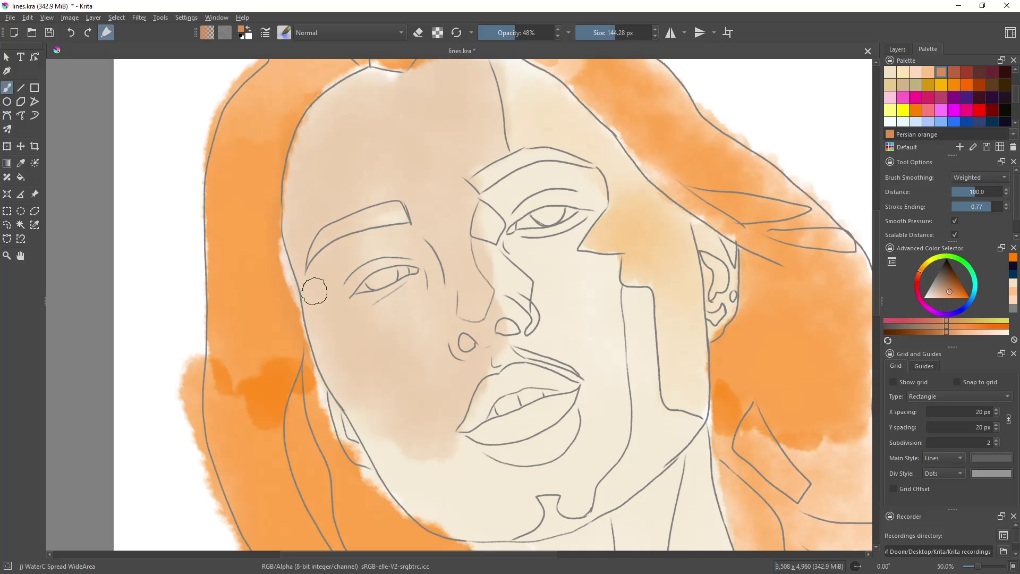
mouse_move(383, 430)
mouse_down()
mouse_move(441, 510)
mouse_move(484, 458)
mouse_up()
mouse_move(497, 523)
mouse_down()
mouse_move(502, 449)
mouse_move(478, 416)
mouse_move(505, 356)
mouse_move(496, 316)
mouse_move(523, 183)
mouse_move(562, 189)
mouse_move(512, 344)
mouse_move(578, 282)
mouse_move(601, 394)
mouse_up()
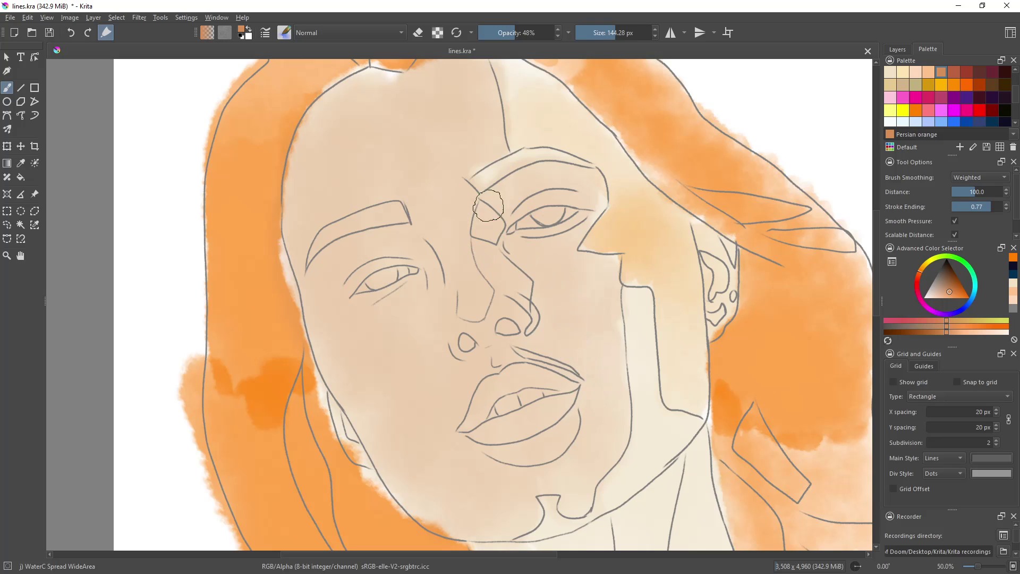
drag(487, 206, 567, 244)
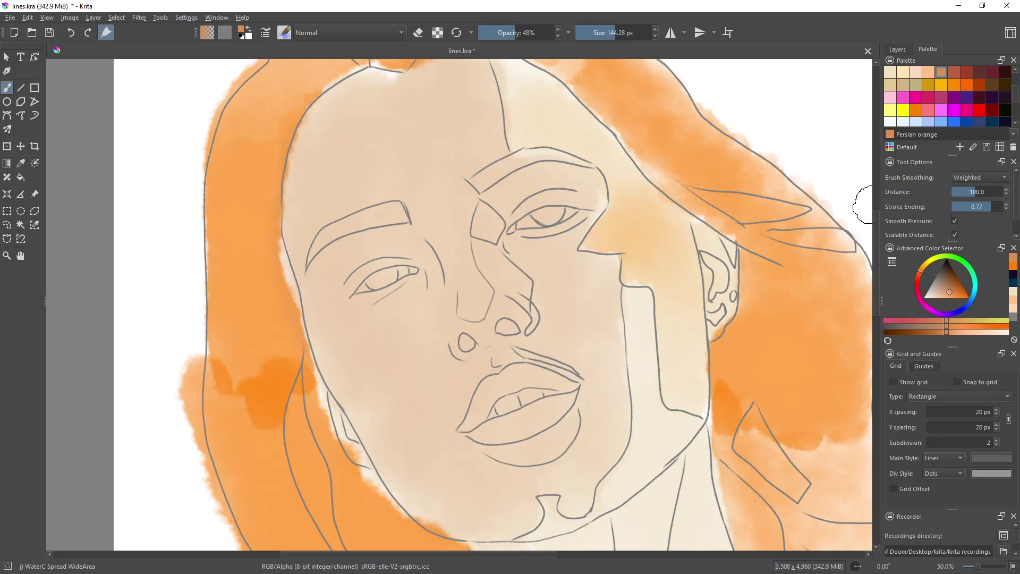
Step: Shade down the neck and across the lower chest
scroll(863, 206, down, 5)
scroll(871, 278, down, 3)
mouse_move(602, 139)
mouse_down()
mouse_move(605, 273)
mouse_move(588, 159)
mouse_move(532, 143)
mouse_move(503, 194)
mouse_move(542, 173)
mouse_move(569, 182)
mouse_move(521, 275)
mouse_move(407, 357)
mouse_move(547, 344)
mouse_move(562, 319)
mouse_up()
mouse_move(449, 367)
mouse_down()
mouse_move(575, 375)
mouse_move(531, 391)
mouse_move(617, 364)
mouse_move(624, 411)
mouse_move(601, 413)
mouse_move(596, 460)
mouse_move(587, 446)
mouse_move(547, 488)
mouse_move(553, 462)
mouse_move(428, 424)
mouse_move(509, 515)
mouse_move(549, 503)
mouse_move(521, 561)
mouse_move(571, 531)
mouse_up()
mouse_move(566, 485)
mouse_down()
mouse_move(615, 524)
mouse_move(636, 503)
mouse_move(653, 250)
mouse_move(690, 90)
mouse_move(682, 276)
mouse_move(706, 159)
mouse_move(743, 328)
mouse_up()
mouse_move(705, 251)
mouse_down()
mouse_move(648, 369)
mouse_move(682, 430)
mouse_move(706, 420)
mouse_move(743, 427)
mouse_move(781, 323)
mouse_move(667, 492)
mouse_up()
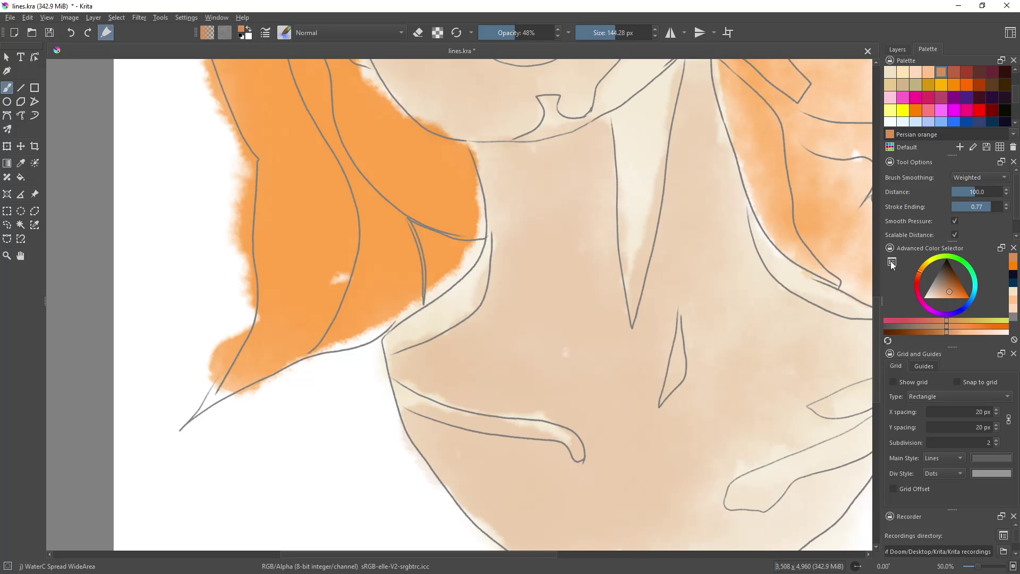
Step: Pan and zoom the canvas to bring the face into close view
scroll(644, 377, down, 1)
scroll(643, 377, down, 2)
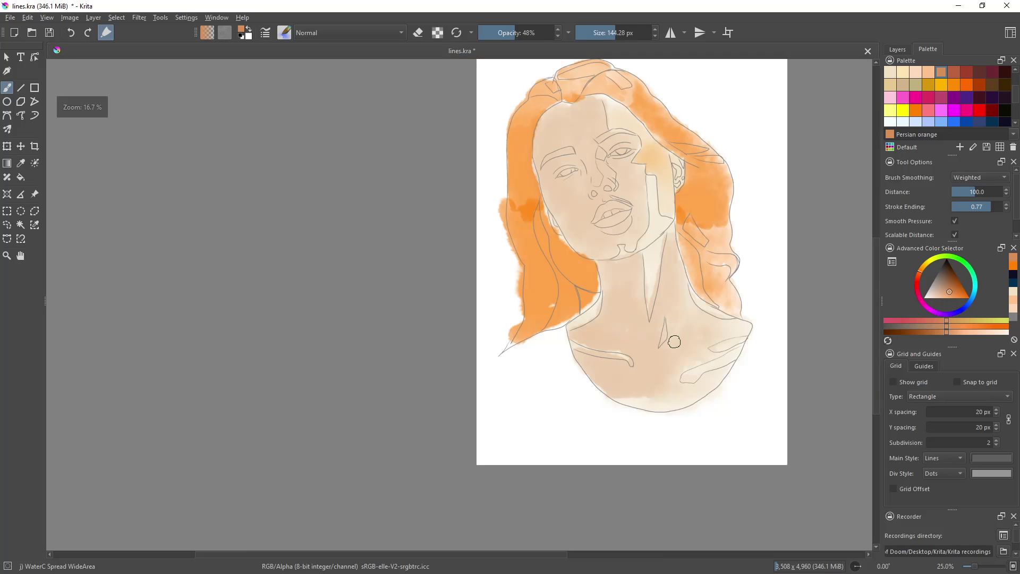
drag(876, 289, 868, 257)
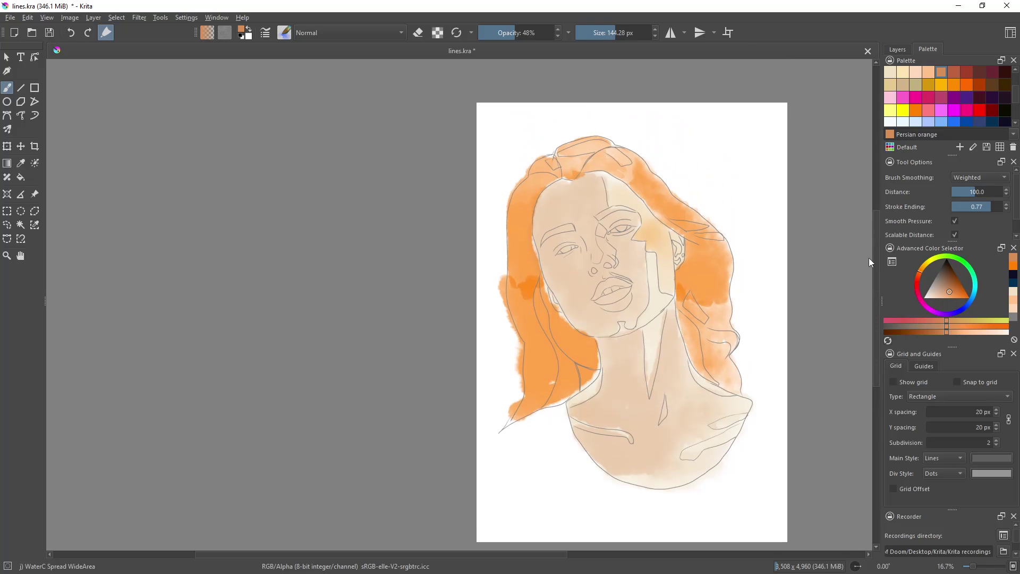
drag(398, 554, 480, 554)
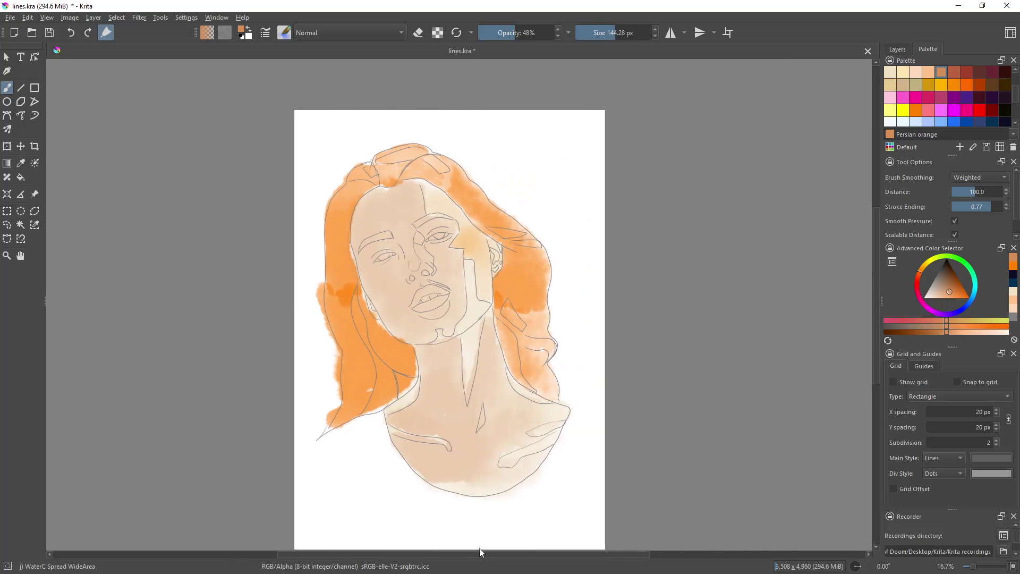
scroll(405, 227, up, 2)
scroll(405, 226, up, 1)
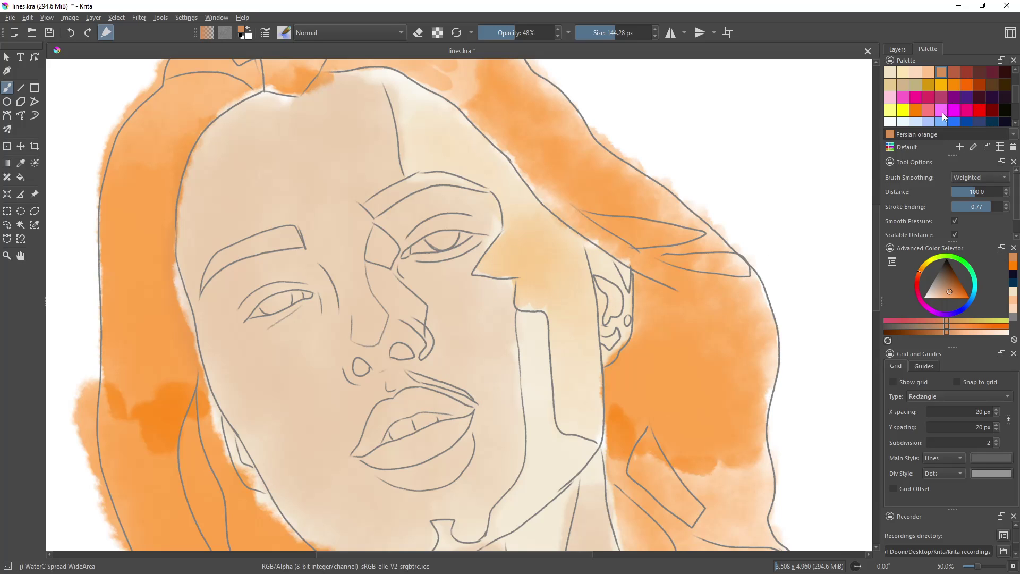
Step: Pick Dark cordovan, zoom in, and make trial lip washes, clearing them to start over
click(991, 71)
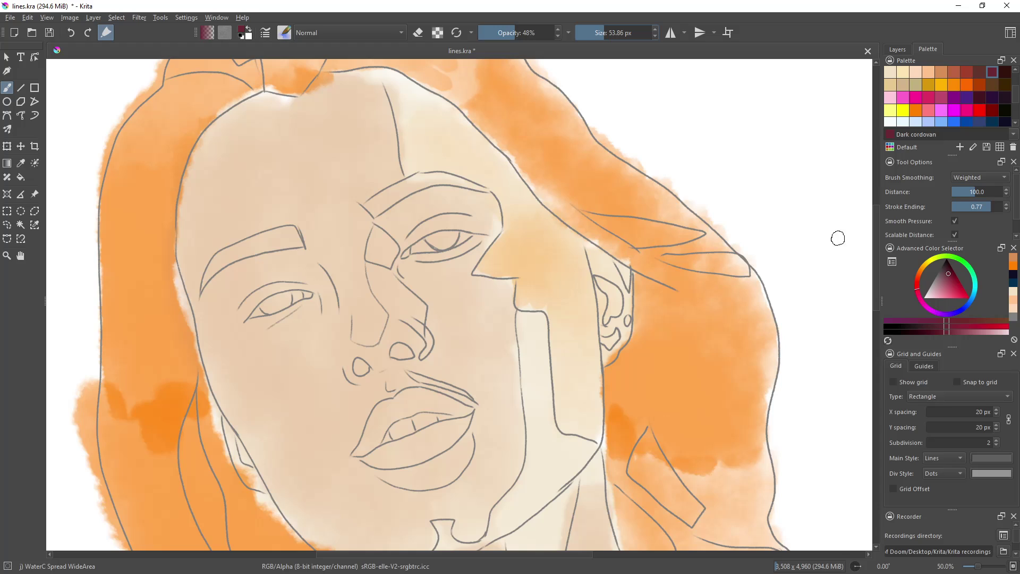
scroll(424, 277, up, 1)
scroll(424, 277, up, 1)
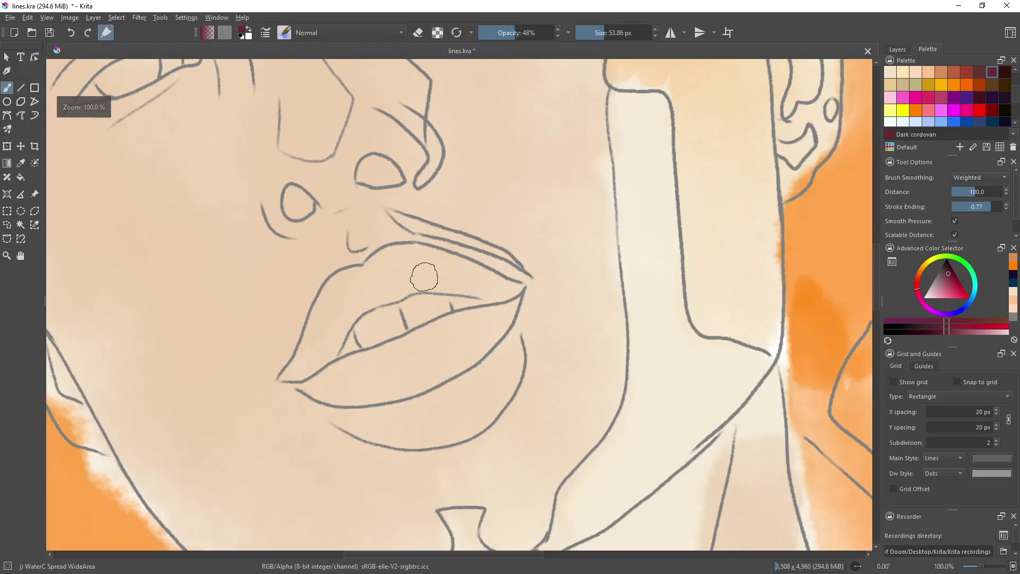
mouse_move(372, 272)
mouse_down()
mouse_move(422, 256)
mouse_move(490, 284)
mouse_move(382, 277)
mouse_move(335, 324)
mouse_move(341, 314)
mouse_move(318, 366)
mouse_move(370, 370)
mouse_move(464, 319)
mouse_move(435, 334)
mouse_move(375, 294)
mouse_move(327, 319)
mouse_move(300, 359)
mouse_move(345, 390)
mouse_move(455, 337)
mouse_up()
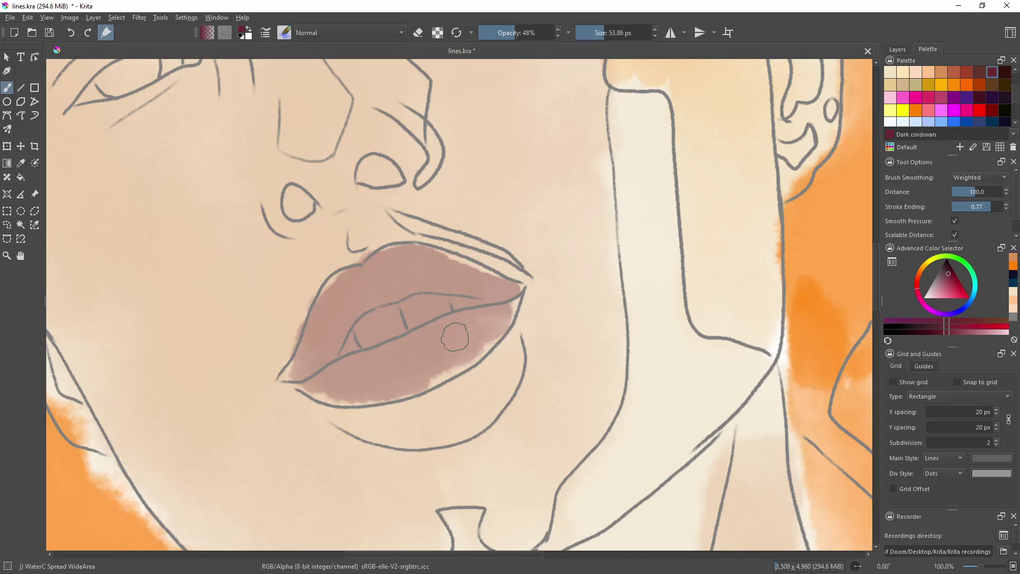
key(ctrl+z)
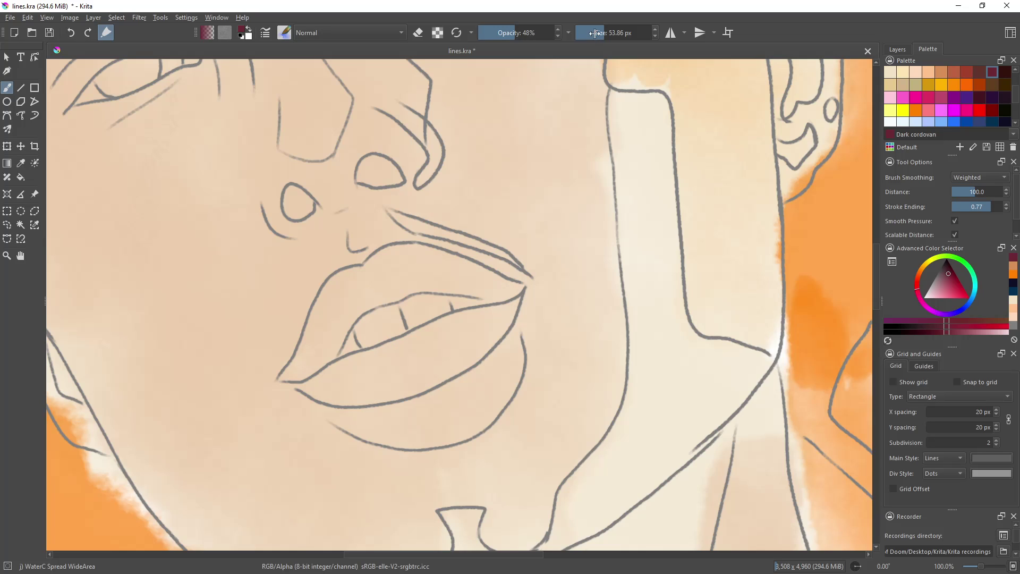
mouse_move(425, 295)
mouse_down()
mouse_move(409, 290)
mouse_move(485, 284)
mouse_up()
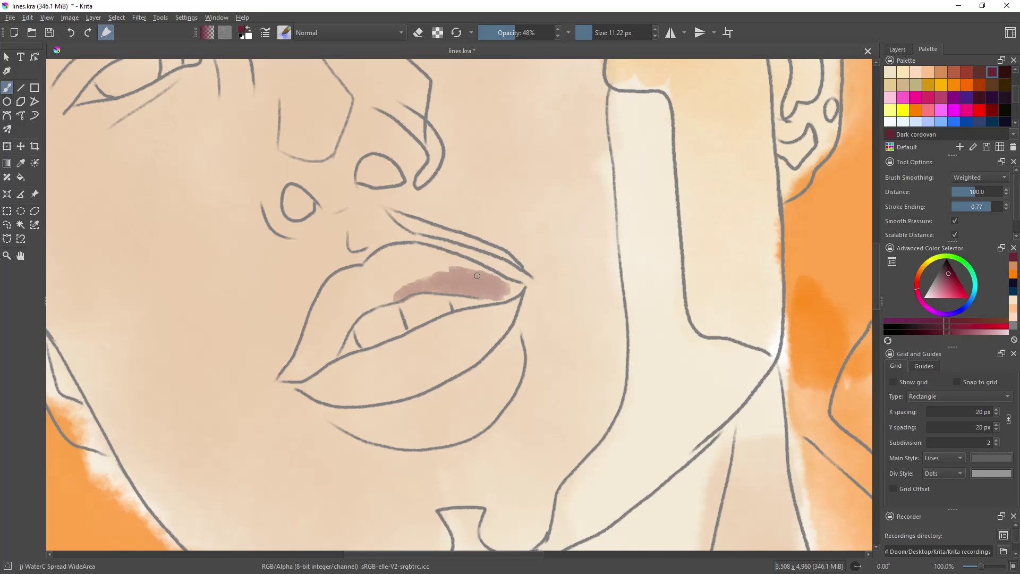
mouse_move(425, 258)
mouse_down()
mouse_move(383, 262)
mouse_move(387, 302)
mouse_up()
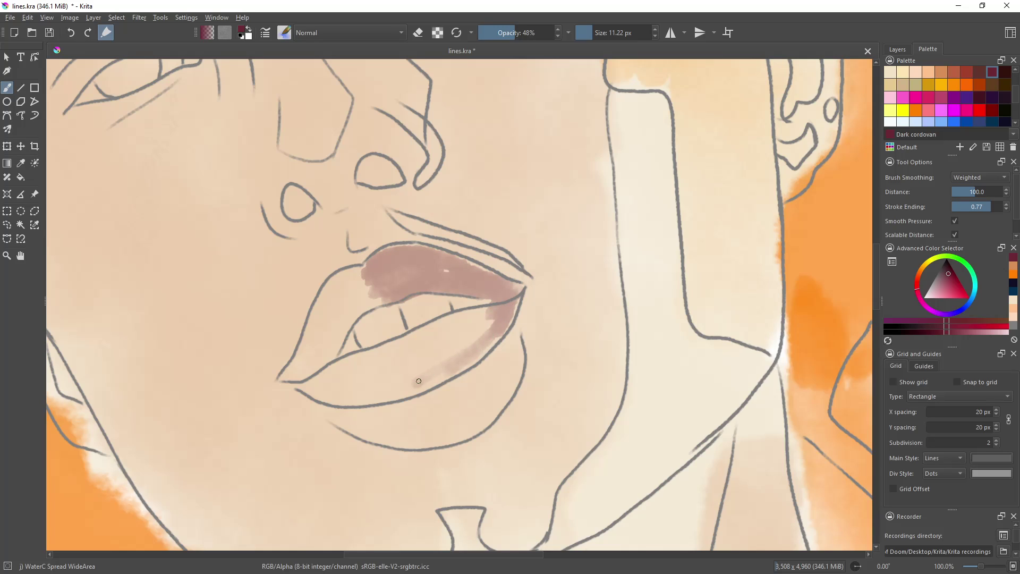
drag(419, 381, 446, 314)
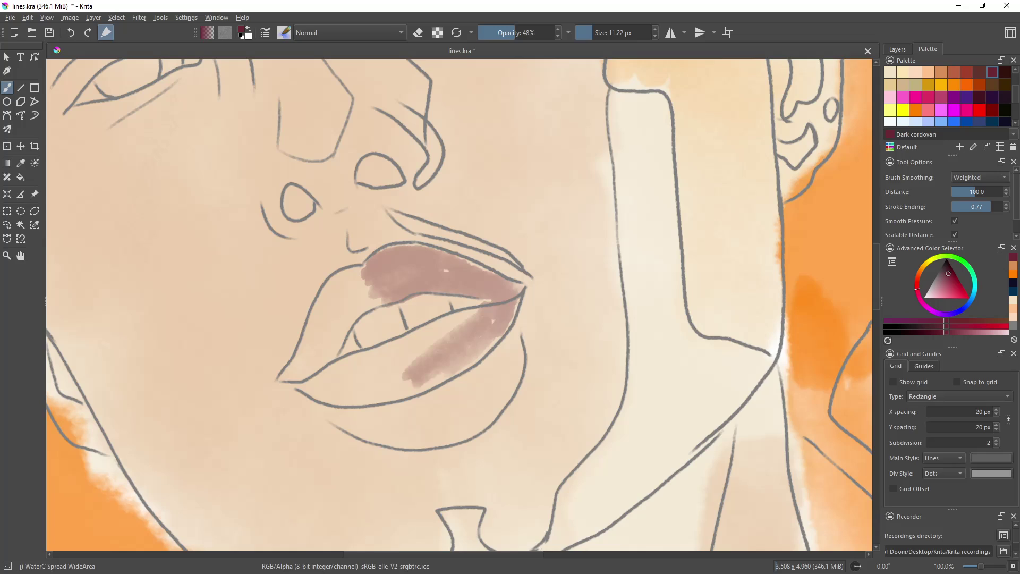
key(Delete)
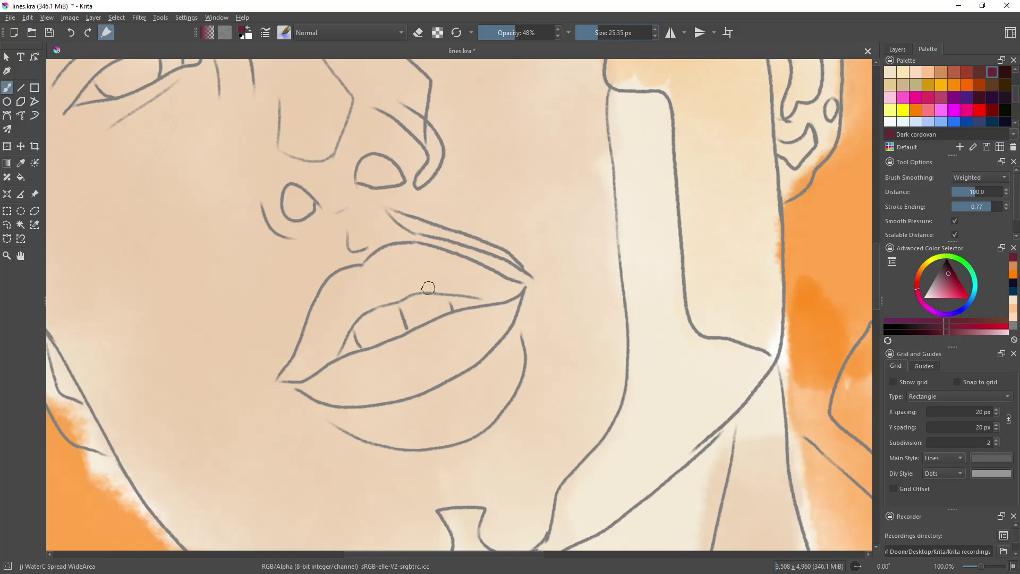
Step: Repaint the upper lip, lip corner and lower lip in mauve
mouse_move(435, 278)
mouse_down()
mouse_move(395, 257)
mouse_move(490, 283)
mouse_up()
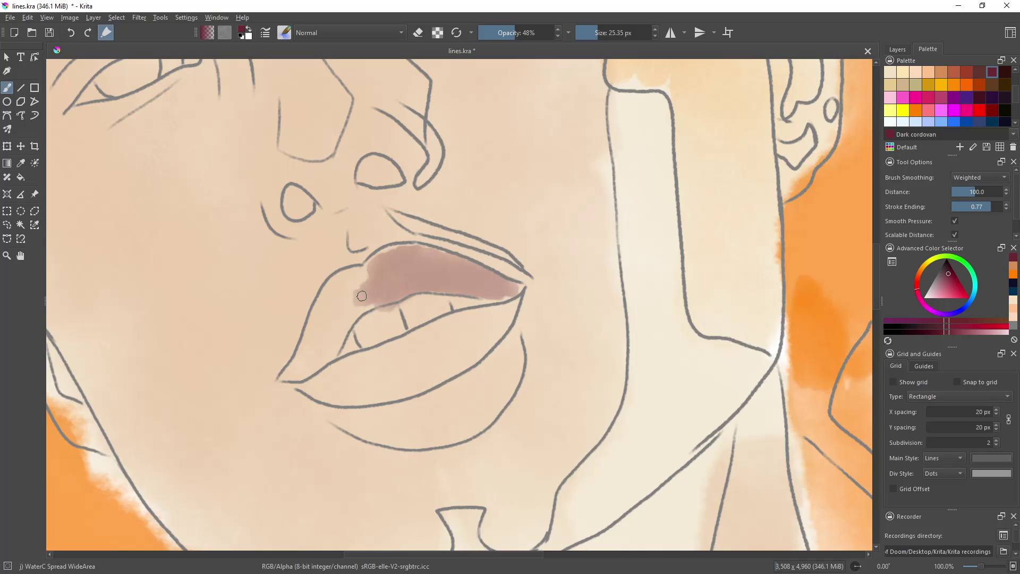
mouse_move(347, 277)
mouse_down()
mouse_move(315, 308)
mouse_move(298, 355)
mouse_move(325, 321)
mouse_move(315, 353)
mouse_move(384, 293)
mouse_up()
mouse_move(313, 380)
mouse_down()
mouse_move(494, 308)
mouse_move(469, 347)
mouse_move(409, 371)
mouse_move(314, 382)
mouse_move(486, 316)
mouse_up()
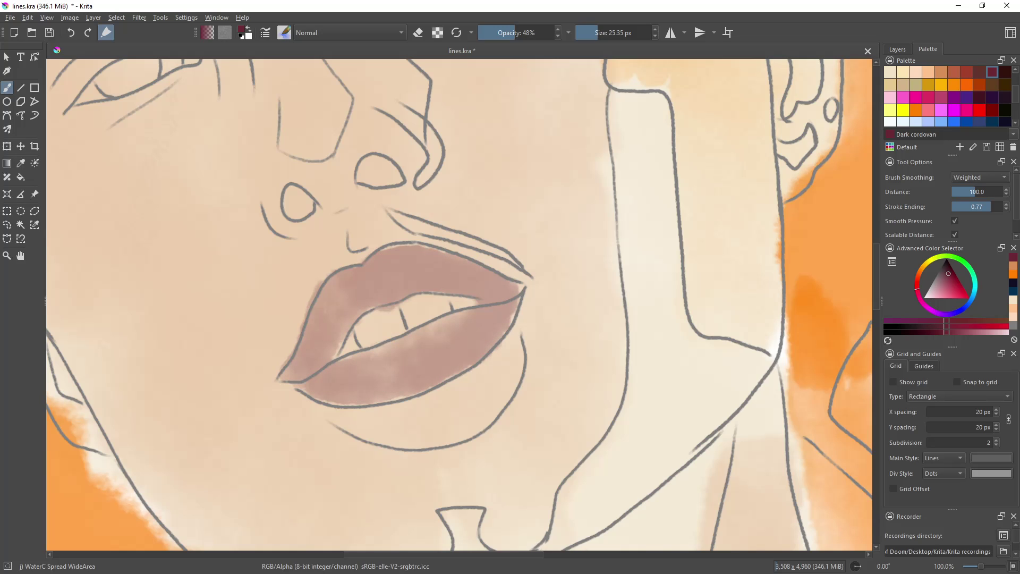
Step: Pick Rasberry black and shade the inner ear, the lobe and the upper ear tip
scroll(871, 274, up, 4)
scroll(866, 239, down, 1)
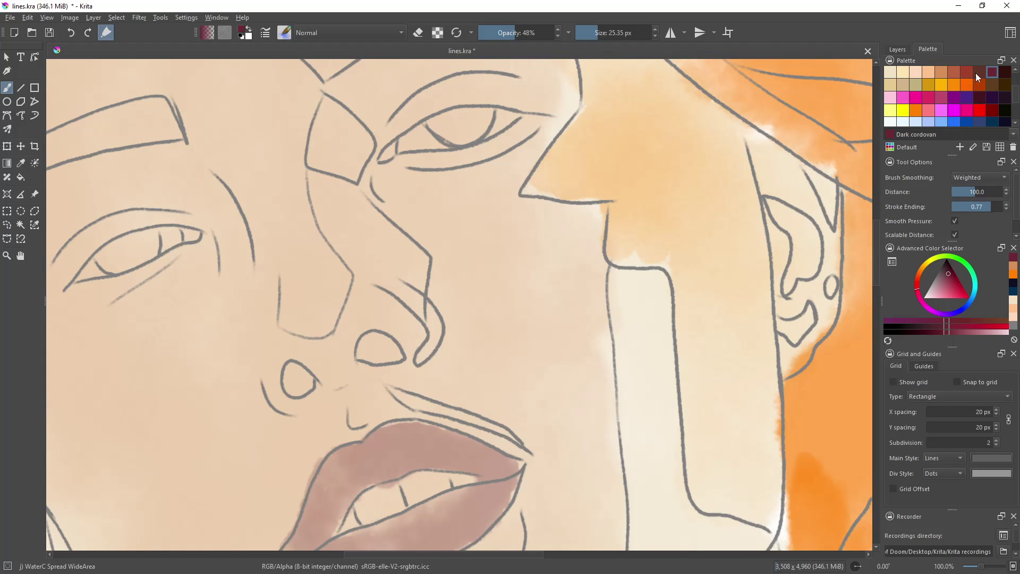
click(996, 85)
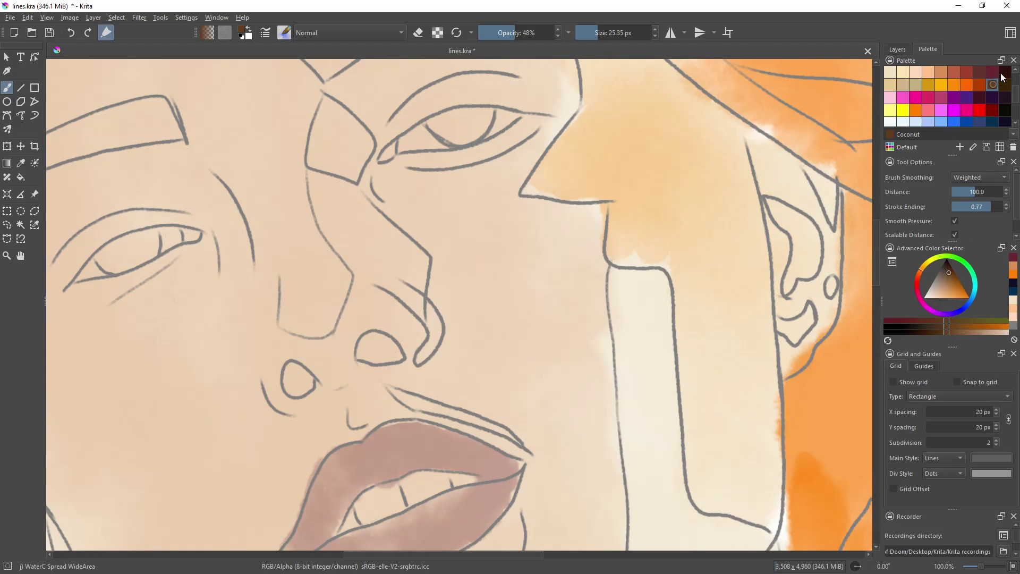
click(1005, 111)
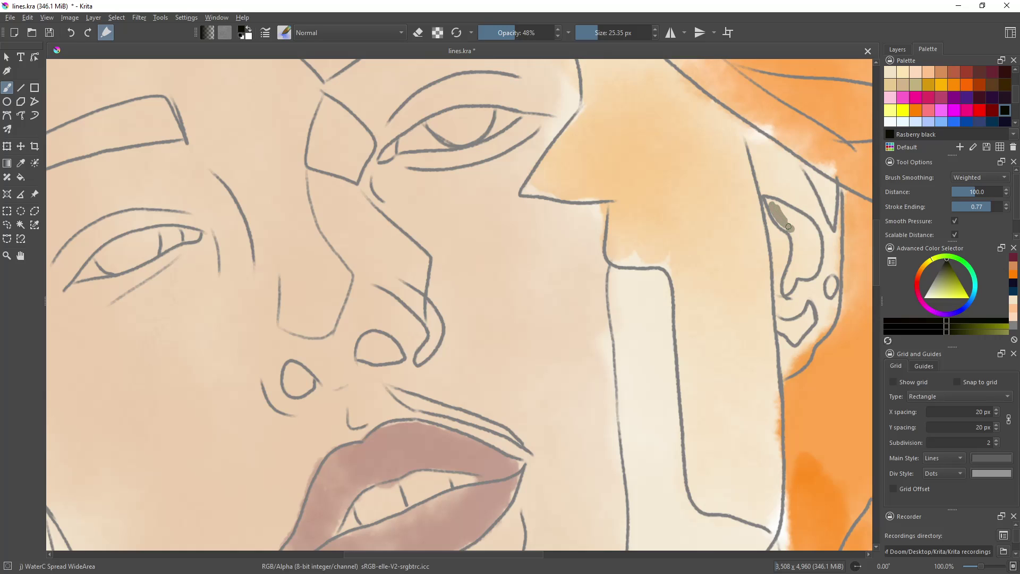
mouse_move(788, 227)
mouse_down()
mouse_move(799, 270)
mouse_move(787, 285)
mouse_up()
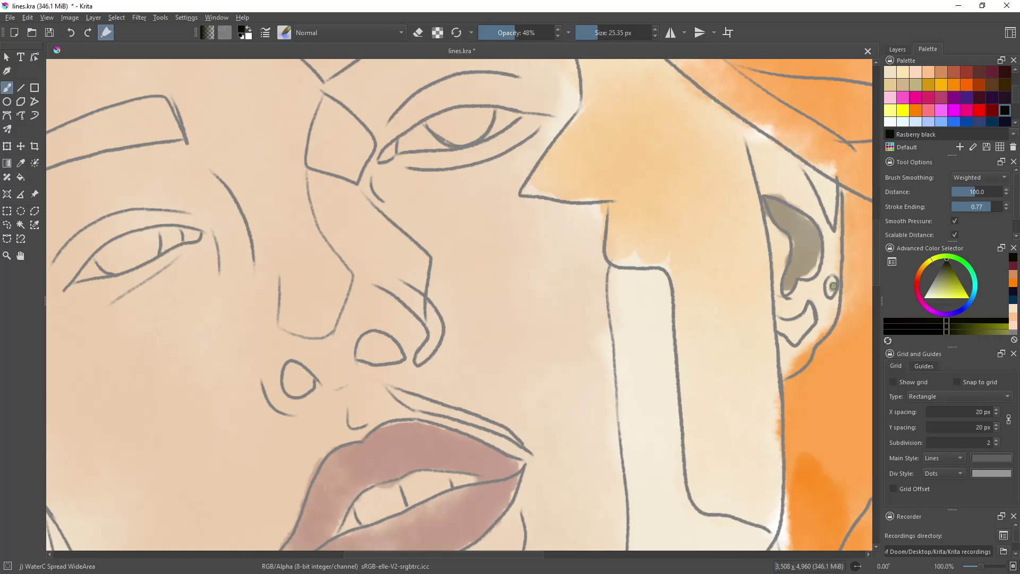
drag(810, 310, 808, 316)
drag(812, 173, 822, 181)
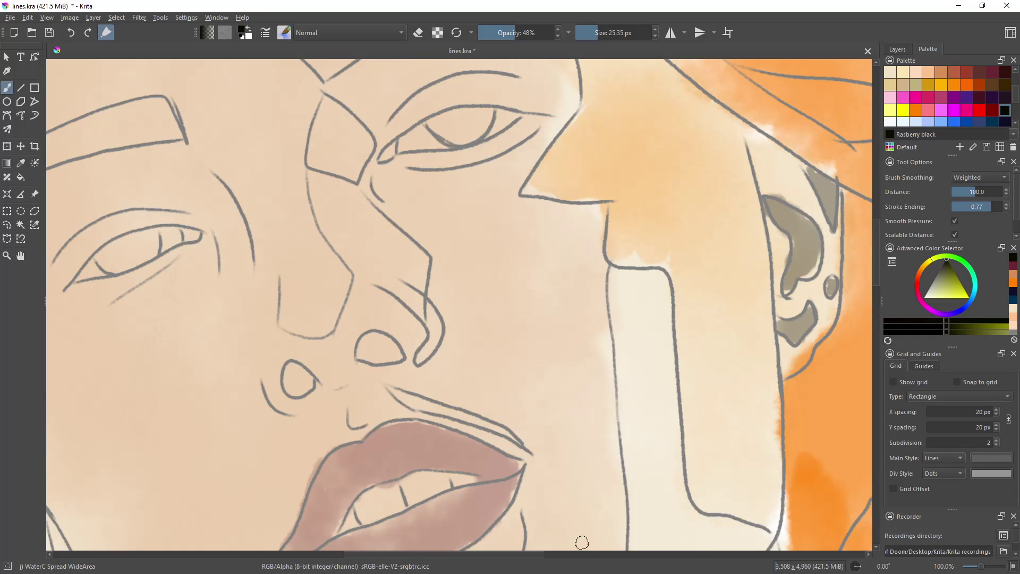
Step: Darken the grey shadow beside the jaw
scroll(562, 298, down, 2)
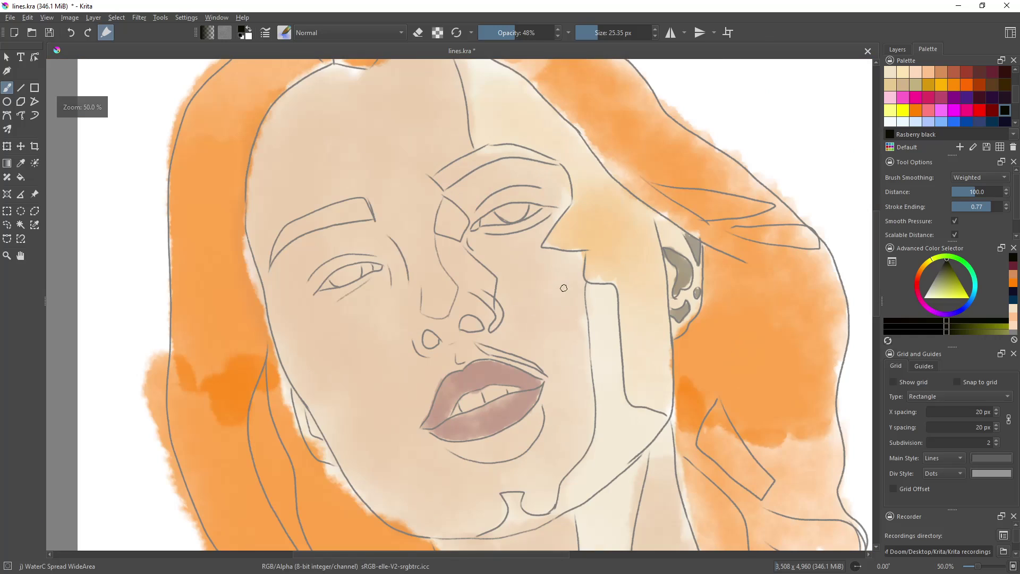
scroll(335, 419, up, 1)
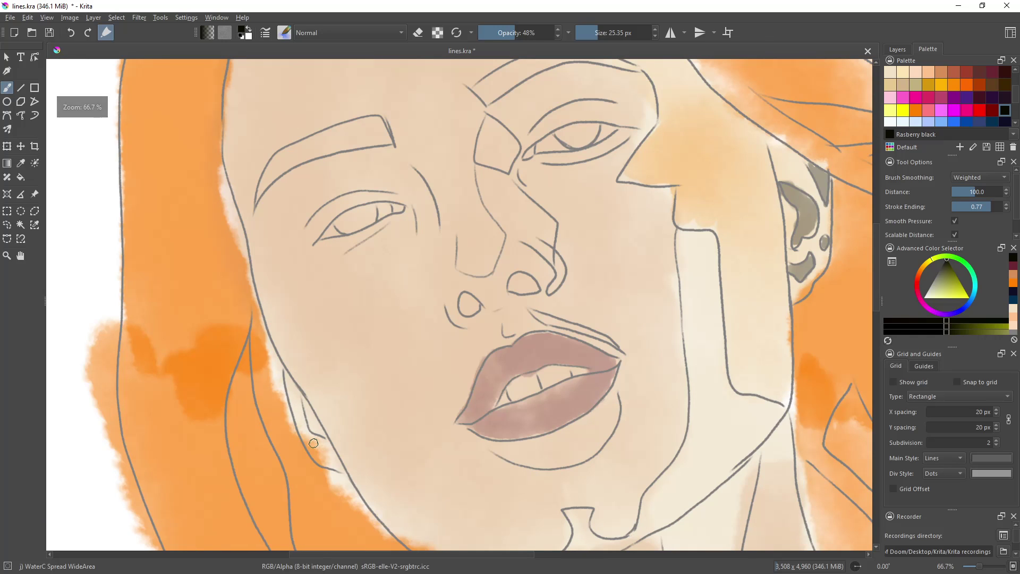
drag(316, 422, 306, 408)
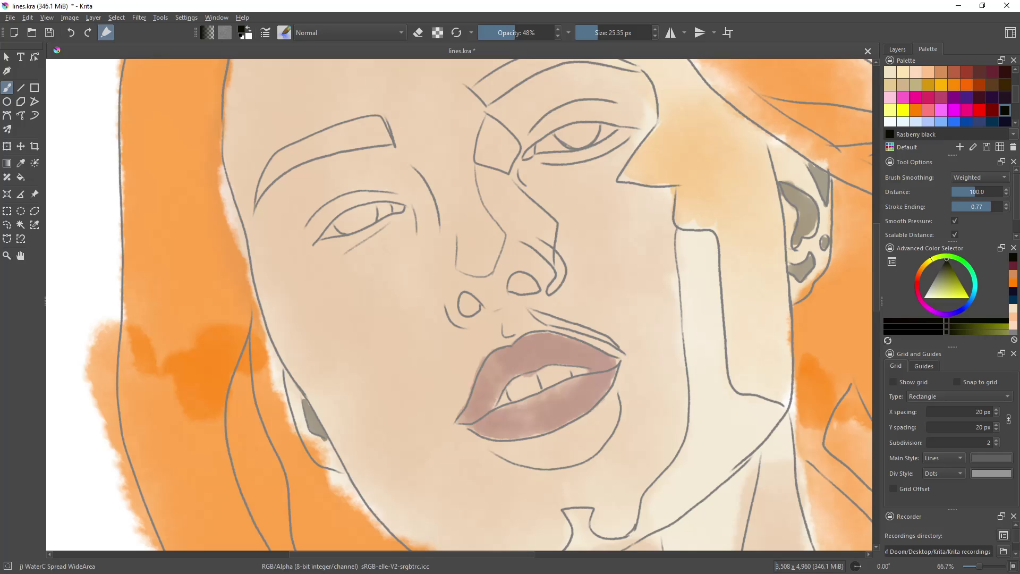
Step: Switch back to orange and wash it over both eyebrows in several passes
scroll(493, 134, down, 1)
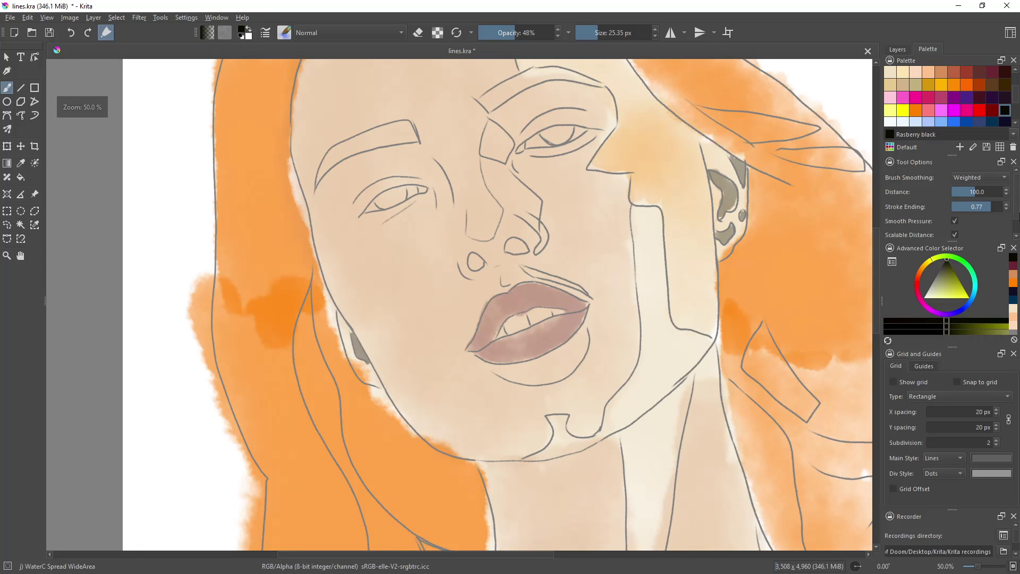
click(1012, 286)
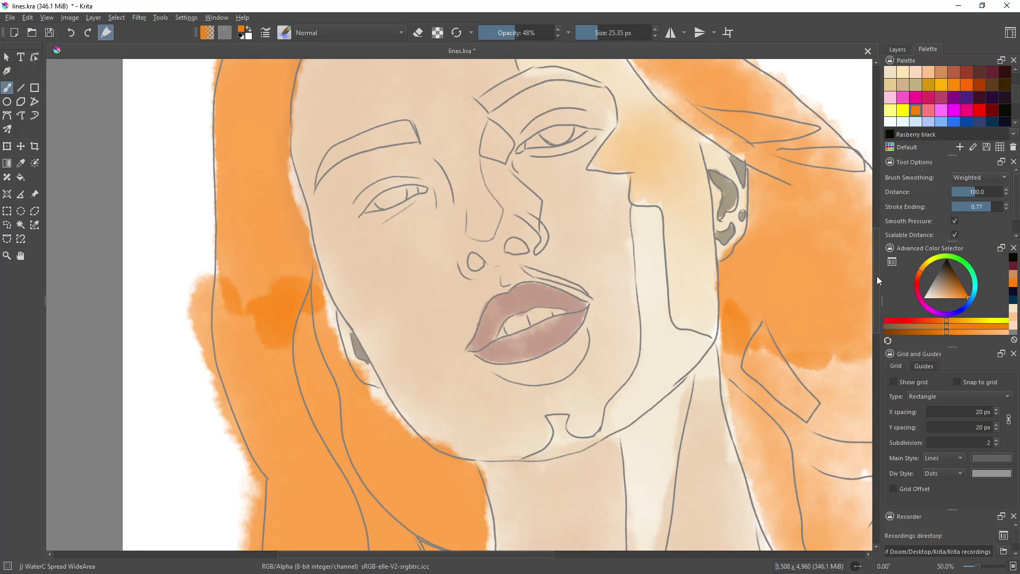
drag(877, 276, 871, 239)
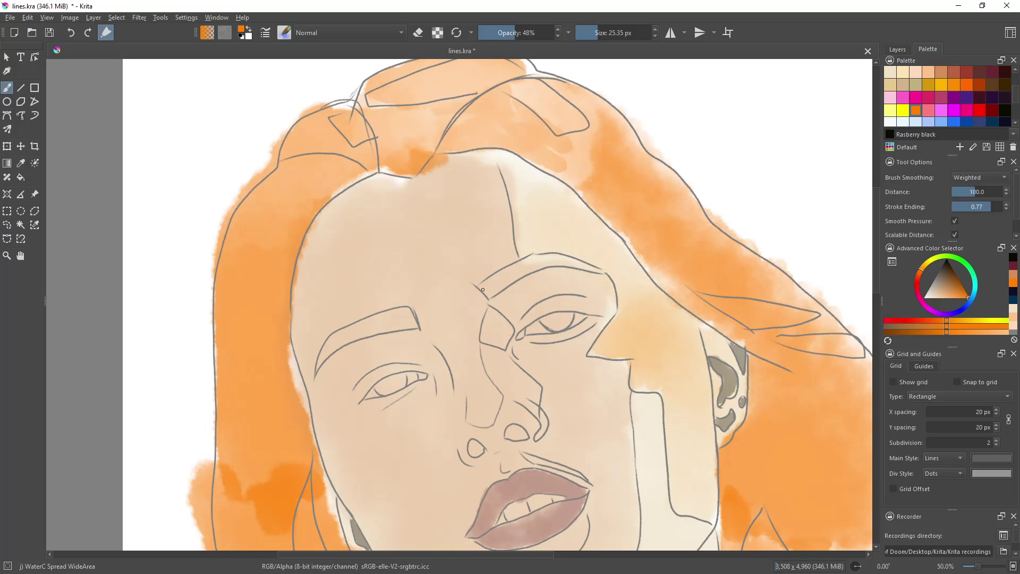
drag(482, 290, 545, 261)
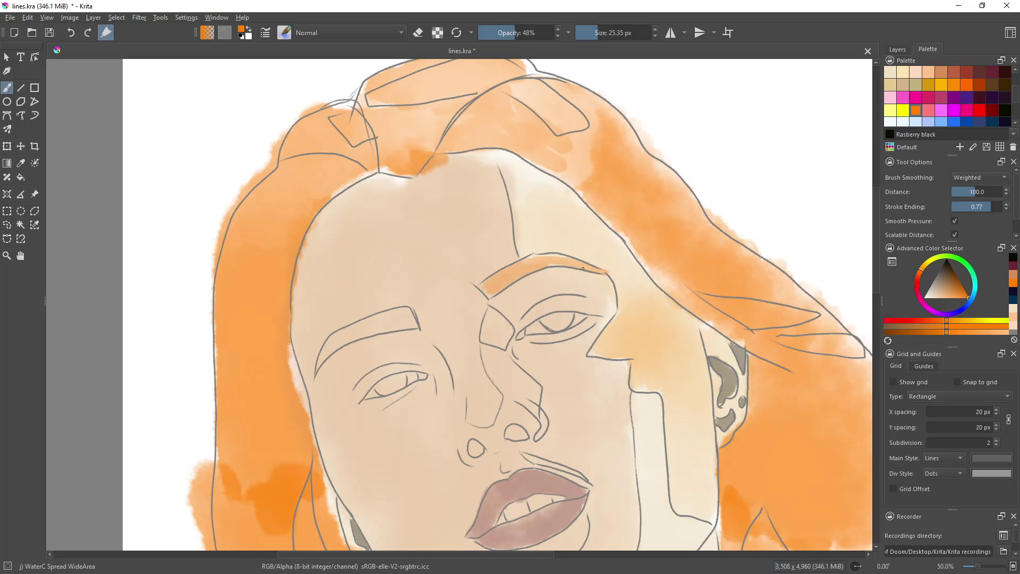
drag(582, 269, 551, 262)
mouse_move(411, 322)
mouse_down()
mouse_move(353, 335)
mouse_move(389, 317)
mouse_up()
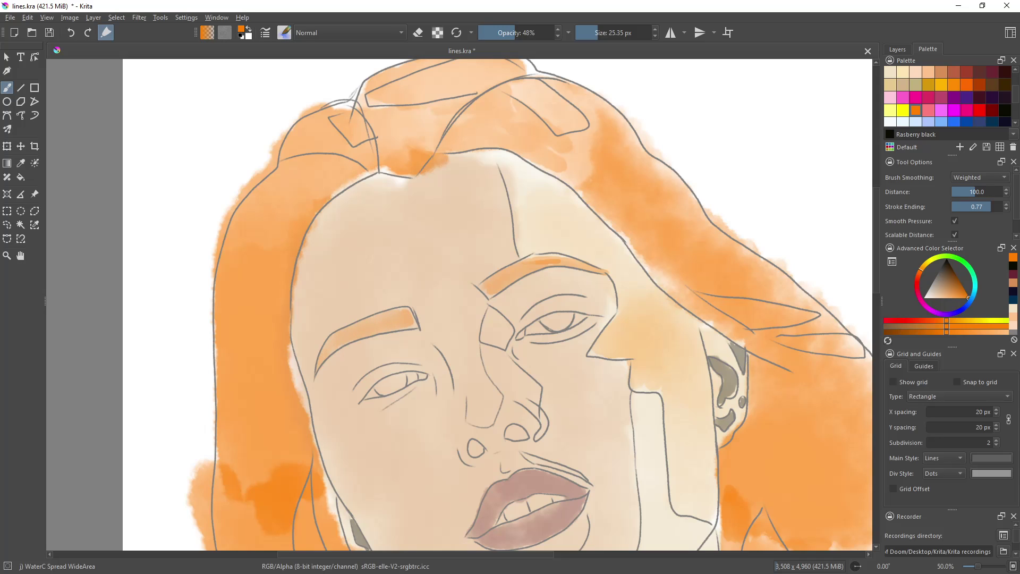
mouse_move(493, 285)
mouse_down()
mouse_move(553, 258)
mouse_move(584, 268)
mouse_up()
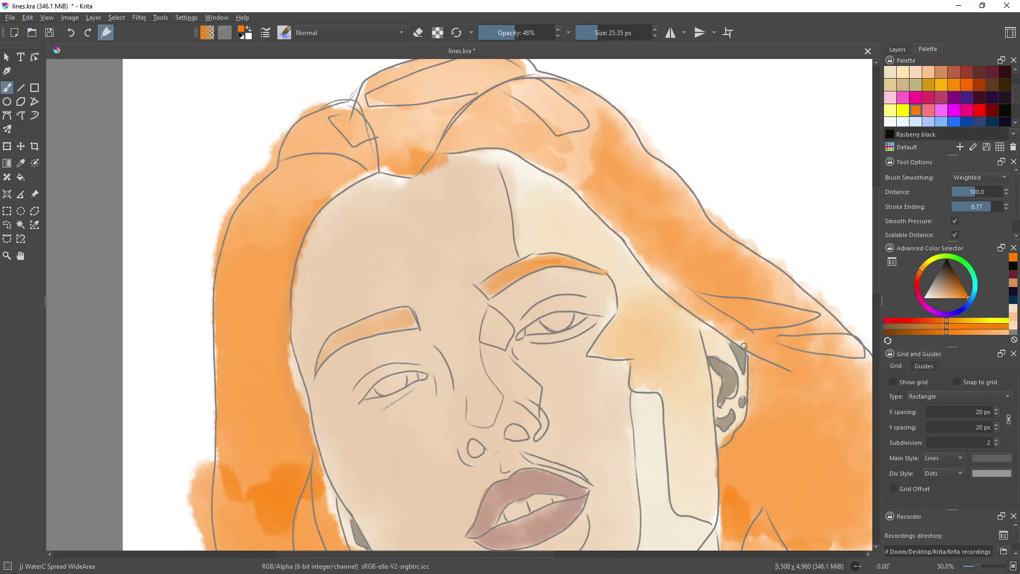
drag(874, 267, 876, 345)
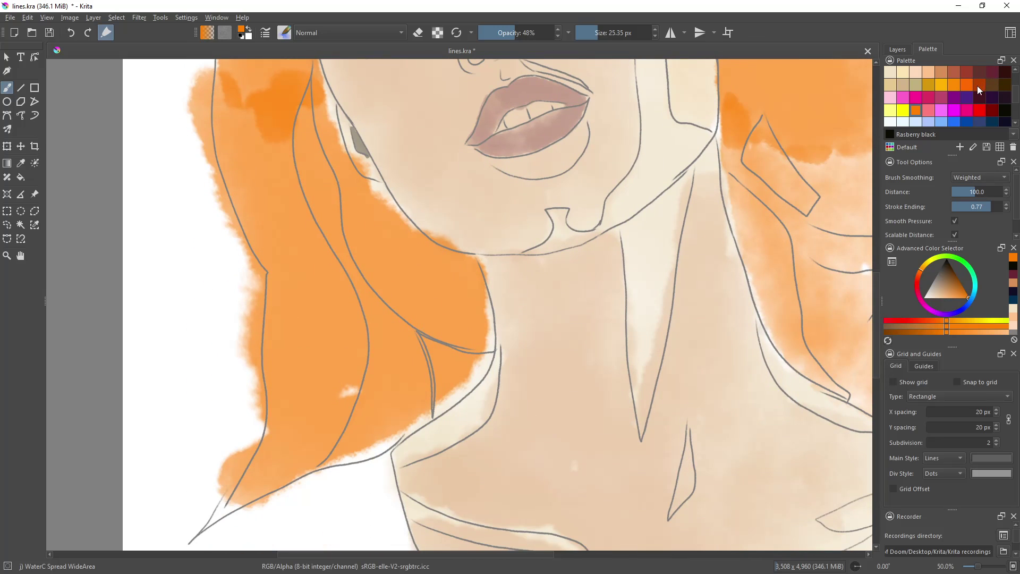
Step: Darken the hair wedge beside the neck and the hair band along the neck with Sienna
click(978, 83)
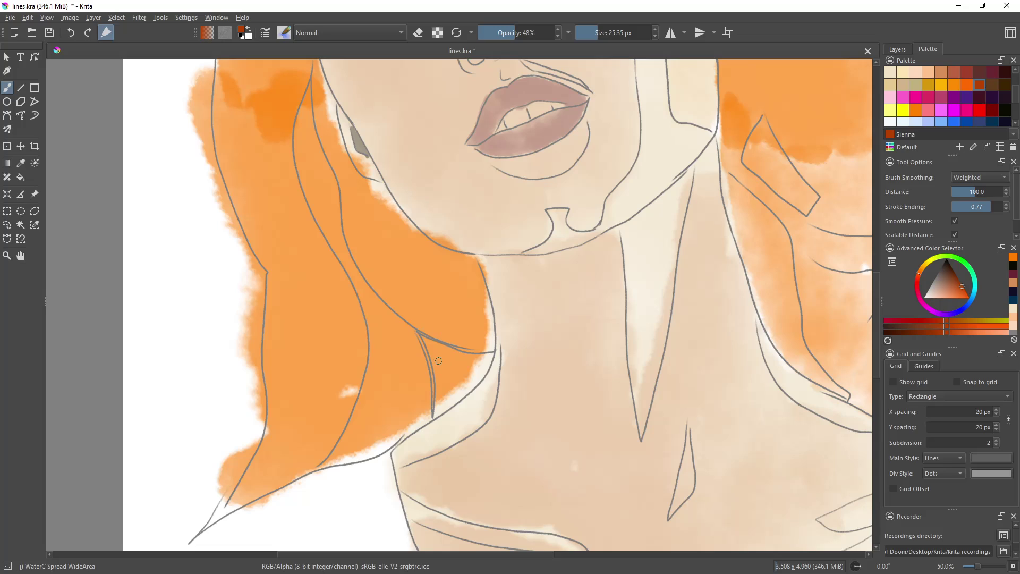
mouse_move(427, 344)
mouse_down()
mouse_move(476, 369)
mouse_move(458, 359)
mouse_move(437, 413)
mouse_up()
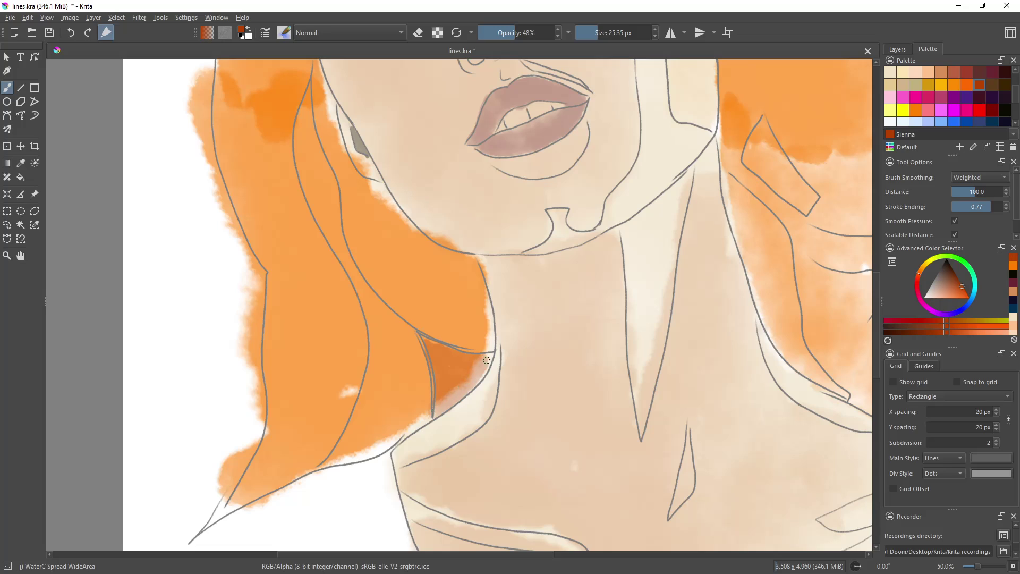
mouse_move(486, 360)
mouse_down()
mouse_move(448, 401)
mouse_move(481, 366)
mouse_move(470, 356)
mouse_up()
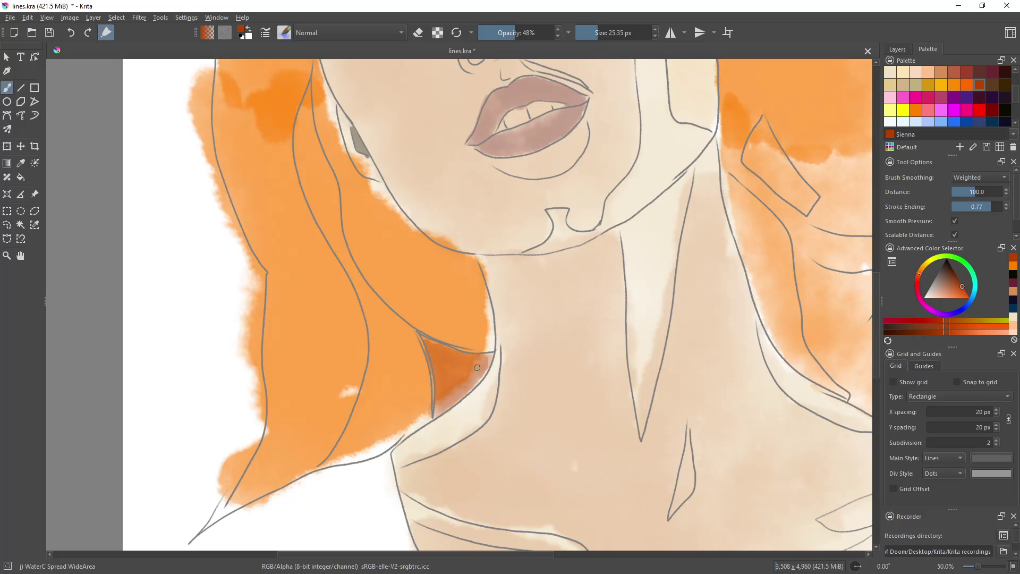
mouse_move(473, 378)
mouse_down()
mouse_move(491, 359)
mouse_move(431, 404)
mouse_up()
drag(498, 554, 588, 554)
mouse_move(462, 177)
mouse_down()
mouse_move(526, 276)
mouse_move(536, 337)
mouse_move(579, 393)
mouse_move(546, 372)
mouse_move(502, 290)
mouse_move(480, 213)
mouse_move(530, 351)
mouse_move(487, 213)
mouse_move(525, 323)
mouse_move(468, 184)
mouse_up()
drag(503, 220, 537, 345)
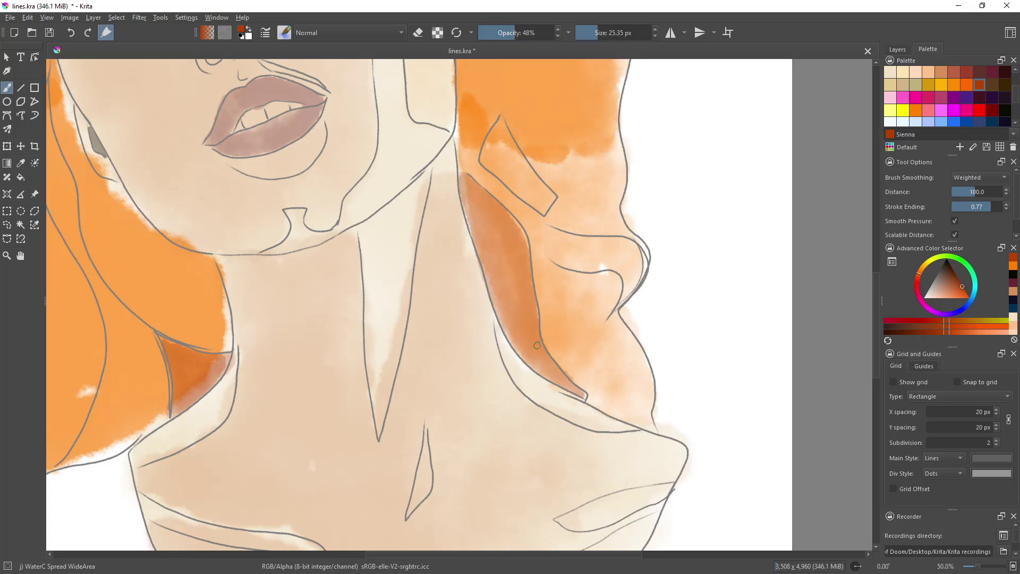
mouse_move(461, 187)
mouse_down()
mouse_move(517, 306)
mouse_move(475, 200)
mouse_move(512, 242)
mouse_move(526, 310)
mouse_move(568, 385)
mouse_move(510, 329)
mouse_move(527, 344)
mouse_up()
mouse_move(502, 126)
mouse_down()
mouse_move(486, 159)
mouse_move(505, 138)
mouse_move(513, 184)
mouse_move(507, 149)
mouse_move(542, 197)
mouse_move(523, 157)
mouse_move(546, 206)
mouse_up()
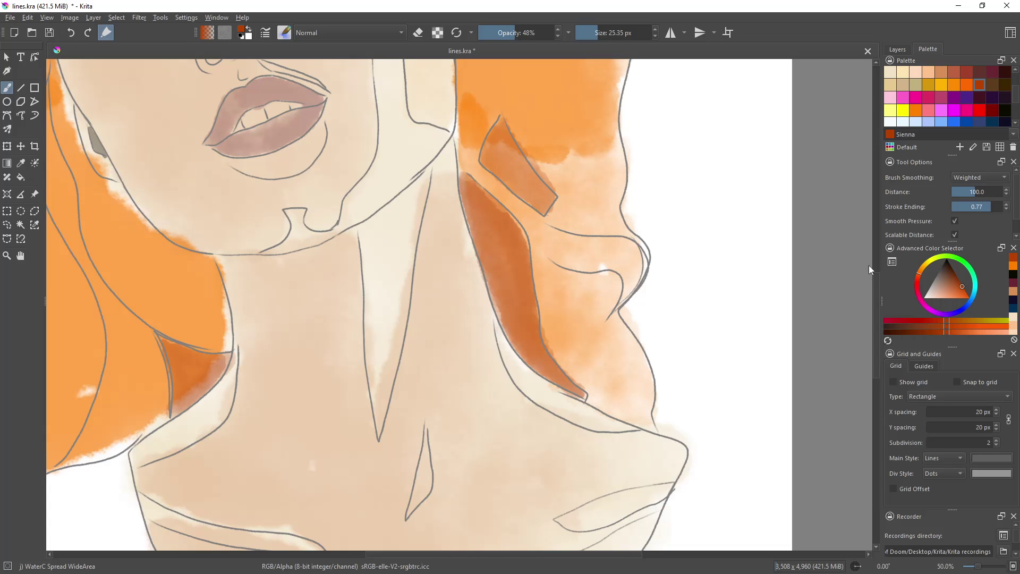
mouse_move(877, 307)
mouse_down()
mouse_move(875, 256)
mouse_move(874, 287)
mouse_up()
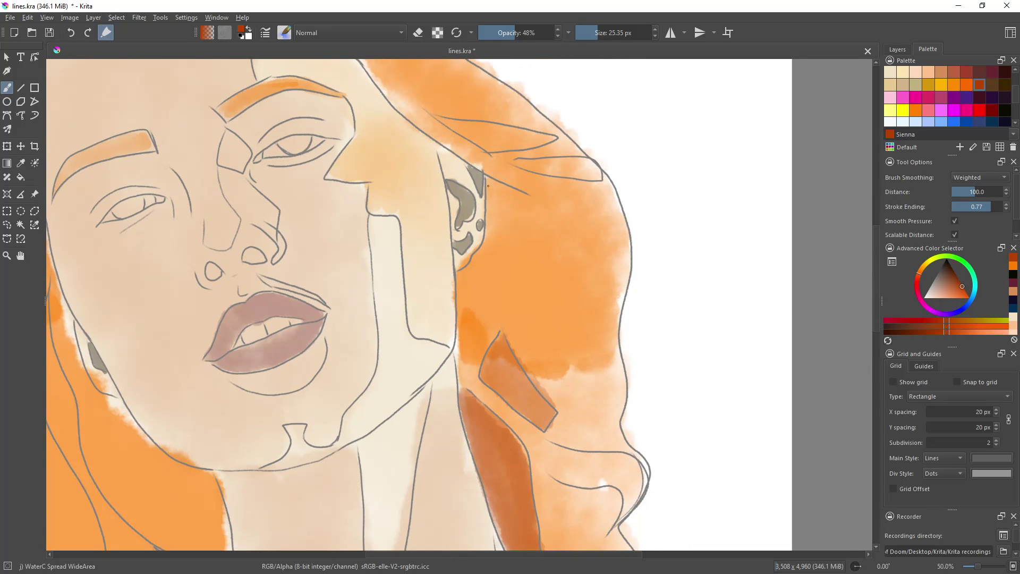
mouse_move(488, 185)
mouse_down()
mouse_move(508, 227)
mouse_move(473, 306)
mouse_up()
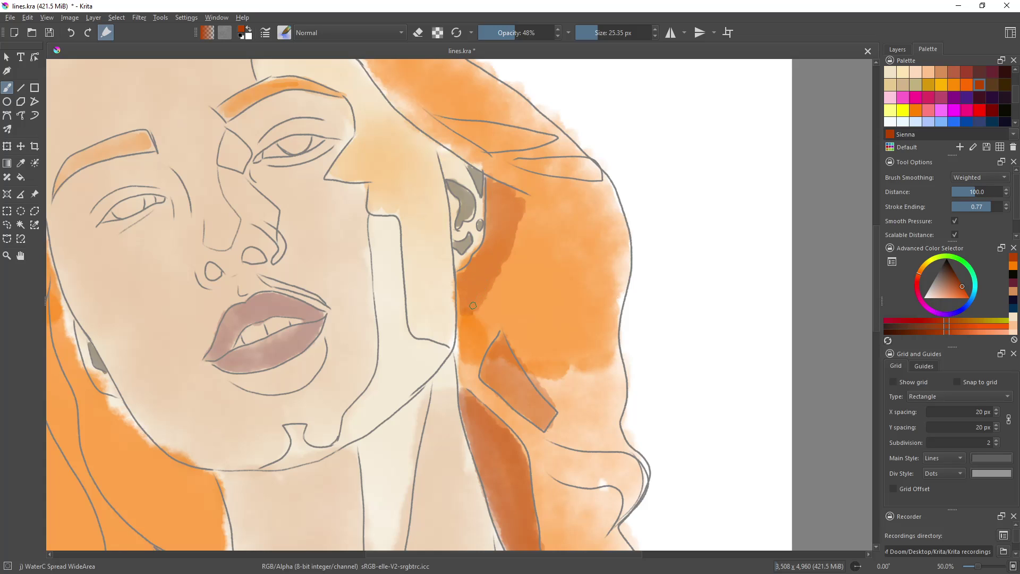
Step: Wash darker sienna over the hair beside the ear at 168.61 px, undoing the stray streak
click(629, 32)
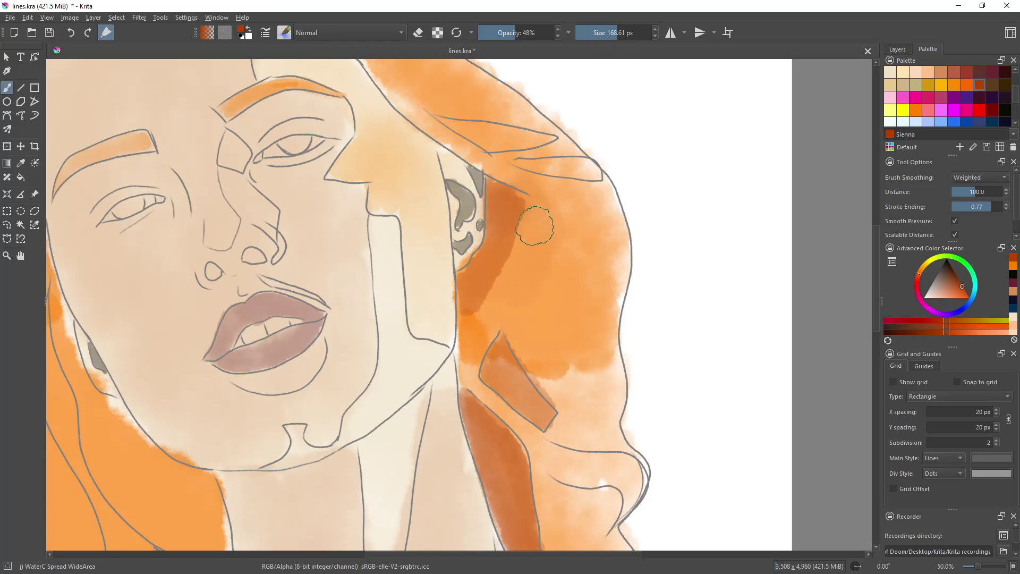
mouse_move(525, 223)
mouse_down()
mouse_move(496, 310)
mouse_move(531, 478)
mouse_up()
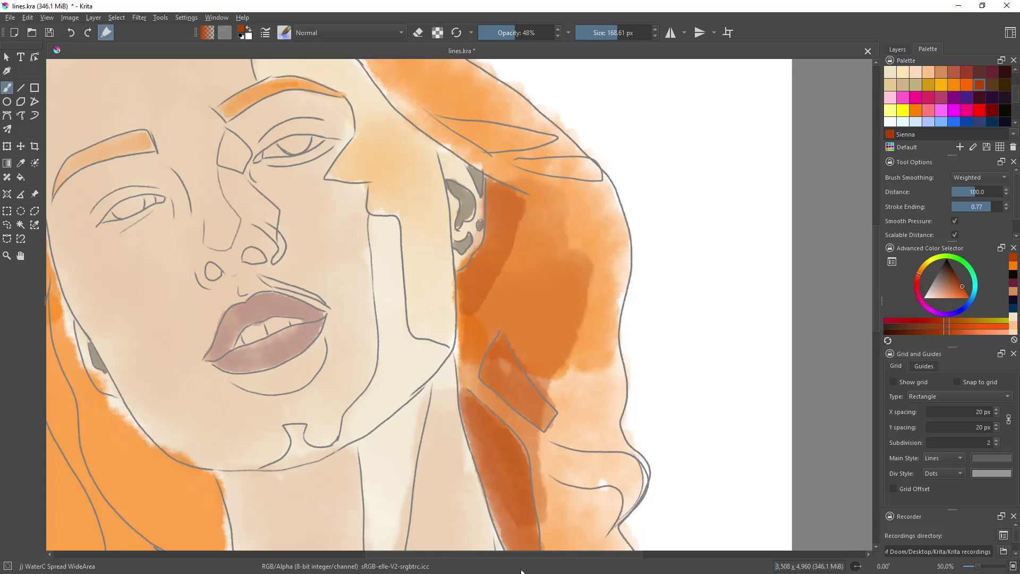
mouse_move(511, 249)
mouse_down()
mouse_move(528, 205)
mouse_move(505, 466)
mouse_up()
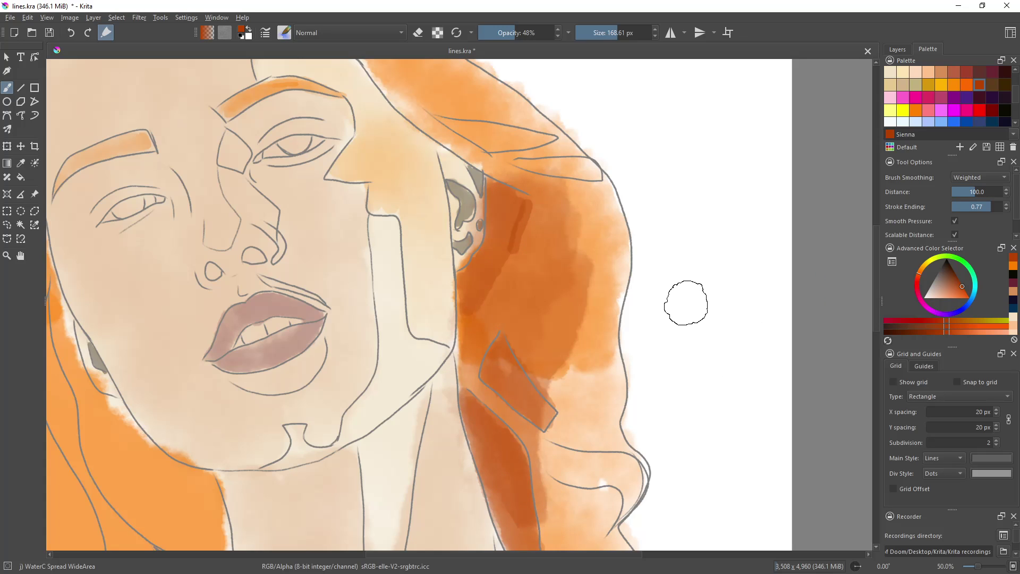
key(ctrl+shift+z)
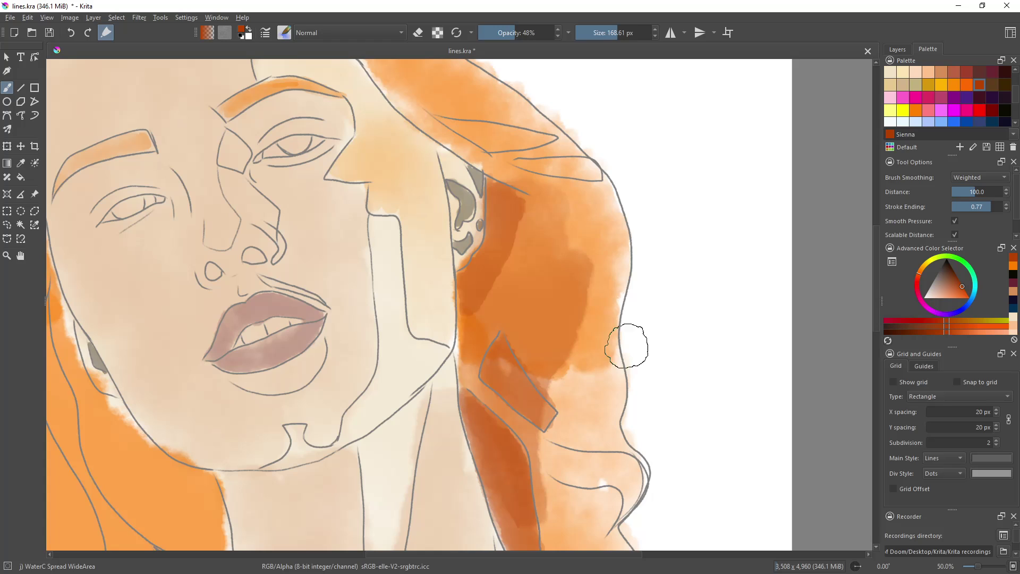
scroll(605, 295, down, 1)
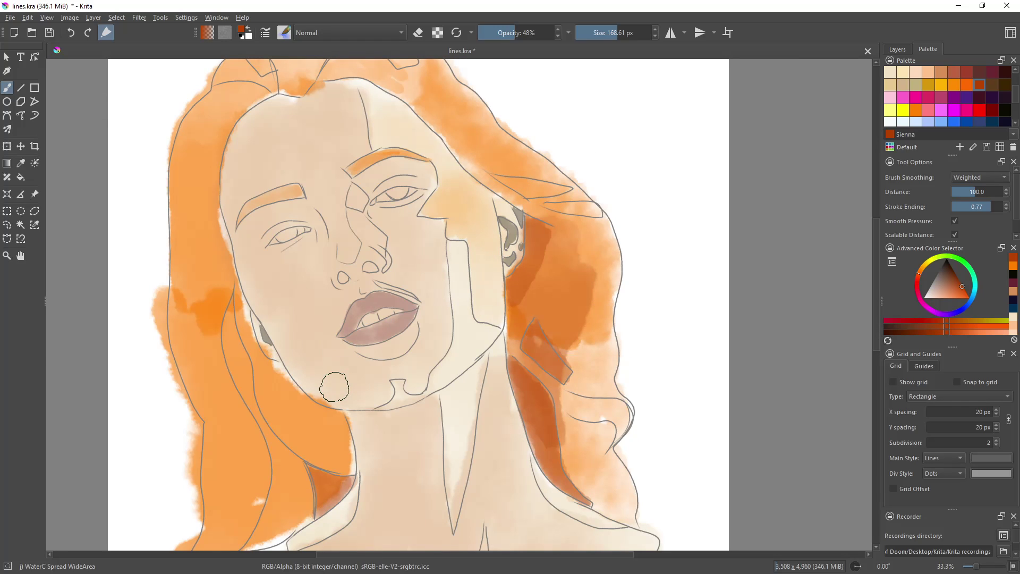
Step: Darken the left hair strands beside the chin with sienna at 102.86 px, undoing one bad streak
mouse_move(236, 305)
mouse_down()
mouse_move(286, 402)
mouse_move(313, 417)
mouse_move(236, 336)
mouse_move(242, 318)
mouse_move(274, 392)
mouse_move(280, 383)
mouse_up()
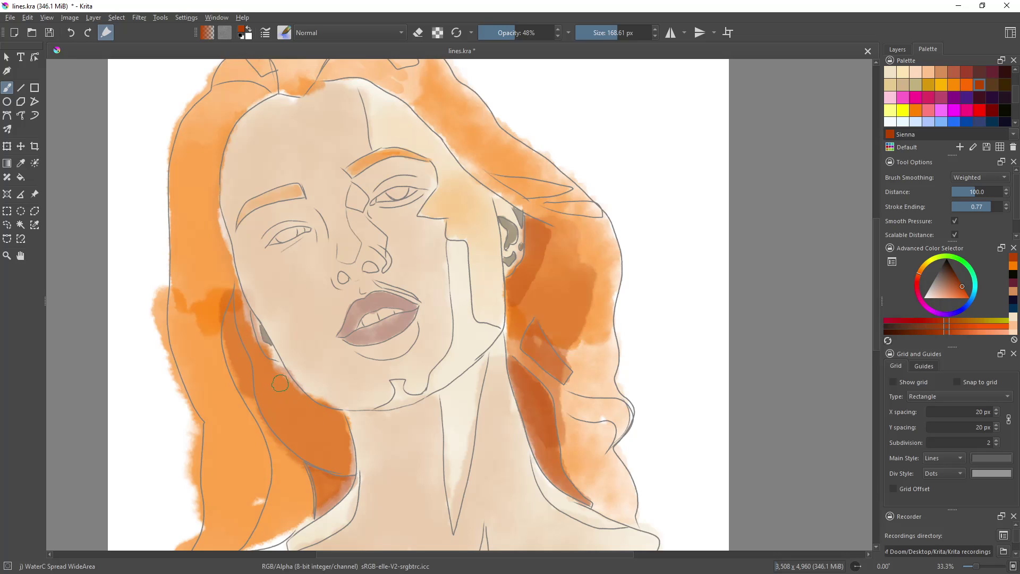
drag(348, 455, 348, 480)
click(611, 32)
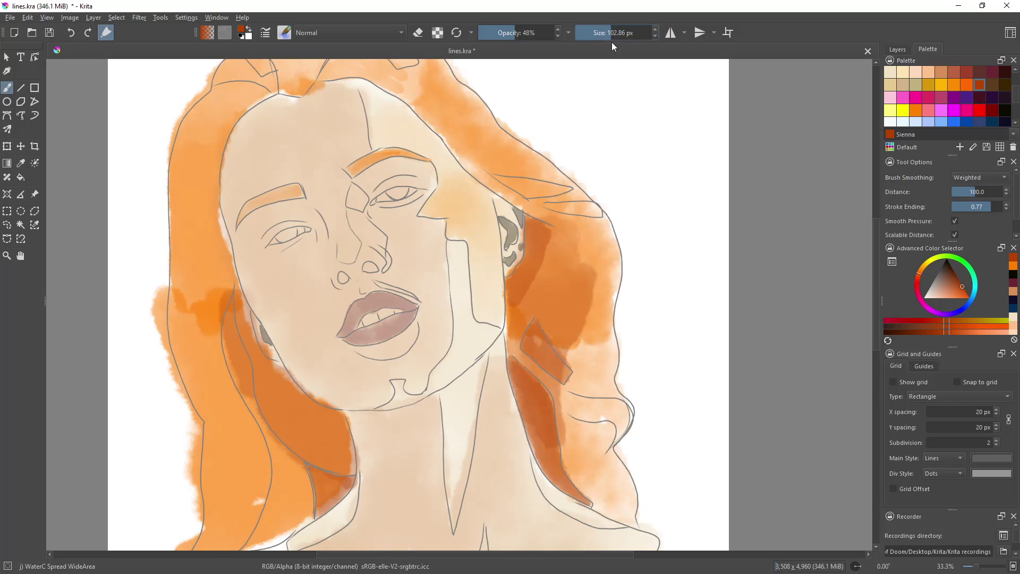
mouse_move(239, 297)
mouse_down()
mouse_move(254, 354)
mouse_move(297, 398)
mouse_move(331, 468)
mouse_up()
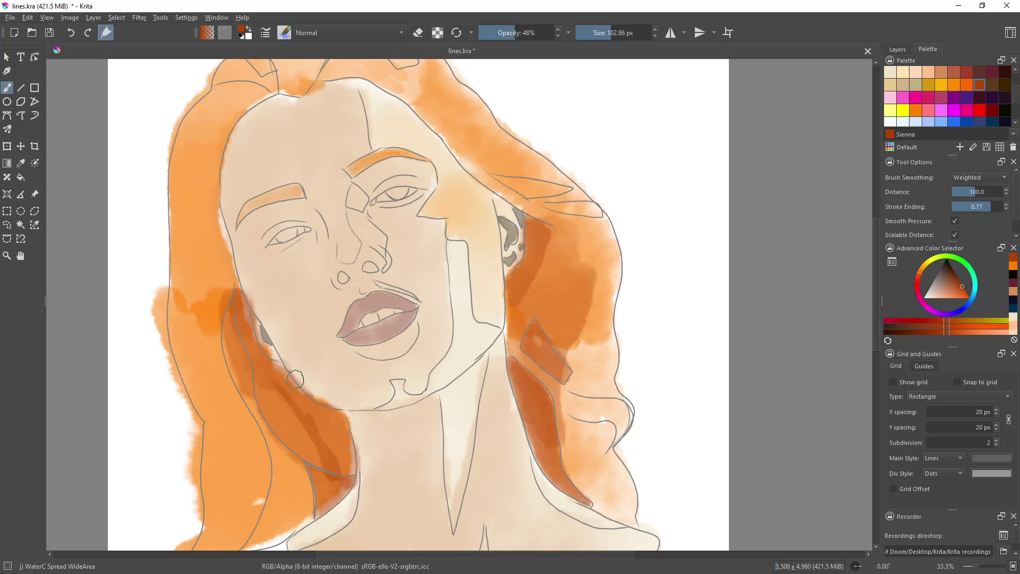
key(ctrl+z)
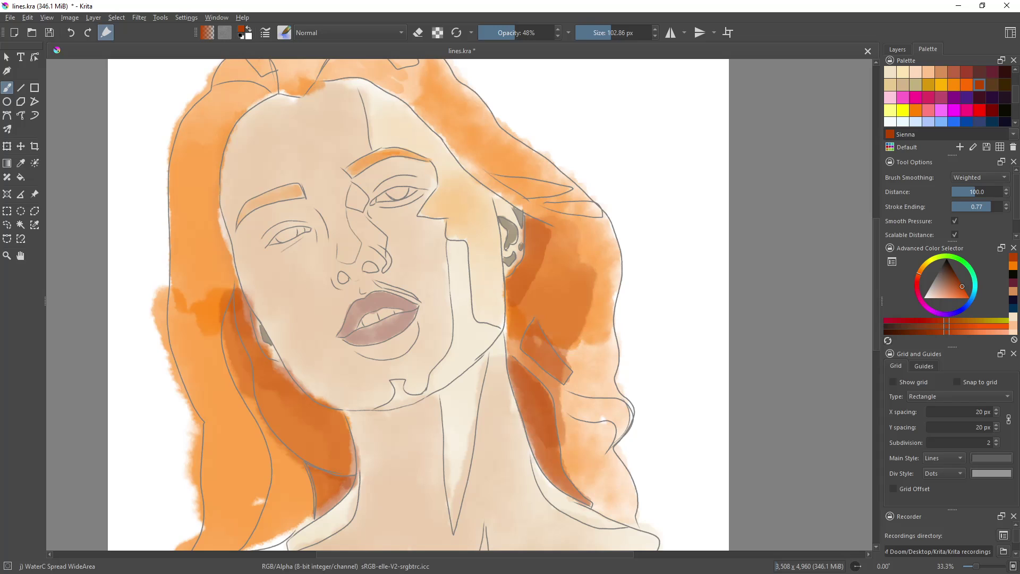
mouse_move(875, 242)
mouse_down()
mouse_move(868, 312)
mouse_move(871, 295)
mouse_up()
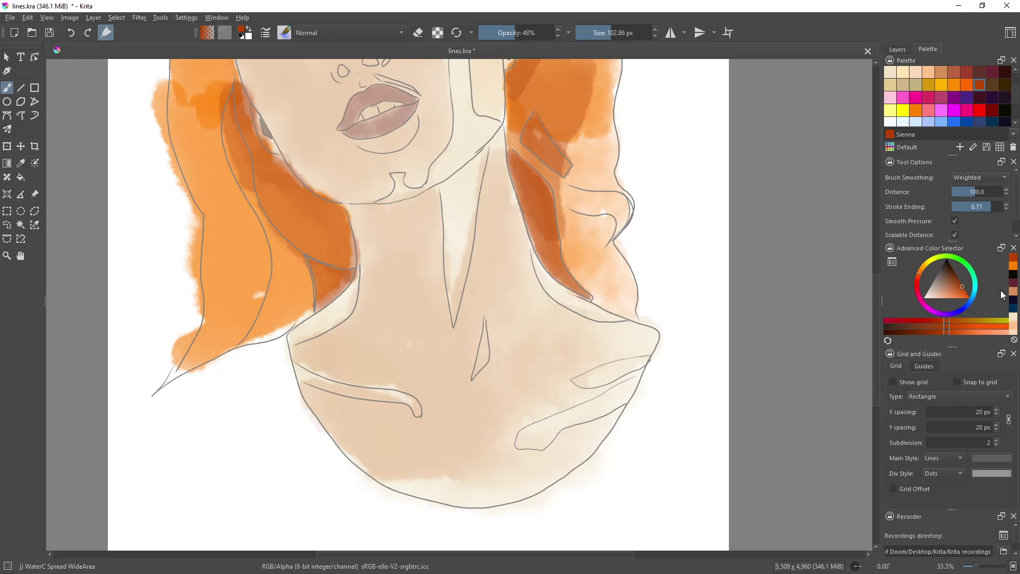
Step: Shade the neck triangle below the chin in dark blue at 48.09 px brush size
click(1013, 309)
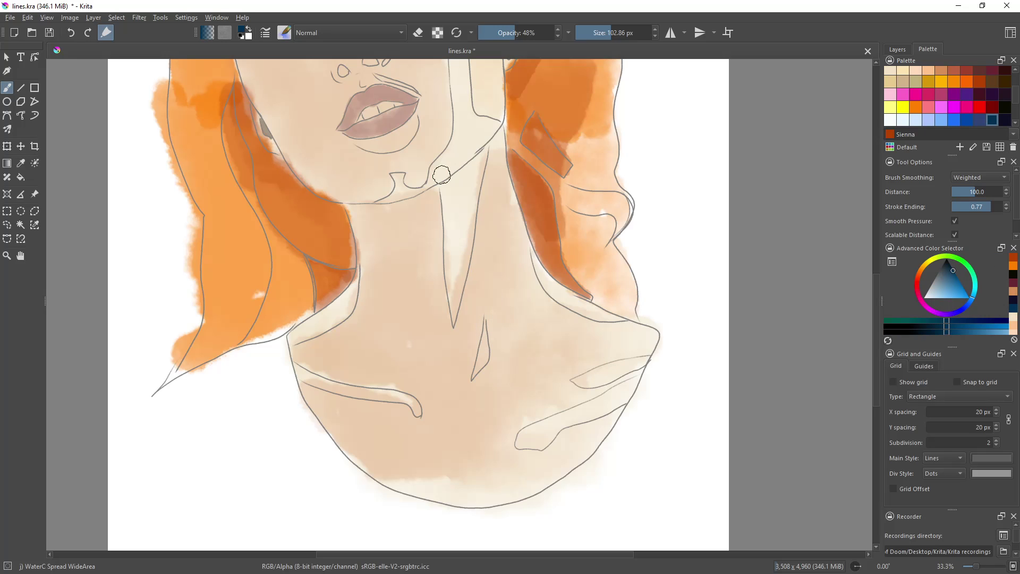
mouse_move(445, 185)
mouse_down()
mouse_move(478, 175)
mouse_move(453, 199)
mouse_move(482, 167)
mouse_move(449, 306)
mouse_up()
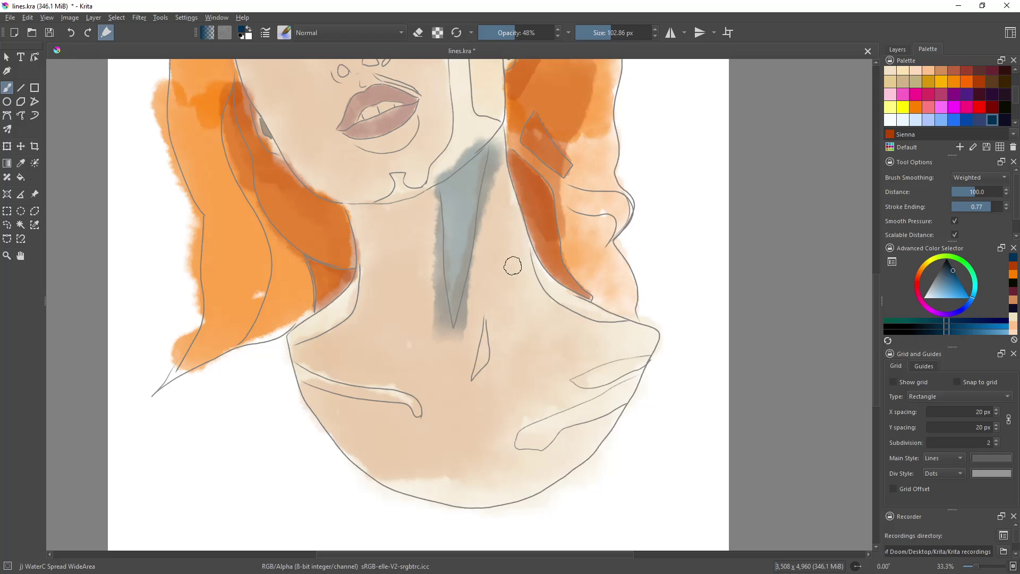
key(ctrl+z)
click(603, 33)
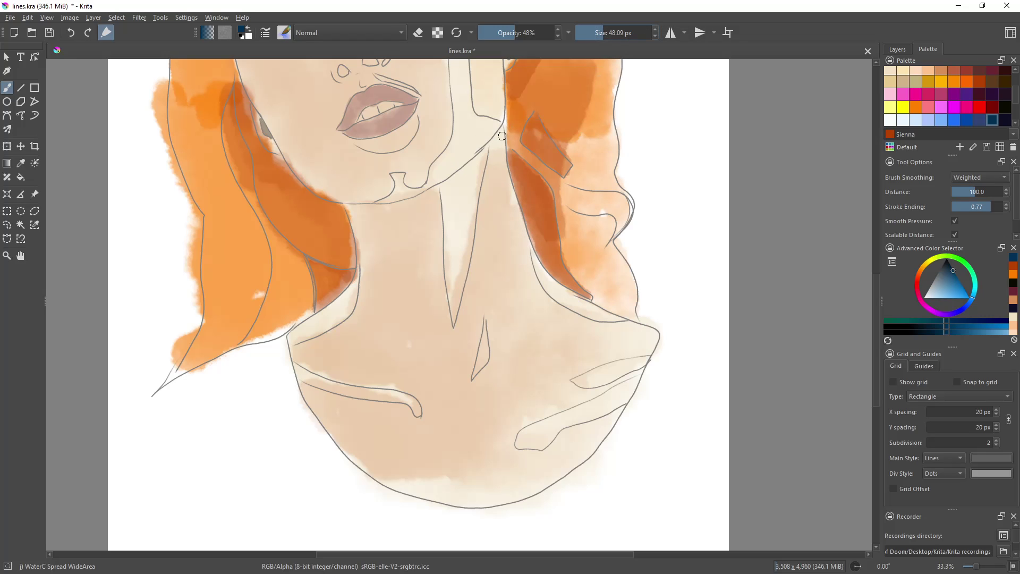
mouse_move(444, 185)
mouse_down()
mouse_move(483, 151)
mouse_move(449, 326)
mouse_up()
key(ctrl+z)
mouse_move(455, 192)
mouse_down()
mouse_move(485, 158)
mouse_move(451, 319)
mouse_move(460, 183)
mouse_move(447, 265)
mouse_move(444, 196)
mouse_move(446, 297)
mouse_up()
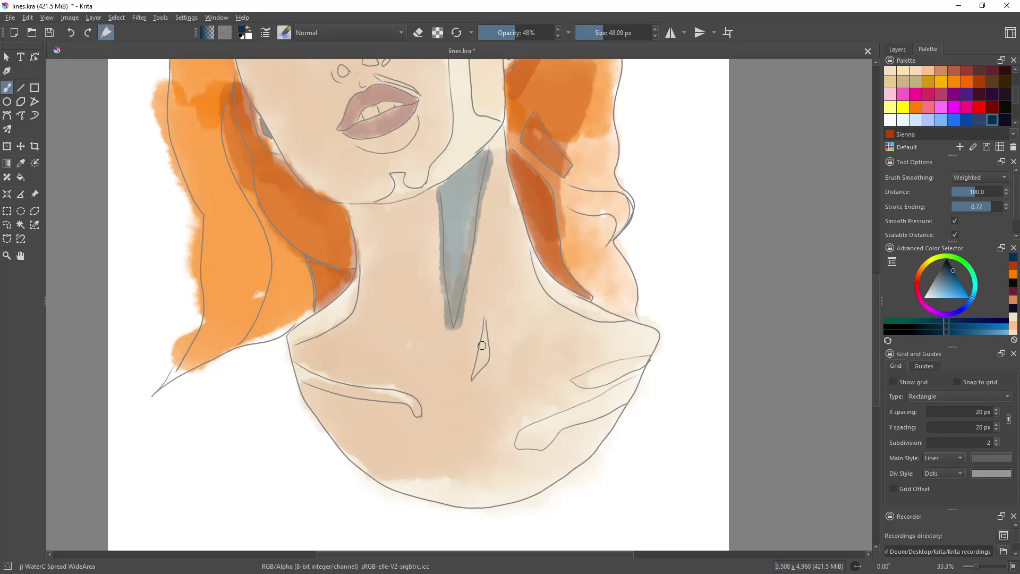
Step: Add gray-blue shadows to the small neck shape, both collar lines and the left neck edge
mouse_move(484, 329)
mouse_down()
mouse_move(476, 376)
mouse_move(486, 318)
mouse_up()
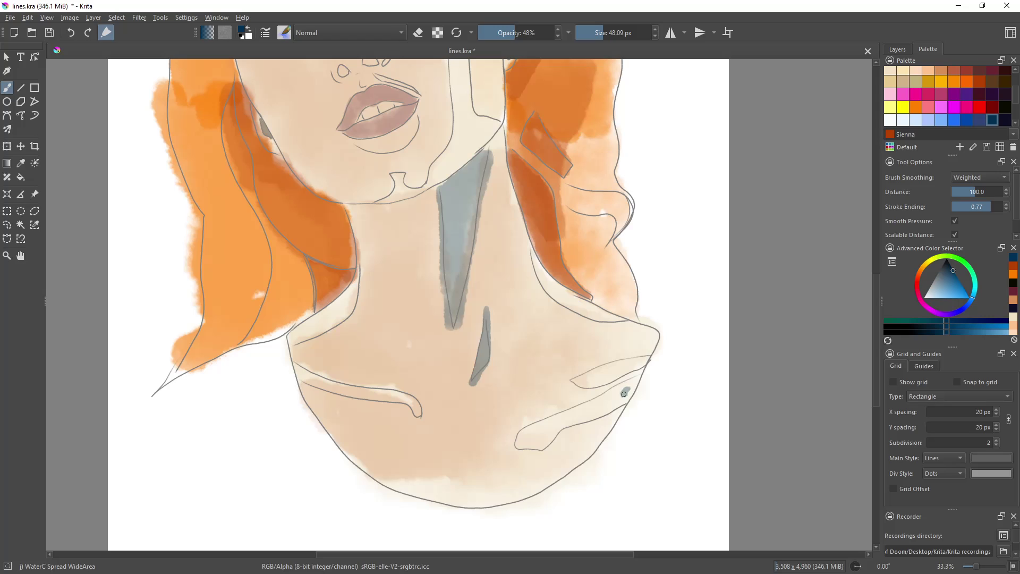
drag(635, 379, 569, 417)
mouse_move(550, 422)
mouse_down()
mouse_move(528, 444)
mouse_move(534, 424)
mouse_up()
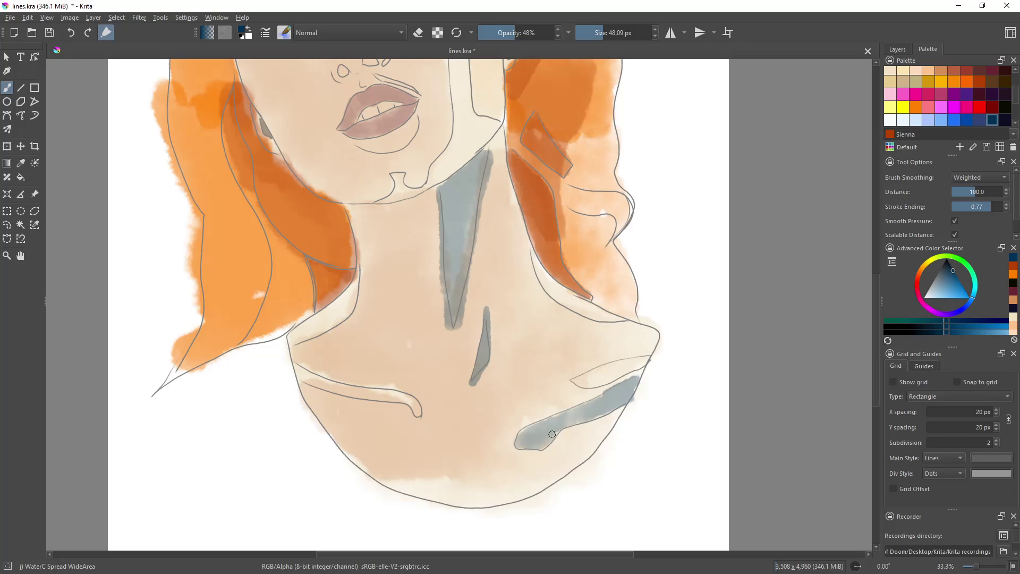
mouse_move(298, 368)
mouse_down()
mouse_move(411, 405)
mouse_move(420, 417)
mouse_up()
mouse_move(293, 343)
mouse_down()
mouse_move(348, 297)
mouse_move(361, 277)
mouse_move(297, 341)
mouse_move(340, 300)
mouse_move(359, 263)
mouse_up()
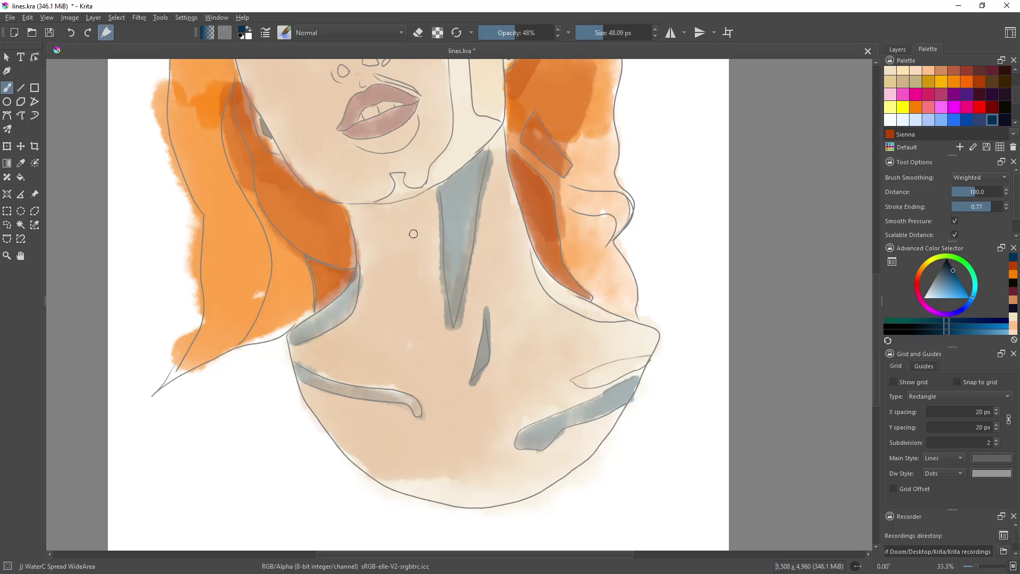
Step: Paint a gray-blue shadow down the right cheek and under the jaw
scroll(414, 234, down, 2)
scroll(413, 234, down, 2)
scroll(413, 234, up, 4)
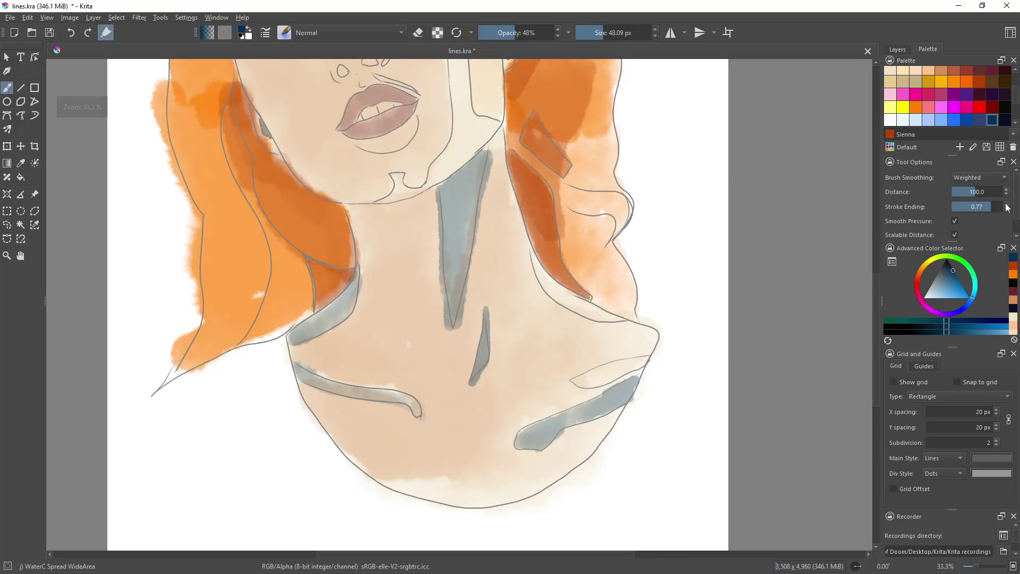
drag(878, 359, 861, 301)
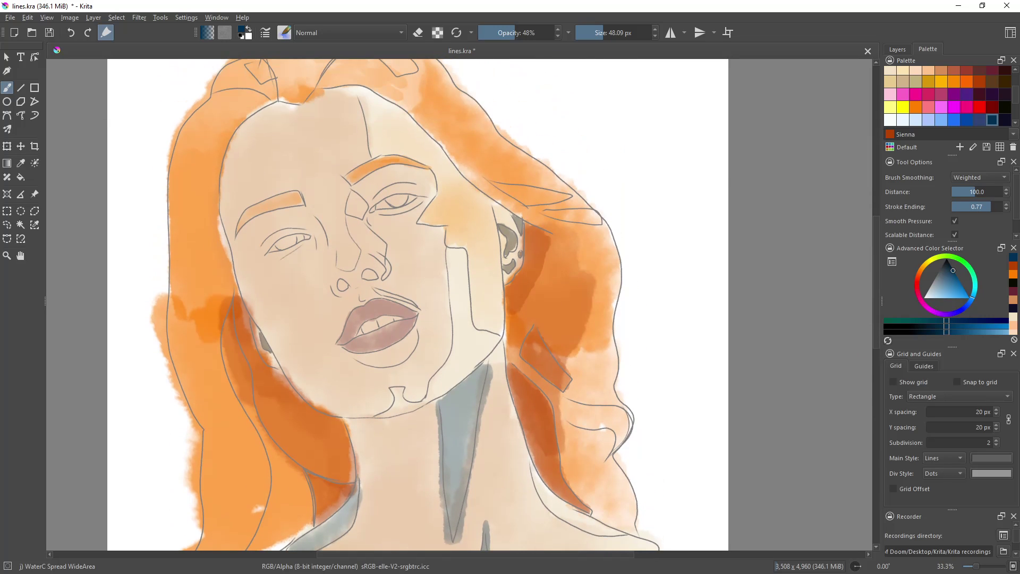
drag(453, 256, 453, 275)
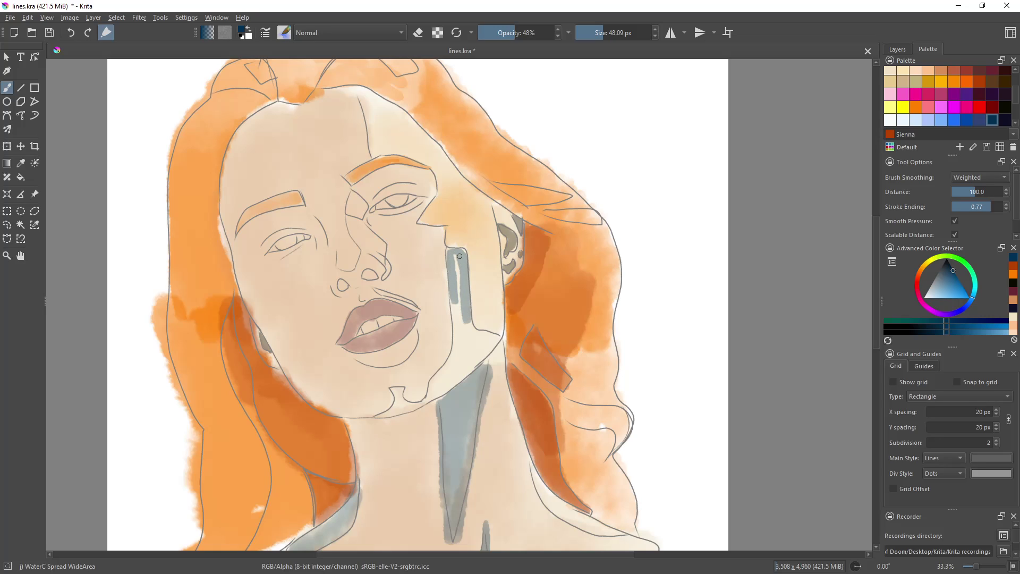
mouse_move(464, 257)
mouse_down()
mouse_move(456, 316)
mouse_move(488, 338)
mouse_move(466, 338)
mouse_move(430, 396)
mouse_move(405, 410)
mouse_move(393, 386)
mouse_move(384, 415)
mouse_up()
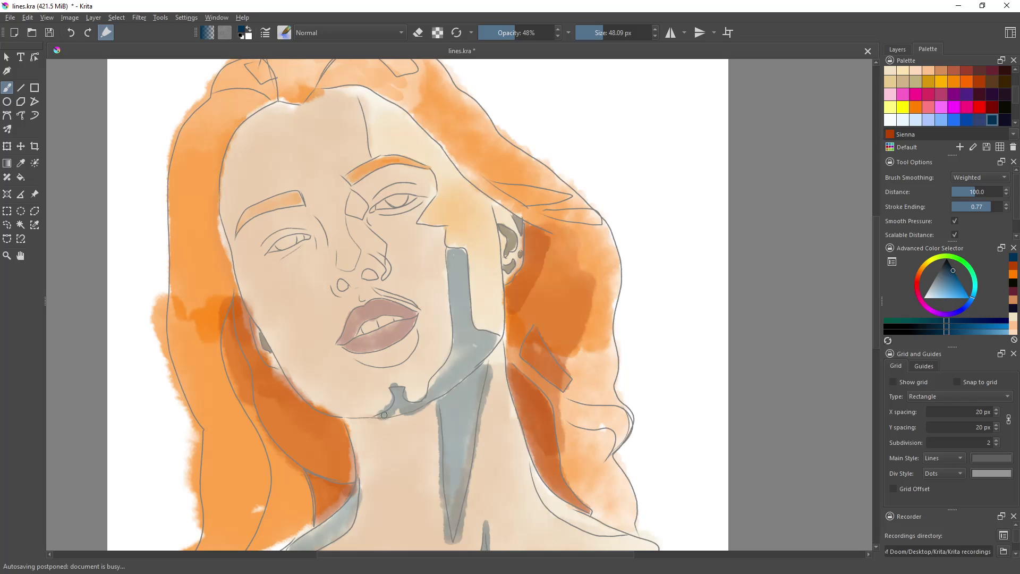
drag(437, 383, 479, 355)
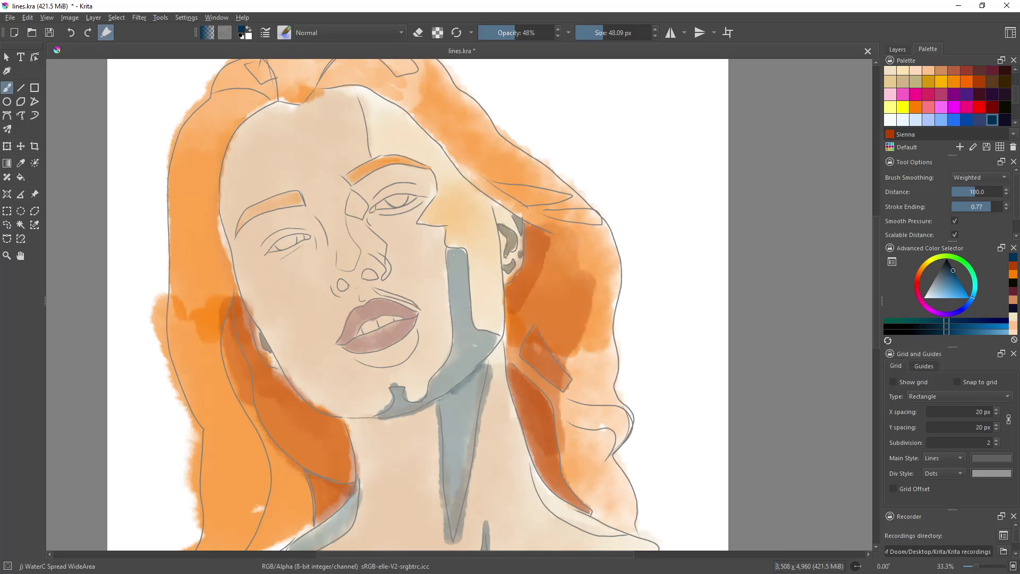
Step: Darken the insides of the right and left ears with dark grey
mouse_move(502, 229)
mouse_down()
mouse_move(509, 248)
mouse_move(521, 238)
mouse_up()
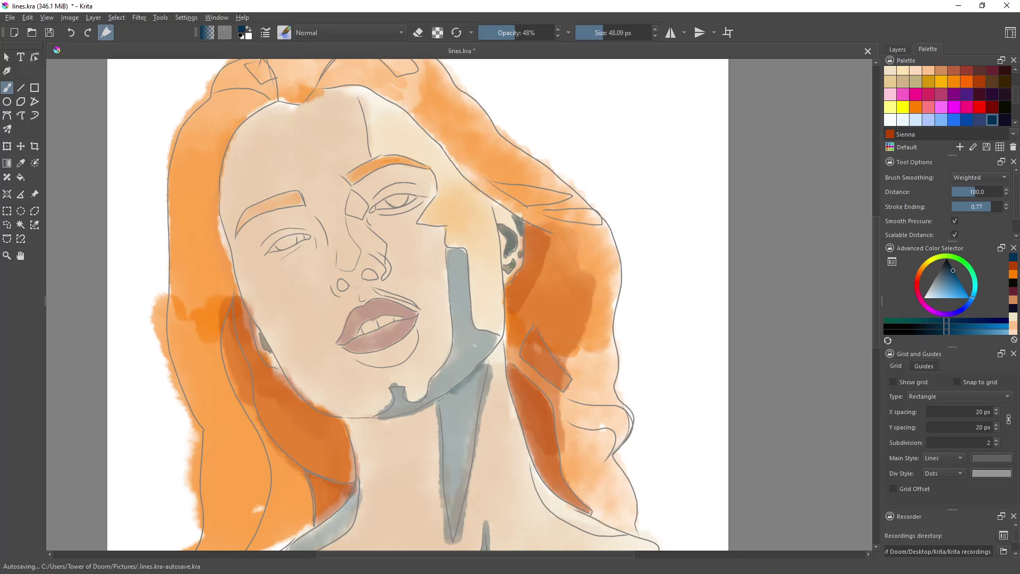
mouse_move(260, 334)
mouse_down()
mouse_move(266, 351)
mouse_move(271, 337)
mouse_up()
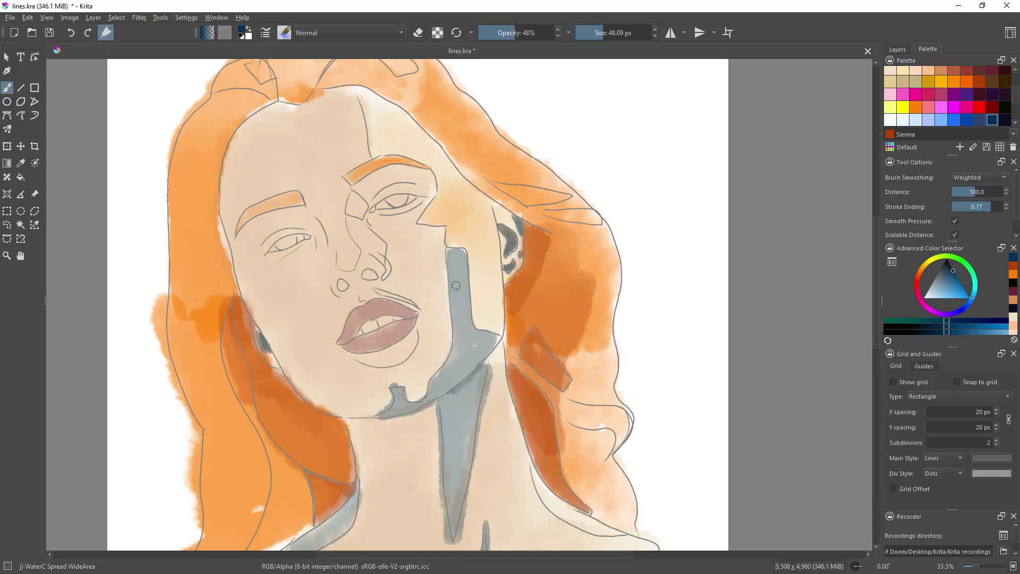
scroll(456, 285, down, 1)
scroll(441, 319, down, 1)
scroll(429, 355, up, 1)
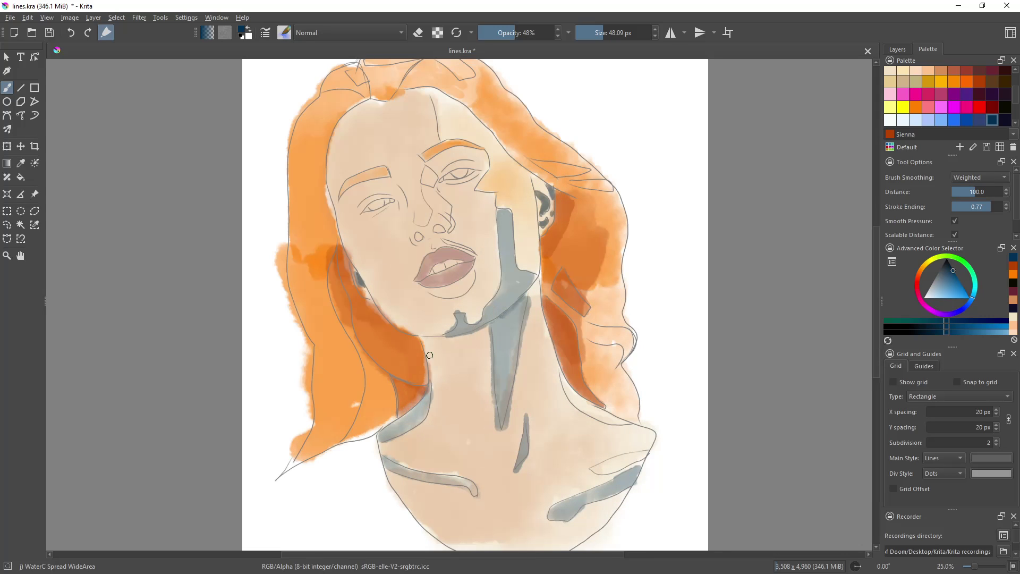
scroll(454, 159, up, 1)
Step: Shade the nose bridge in dark navy and lower the brush opacity to 27%
scroll(401, 174, up, 1)
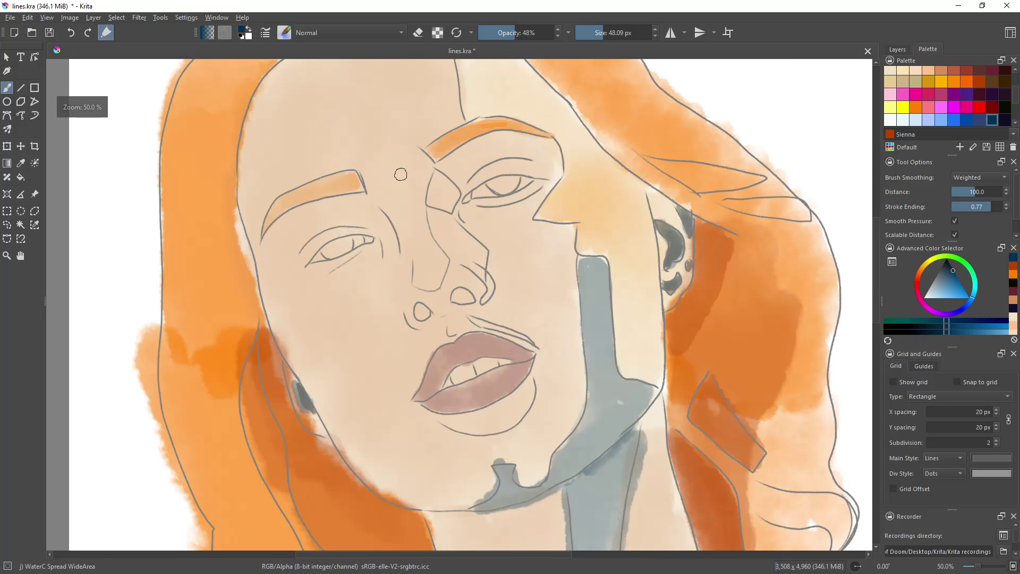
click(1012, 292)
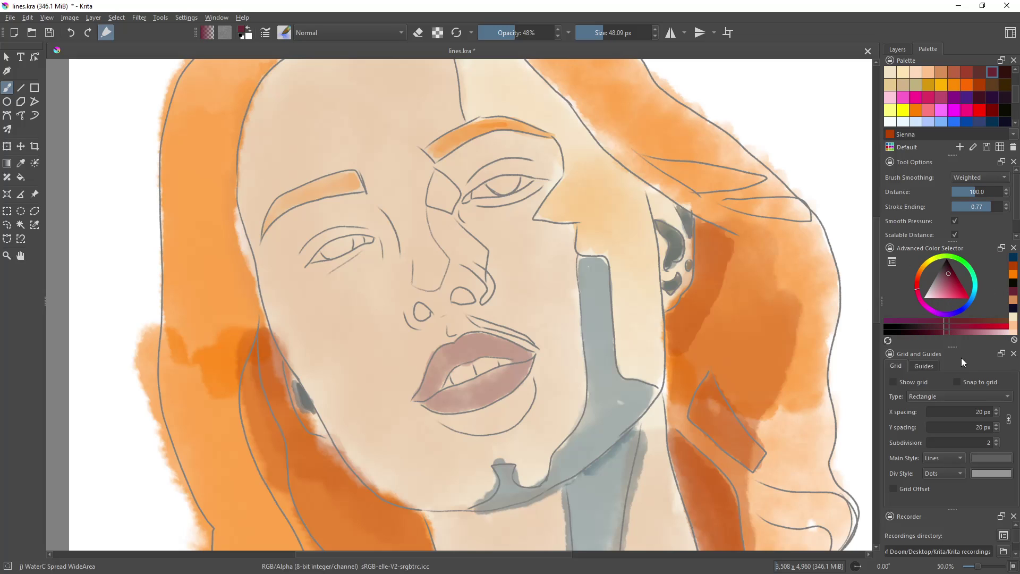
click(1013, 257)
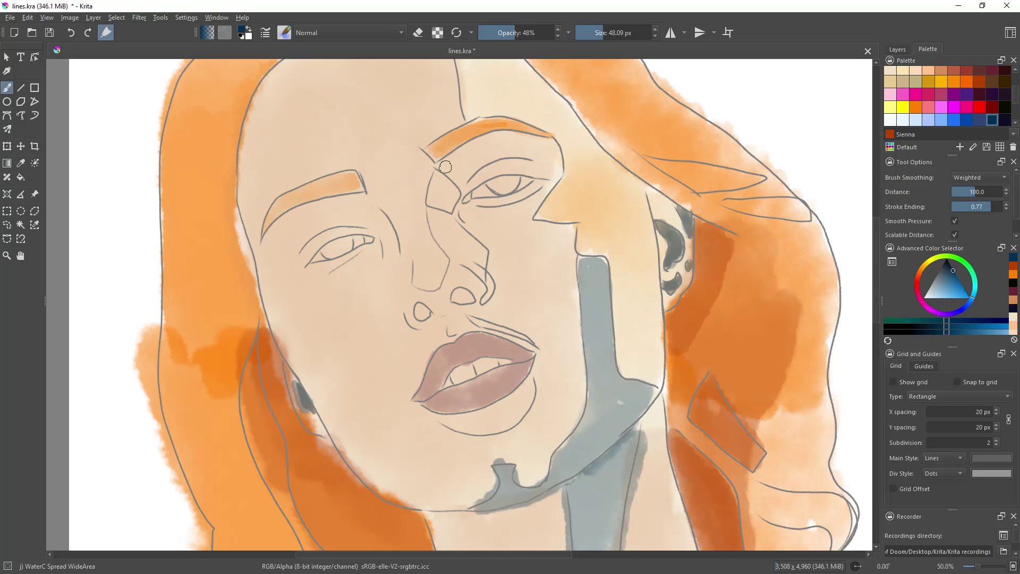
mouse_move(440, 173)
mouse_down()
mouse_move(436, 181)
mouse_move(435, 172)
mouse_up()
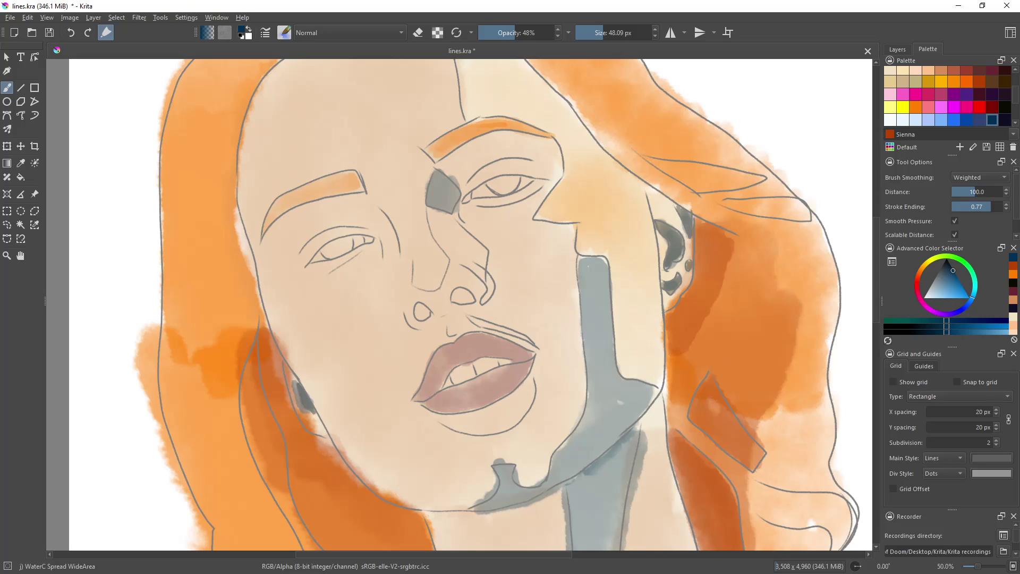
drag(428, 209, 445, 251)
drag(430, 210, 434, 226)
key(ctrl+z)
mouse_move(381, 215)
mouse_down()
mouse_move(393, 248)
mouse_move(384, 218)
mouse_move(392, 319)
mouse_up()
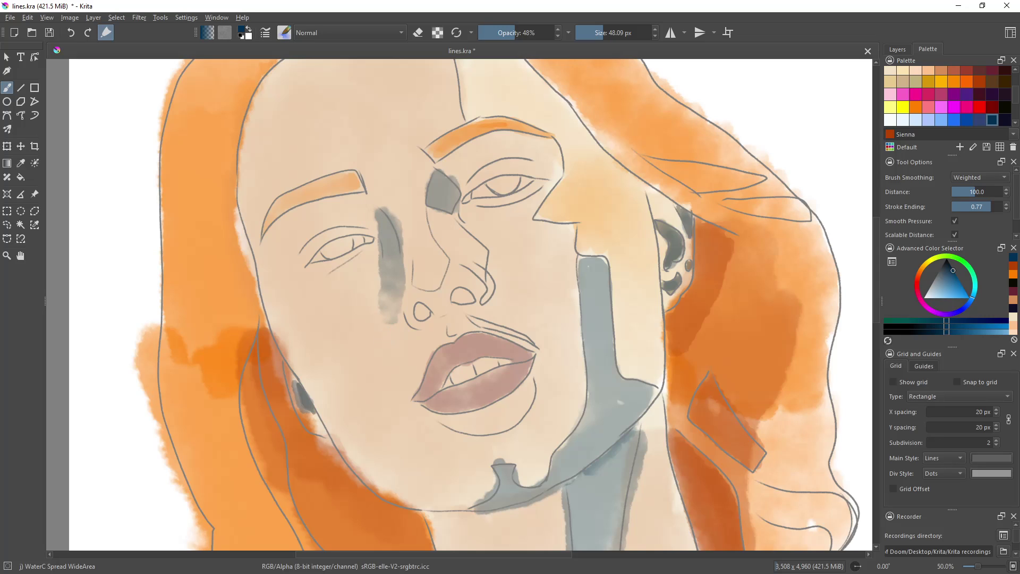
key(ctrl+z)
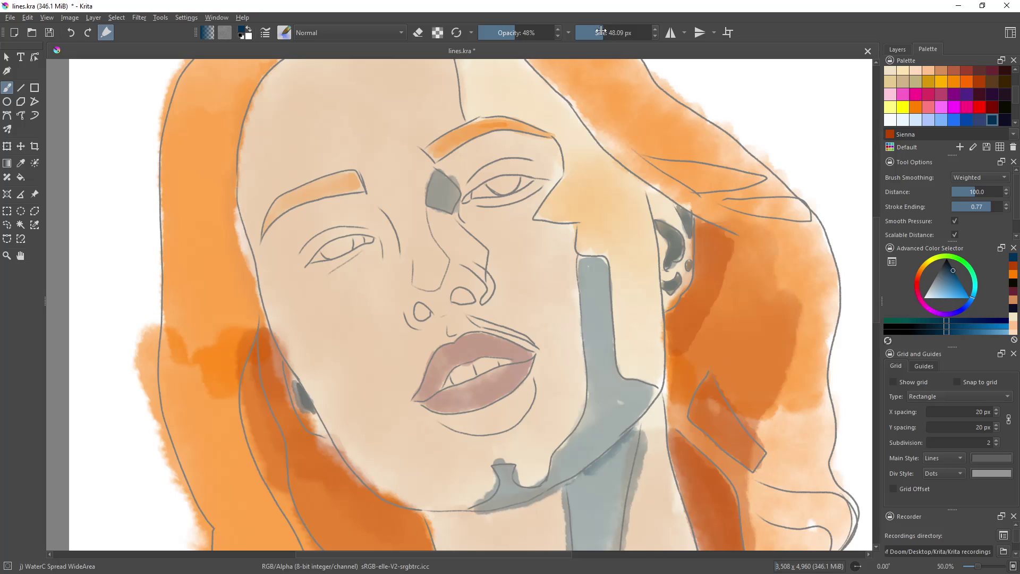
click(498, 32)
mouse_move(374, 213)
mouse_down()
mouse_move(392, 252)
mouse_move(390, 318)
mouse_up()
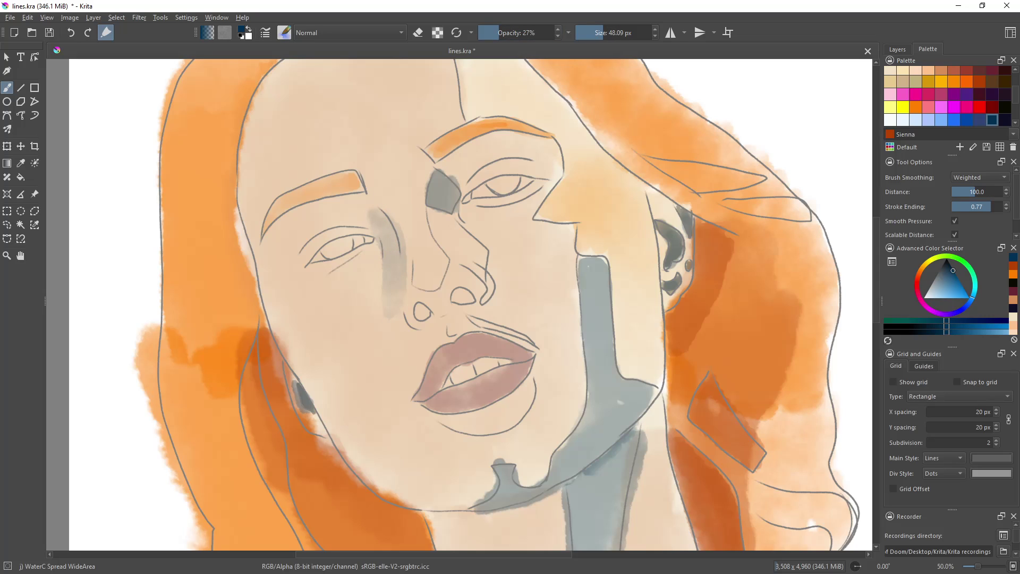
key(ctrl+z)
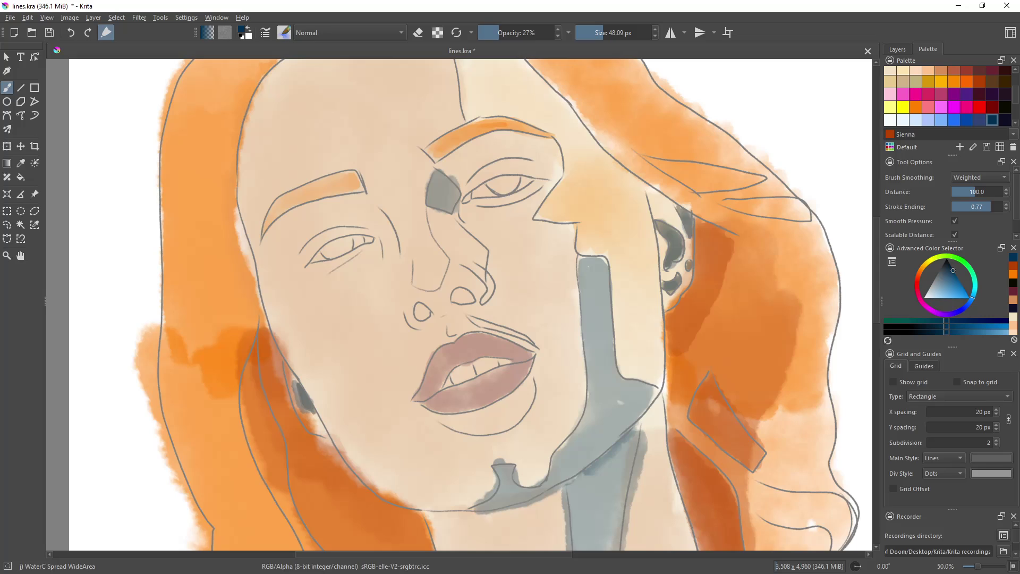
Step: Add faint grey shadows to the eyelids, right nostril wing, upper-lip crease and lower-lip contour
drag(353, 226, 321, 234)
drag(463, 182, 565, 158)
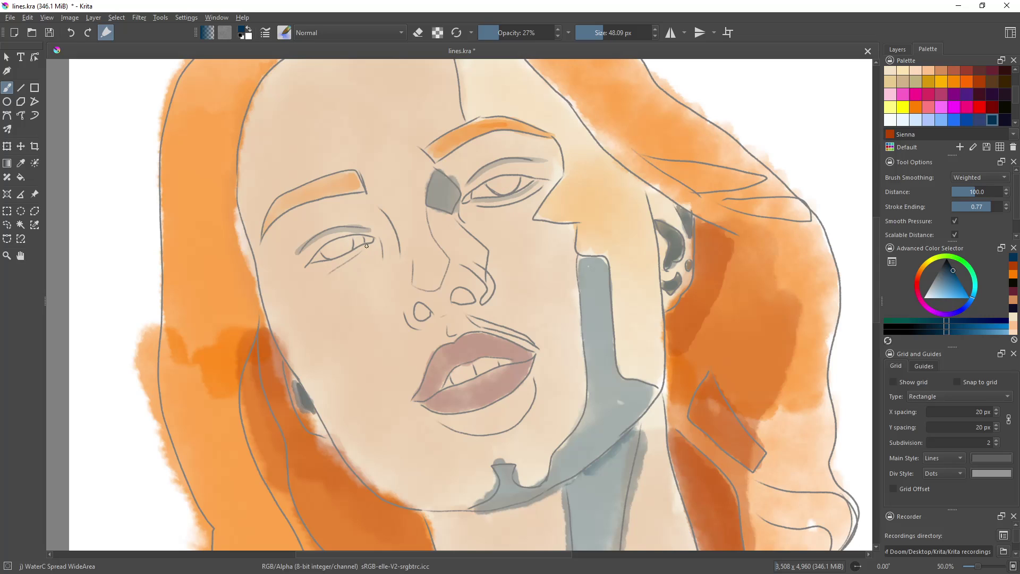
drag(355, 255, 309, 266)
mouse_move(489, 282)
mouse_down()
mouse_move(482, 305)
mouse_move(462, 297)
mouse_up()
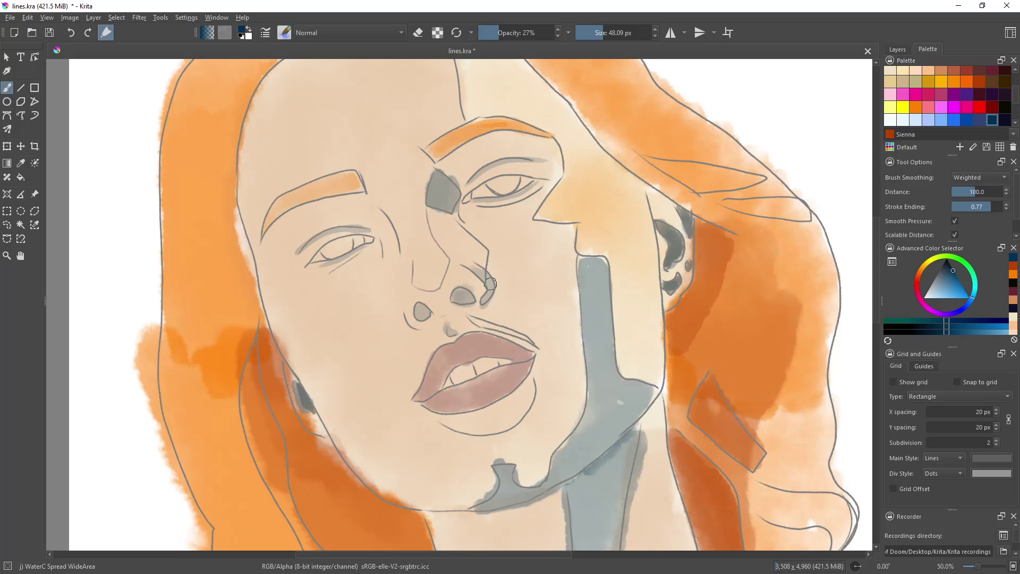
drag(470, 319, 539, 347)
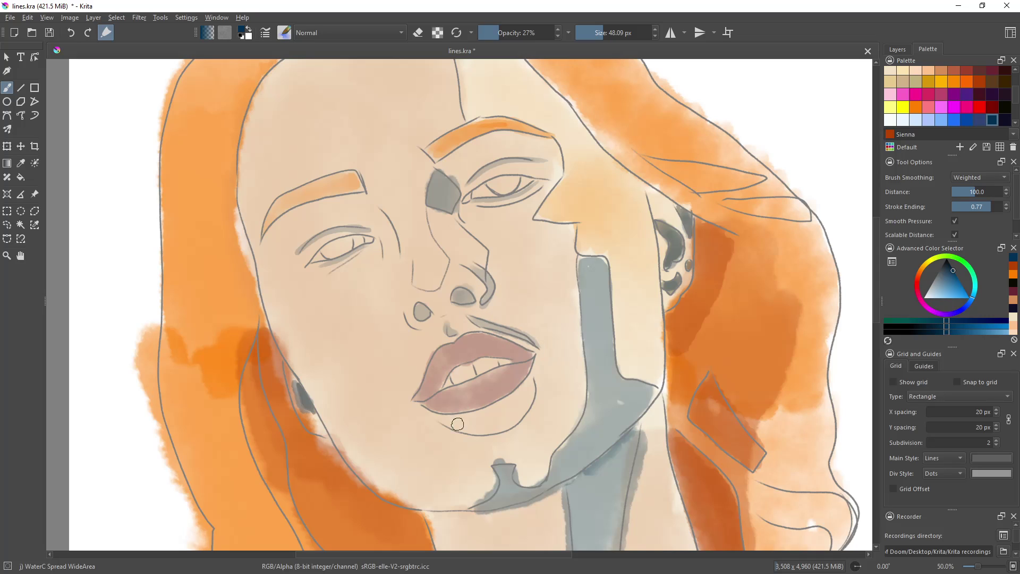
mouse_move(444, 419)
mouse_down()
mouse_move(501, 406)
mouse_move(457, 420)
mouse_move(502, 407)
mouse_move(529, 383)
mouse_move(518, 417)
mouse_move(458, 431)
mouse_move(504, 417)
mouse_move(473, 426)
mouse_up()
Step: Extend the grey shading beneath the lower lip up toward its right corner
mouse_move(522, 394)
mouse_down()
mouse_move(440, 421)
mouse_move(538, 366)
mouse_up()
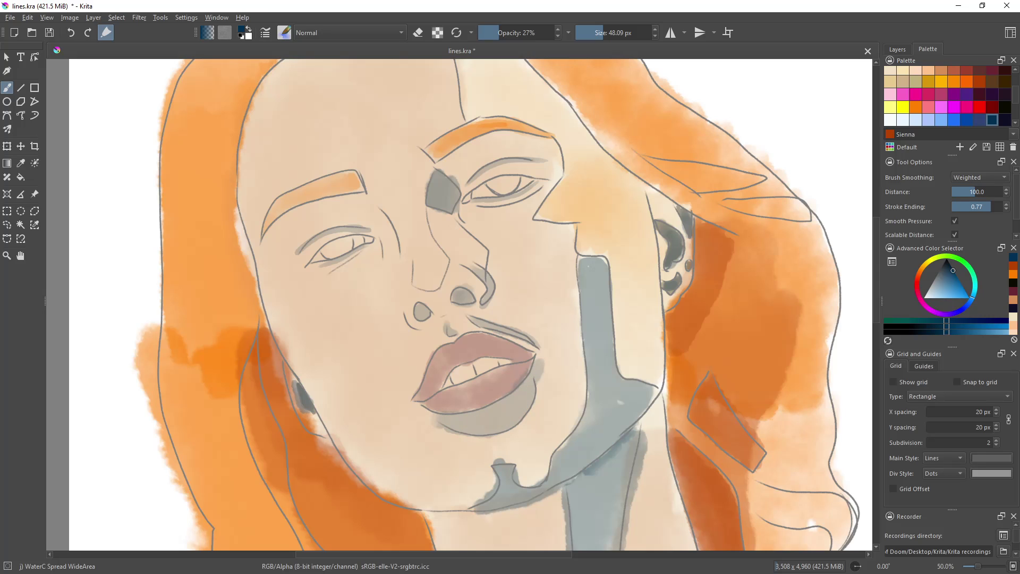
scroll(520, 336, down, 4)
scroll(525, 332, up, 2)
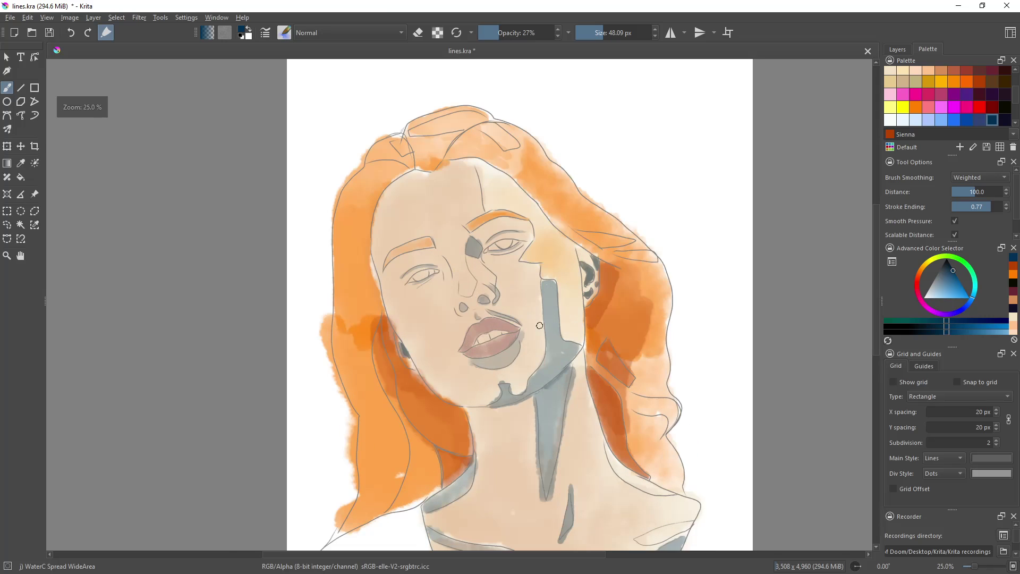
scroll(566, 397, down, 1)
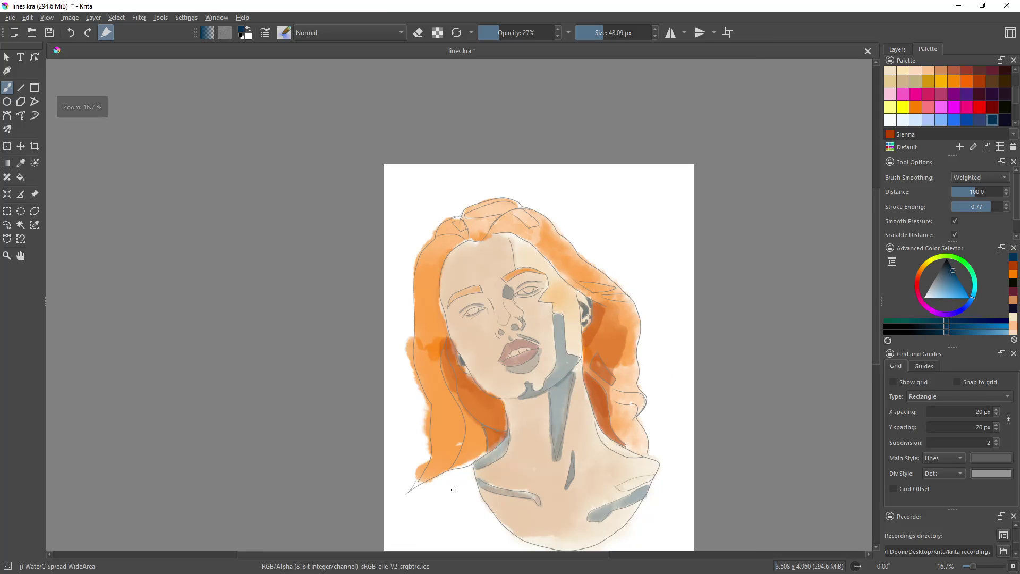
scroll(403, 553, right, 1)
scroll(403, 553, right, 1)
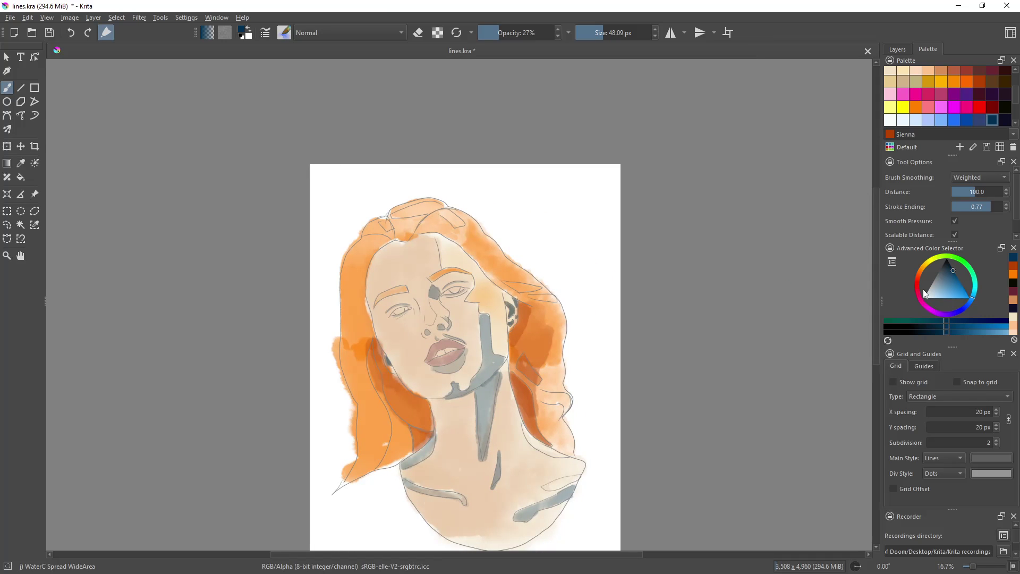
scroll(875, 232, down, 2)
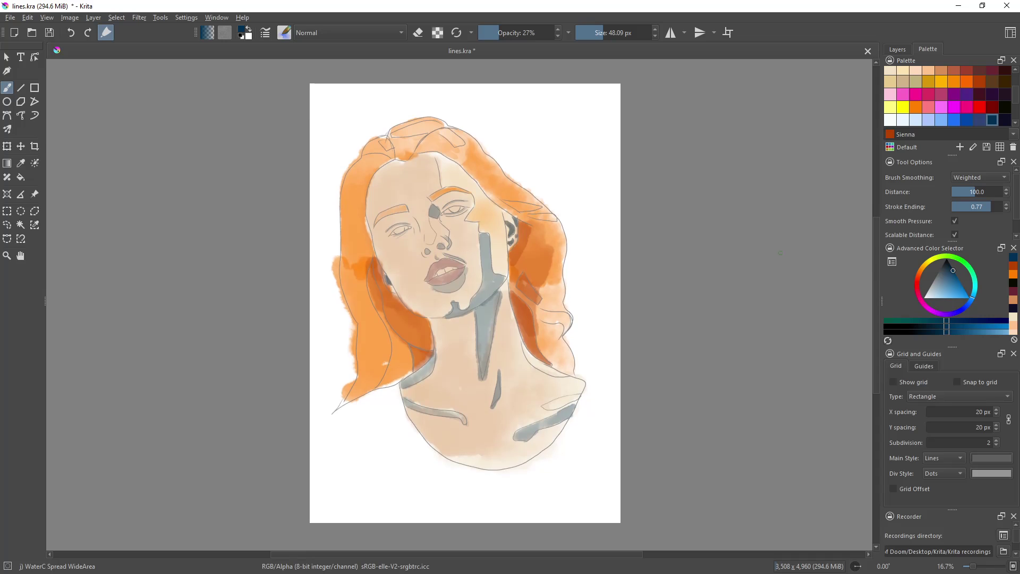
scroll(541, 261, up, 1)
scroll(394, 158, up, 1)
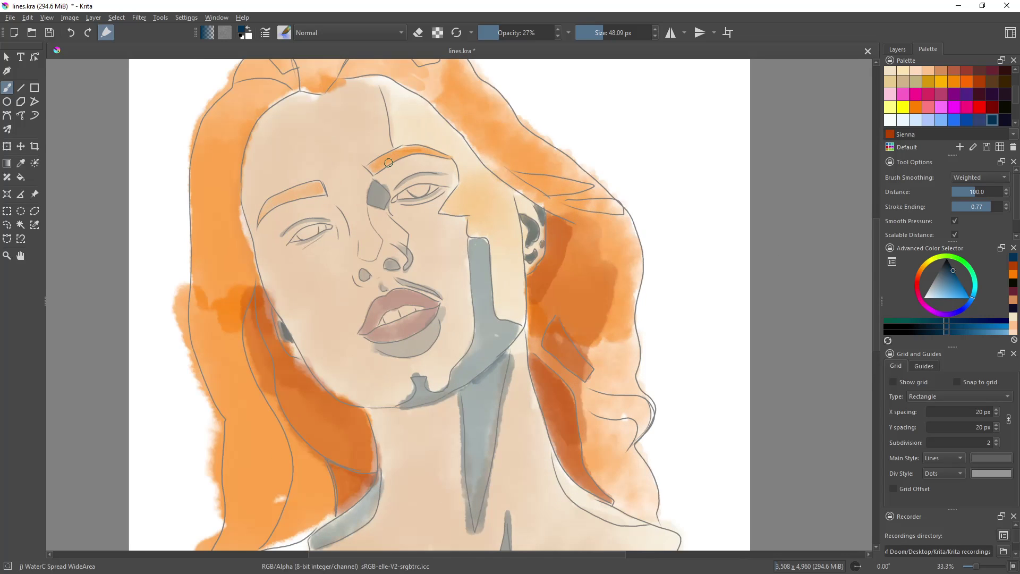
scroll(393, 162, up, 1)
scroll(390, 172, up, 1)
scroll(391, 172, up, 1)
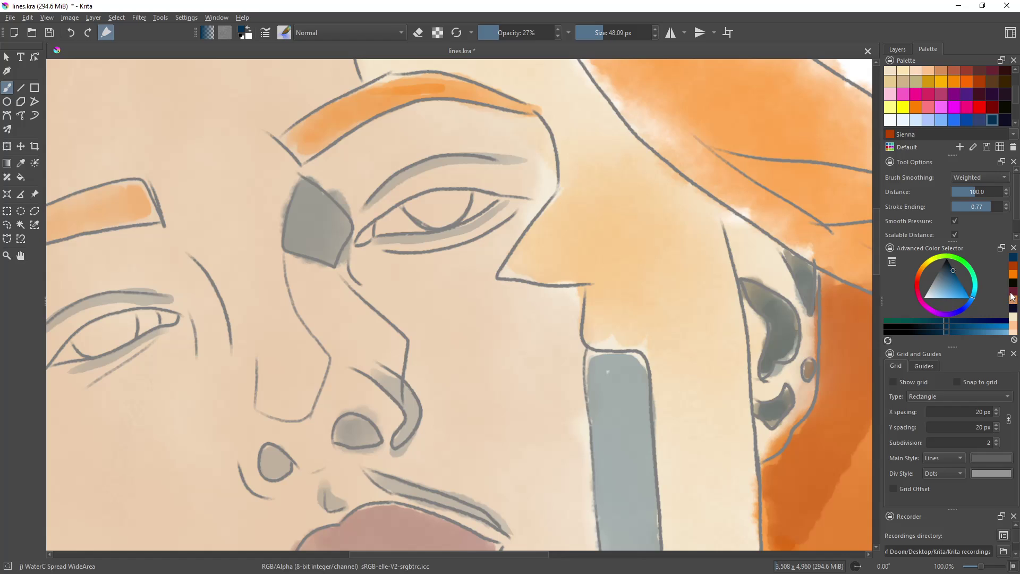
scroll(955, 119, down, 1)
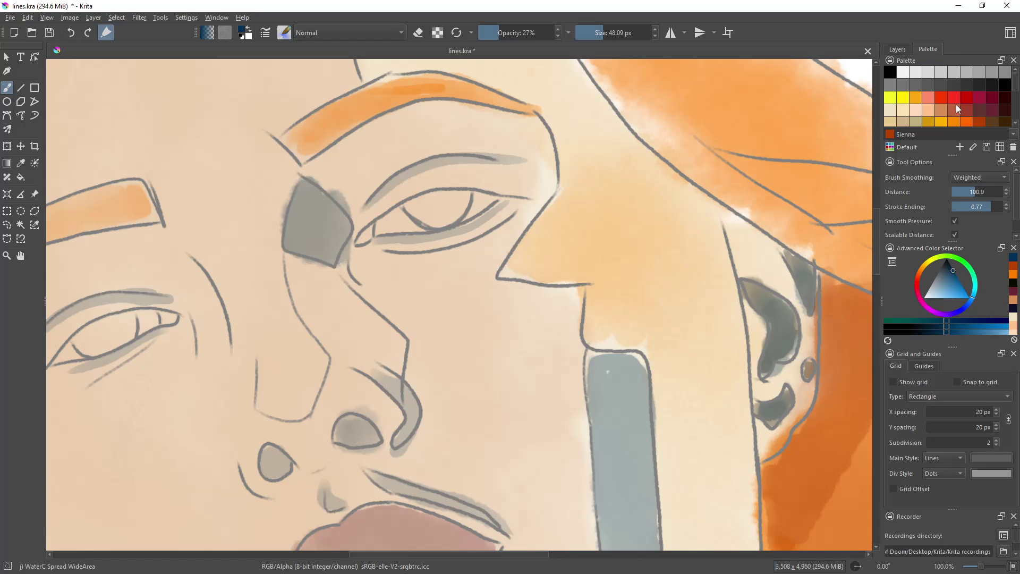
scroll(955, 104, down, 1)
Step: Fill both irises with translucent Amazon green, evening out each with a second pass
click(993, 116)
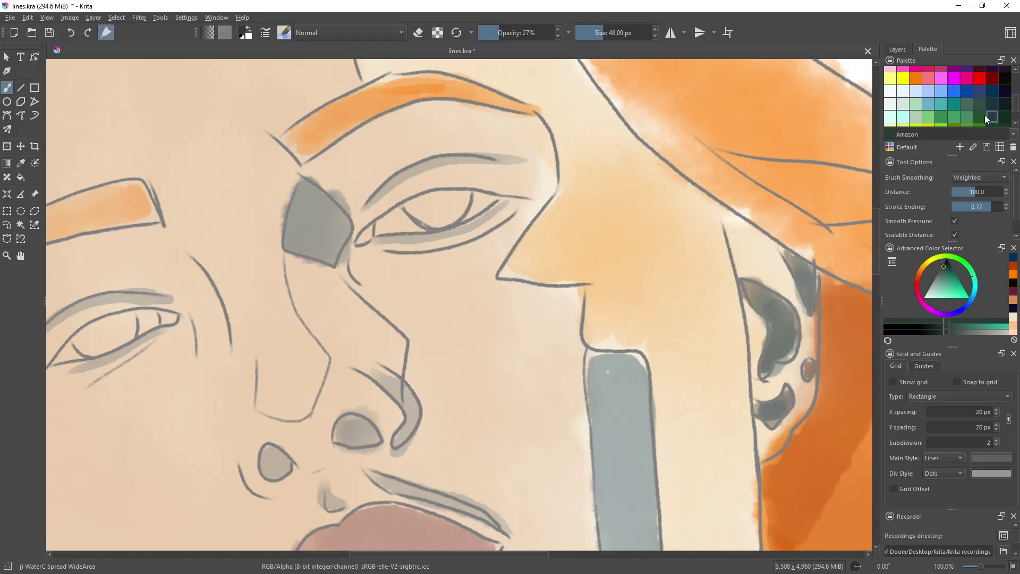
mouse_move(436, 212)
mouse_down()
mouse_move(423, 205)
mouse_move(421, 216)
mouse_move(441, 200)
mouse_up()
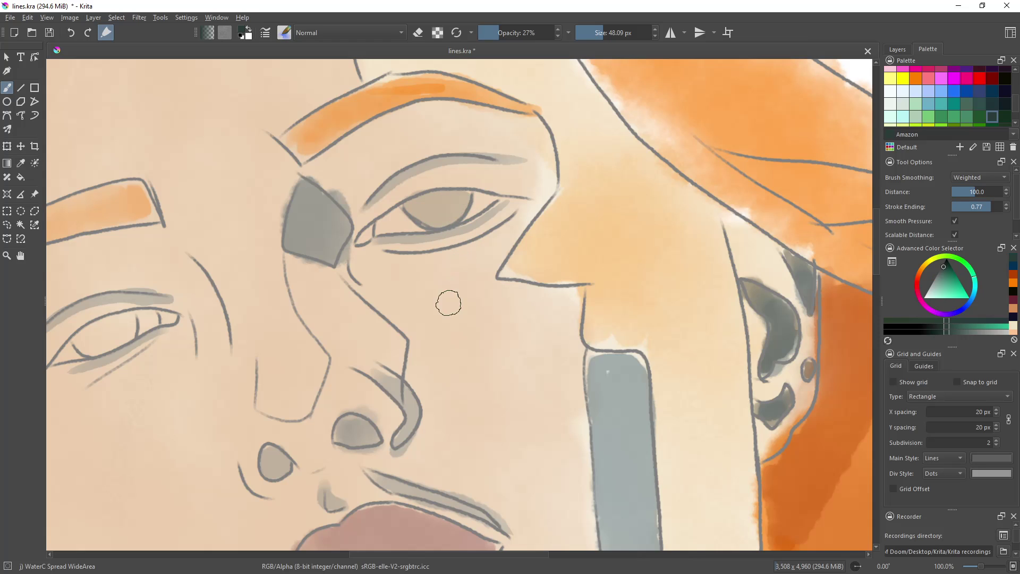
drag(423, 553, 353, 553)
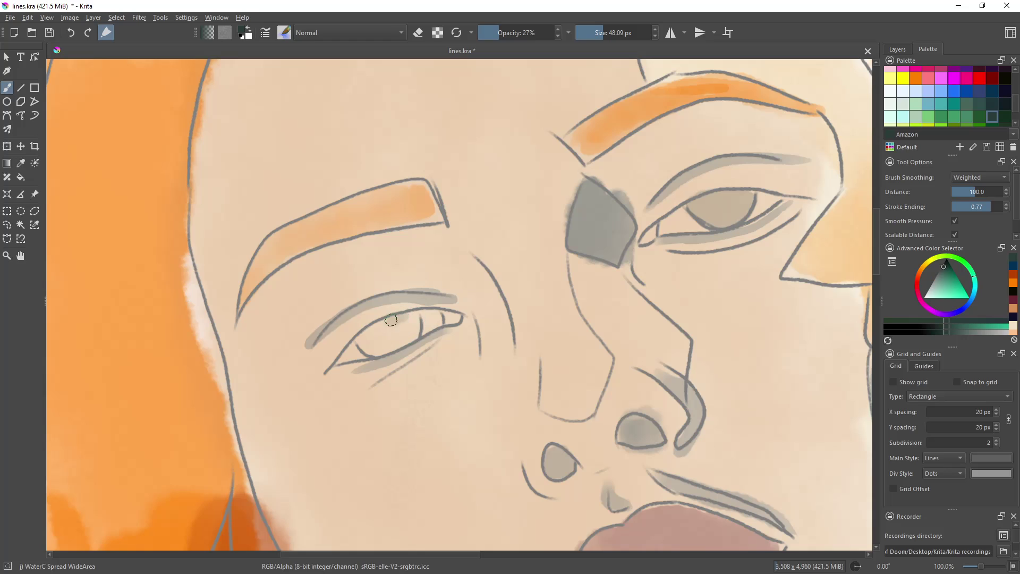
drag(390, 319, 380, 344)
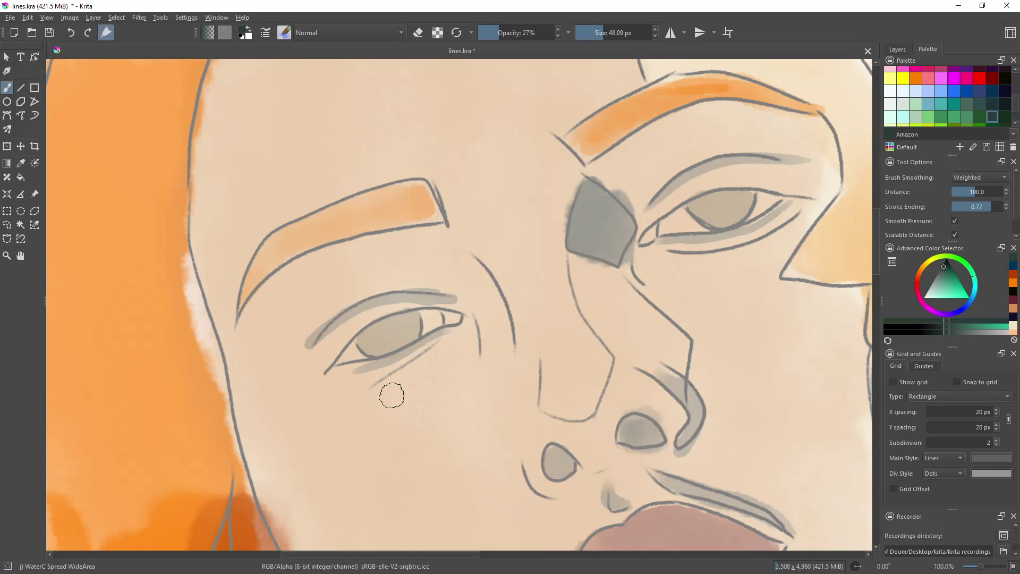
scroll(507, 360, down, 2)
scroll(510, 360, down, 1)
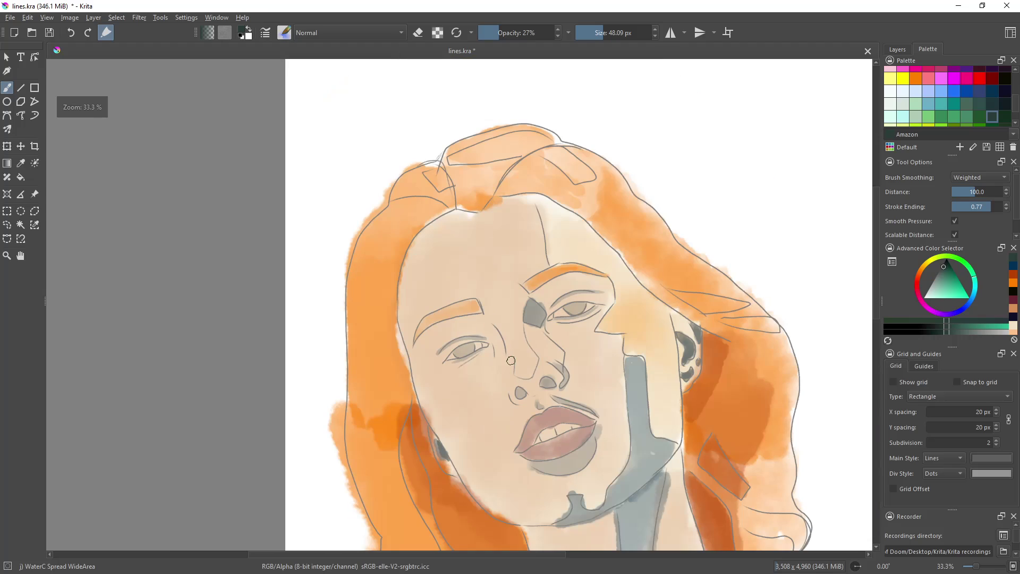
scroll(601, 307, up, 2)
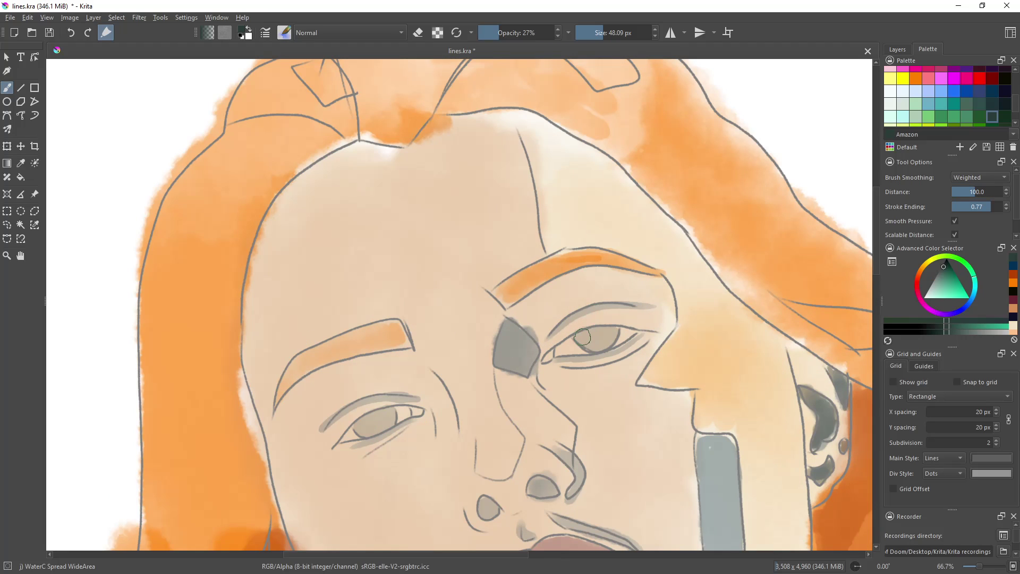
drag(607, 332, 609, 337)
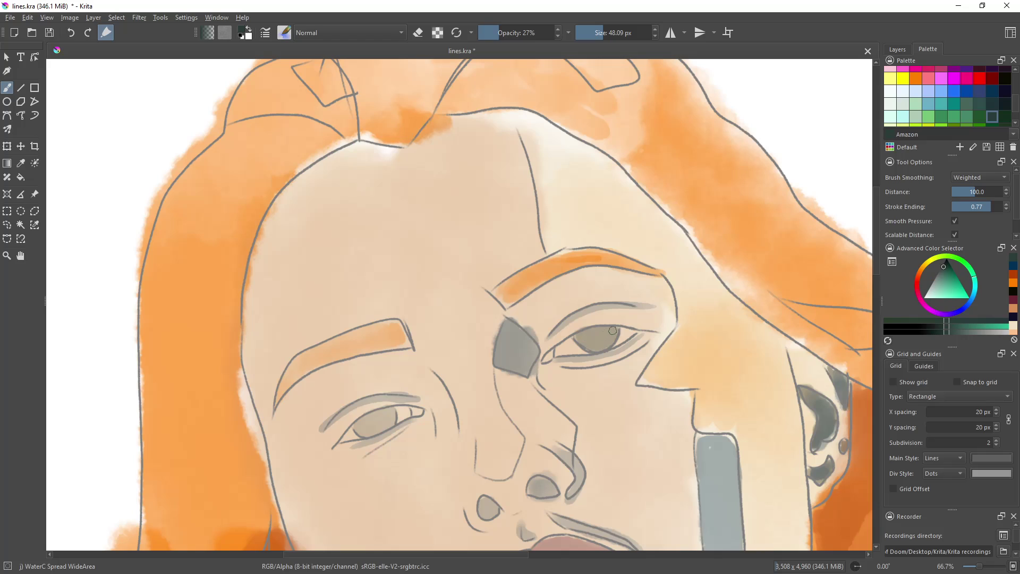
mouse_move(380, 410)
mouse_down()
mouse_move(385, 424)
mouse_move(372, 420)
mouse_up()
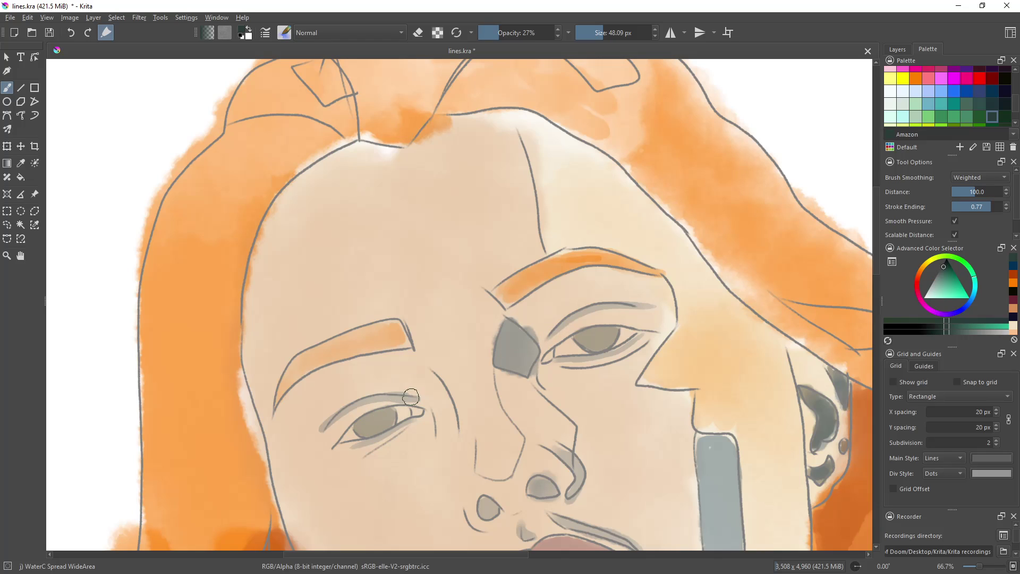
Step: Add a maroon touch to the inner eye corner, then brighten the eye white at 100% opacity
click(1013, 301)
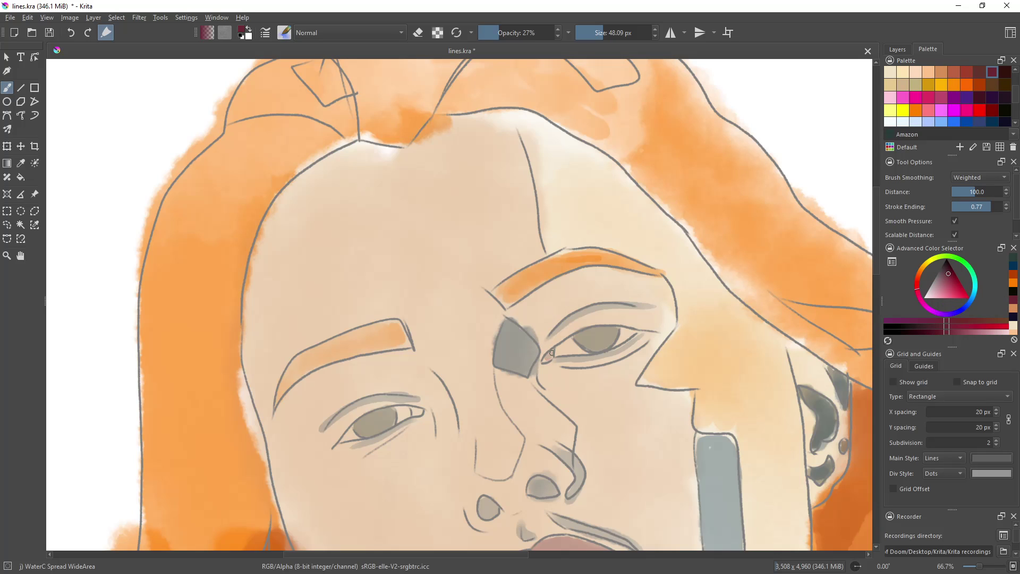
drag(416, 413, 423, 410)
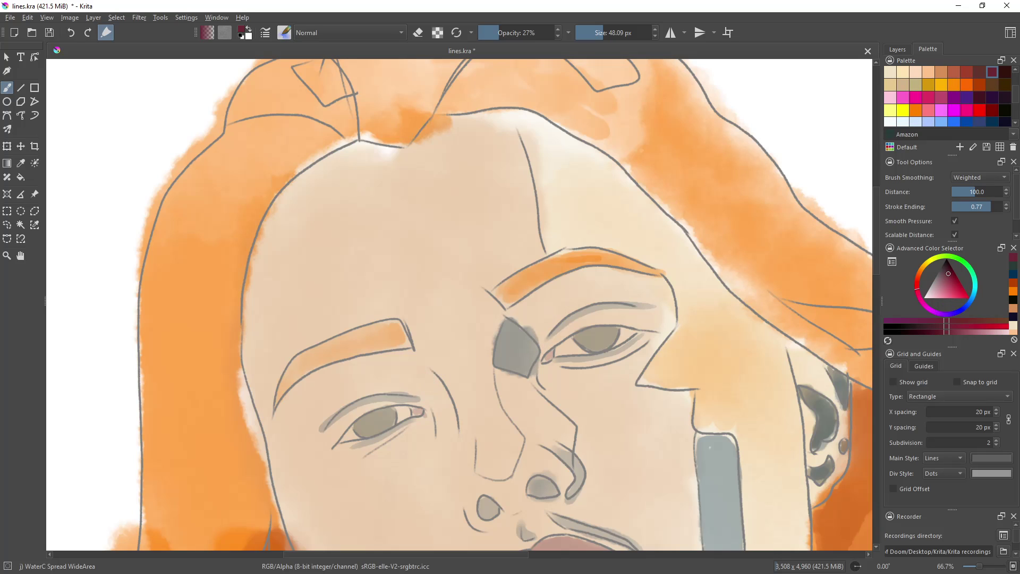
click(250, 29)
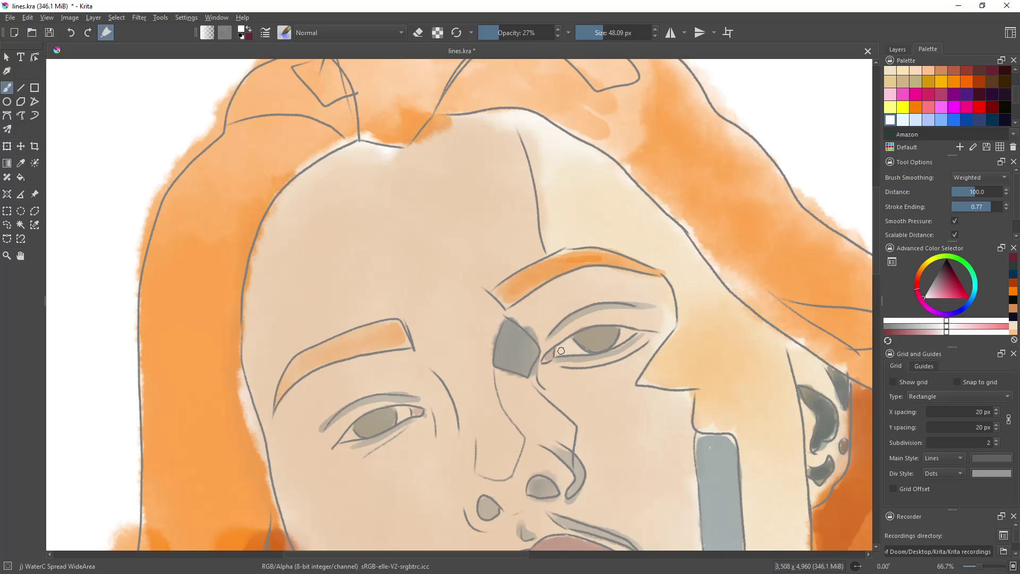
key(e)
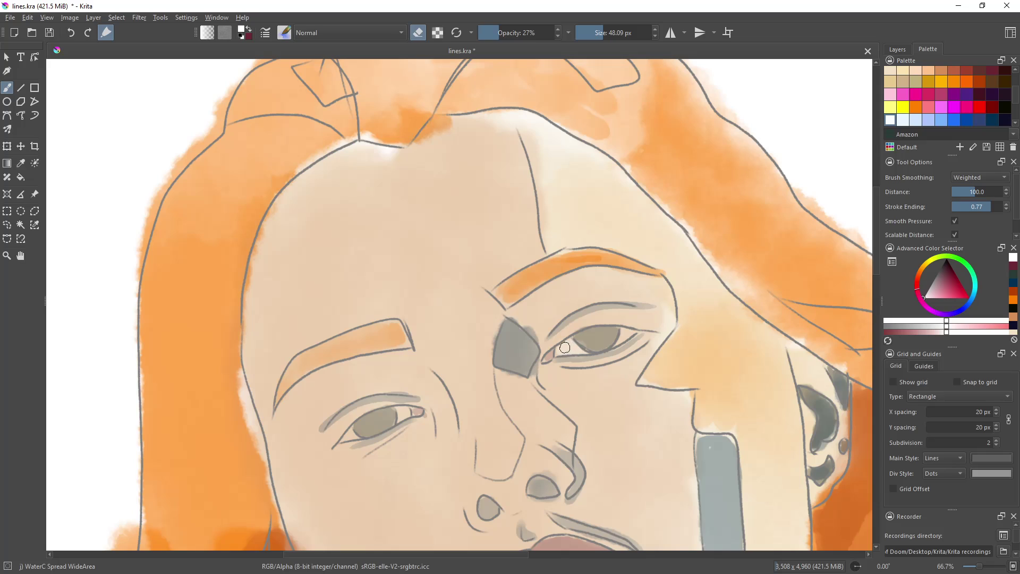
drag(524, 31, 592, 49)
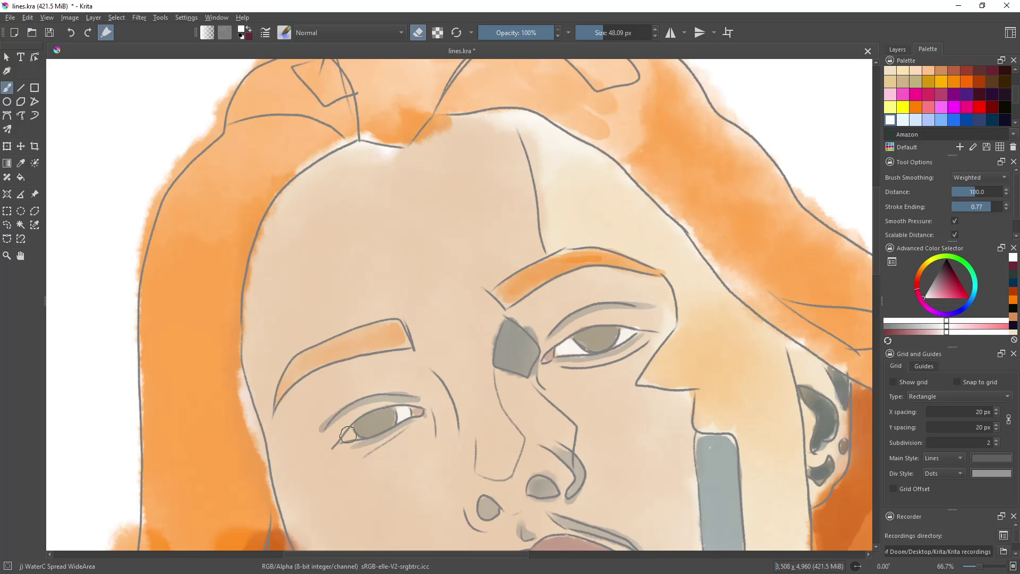
drag(351, 437, 374, 435)
Step: Hide Paint Layer 1's line art to preview the washes, show it again, and pick dark blue-teal
scroll(595, 334, down, 1)
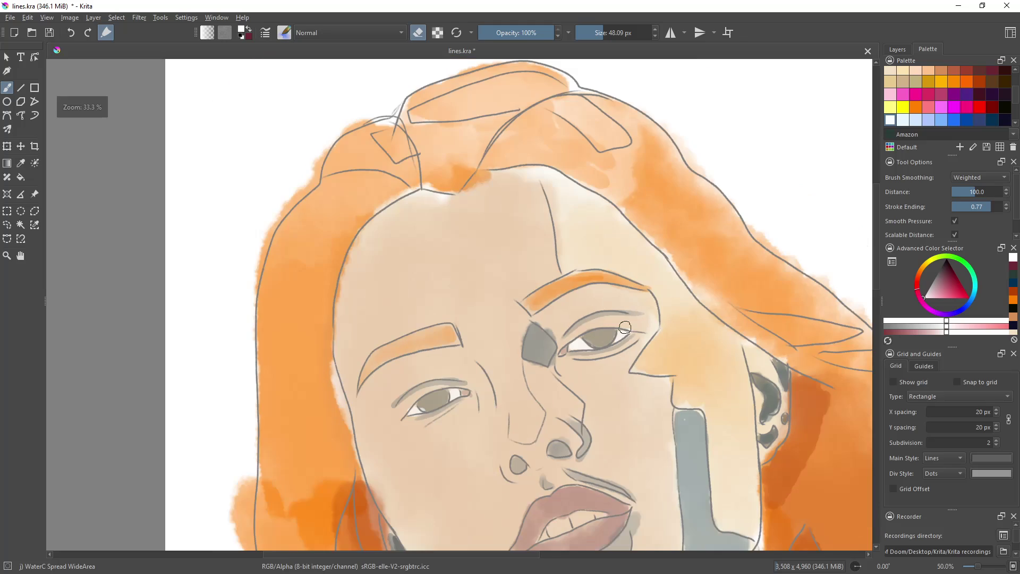
scroll(595, 335, down, 1)
scroll(875, 208, down, 2)
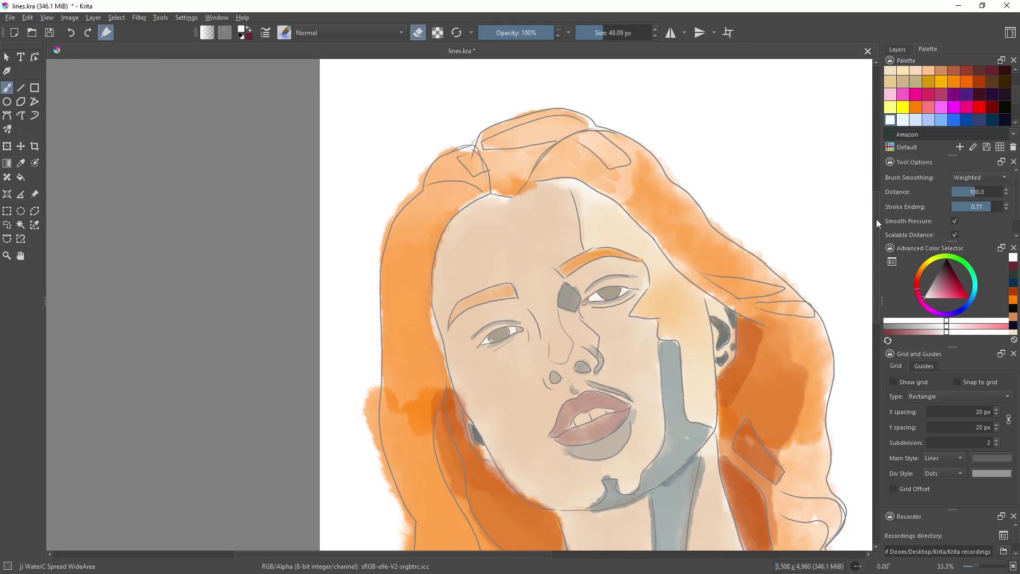
click(910, 49)
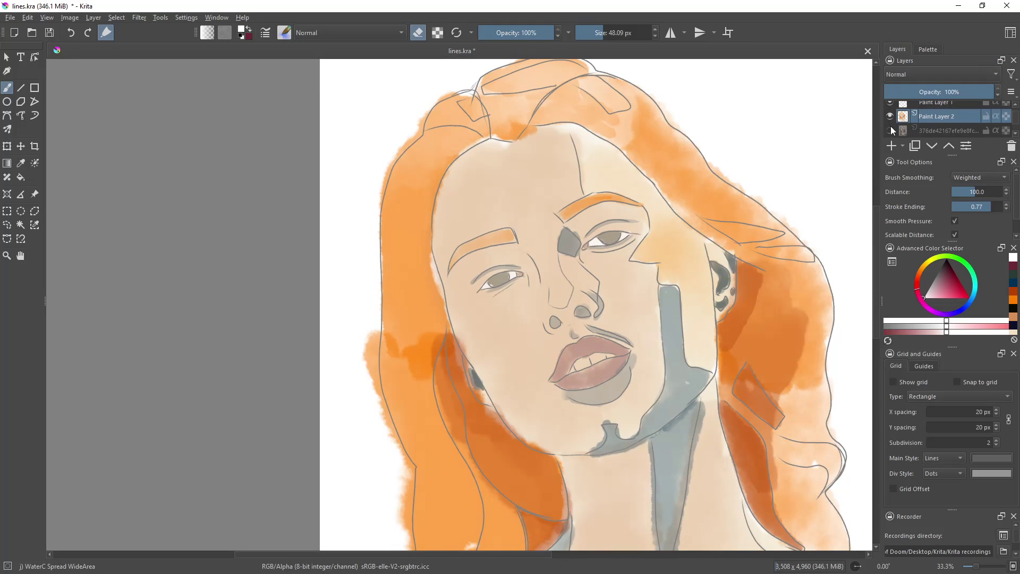
click(891, 103)
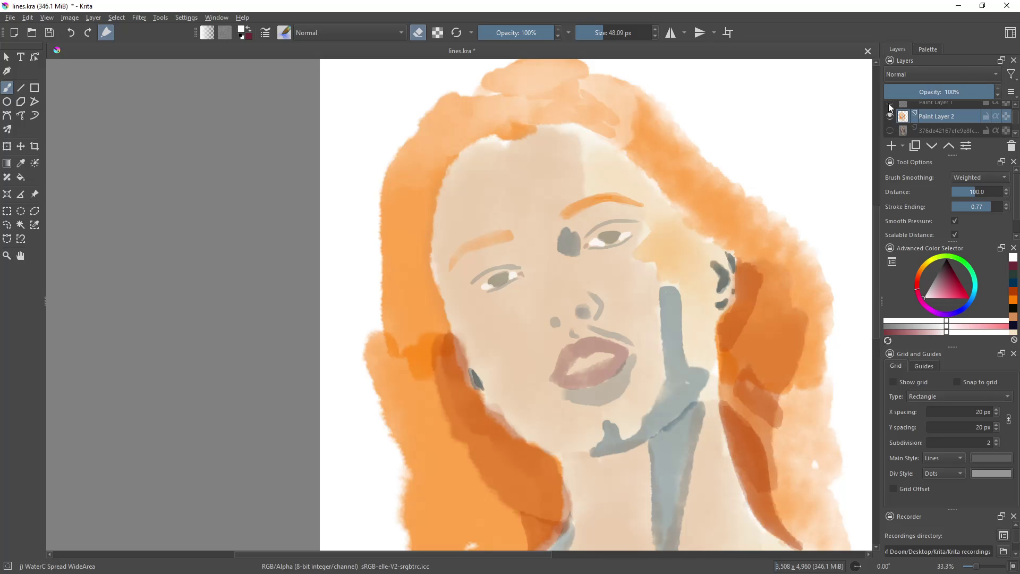
scroll(793, 244, down, 2)
scroll(794, 258, up, 1)
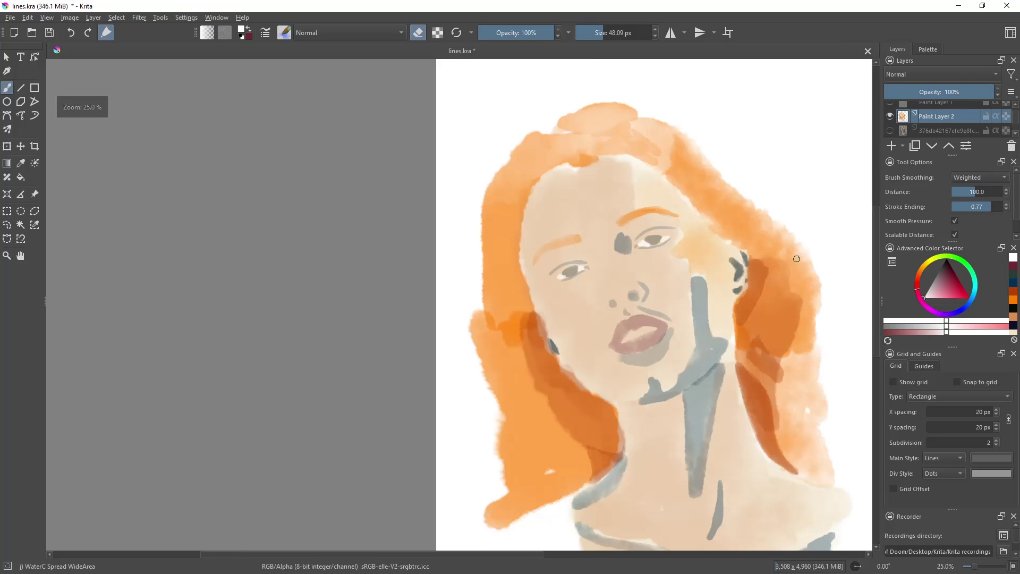
scroll(794, 259, up, 1)
scroll(652, 170, up, 1)
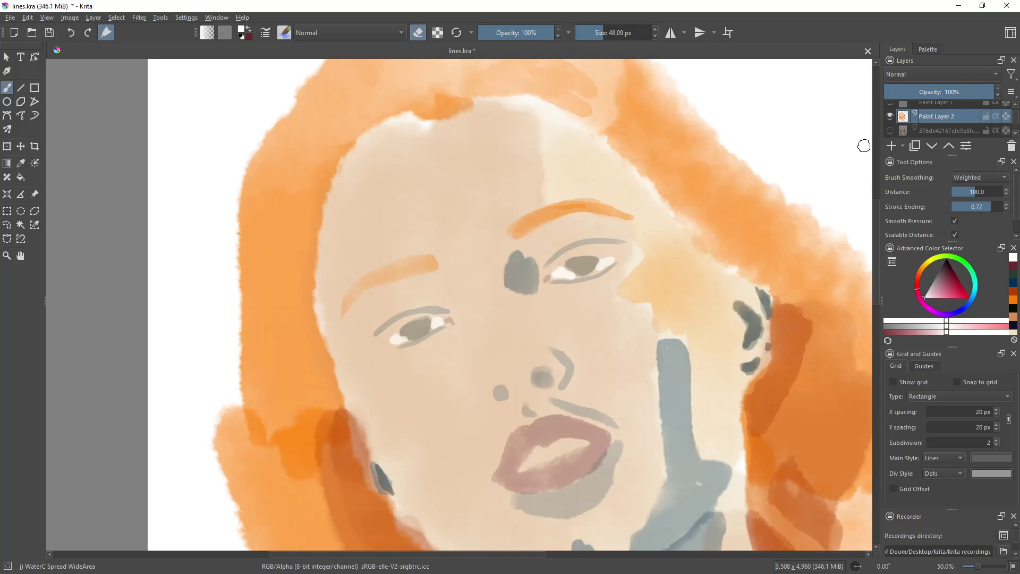
click(890, 104)
scroll(574, 244, up, 2)
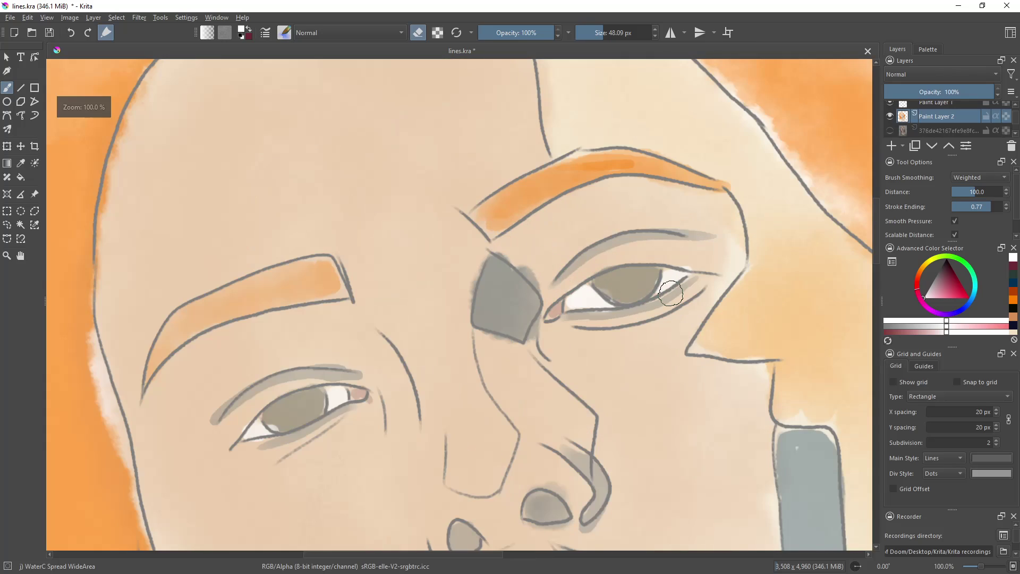
scroll(611, 260, up, 1)
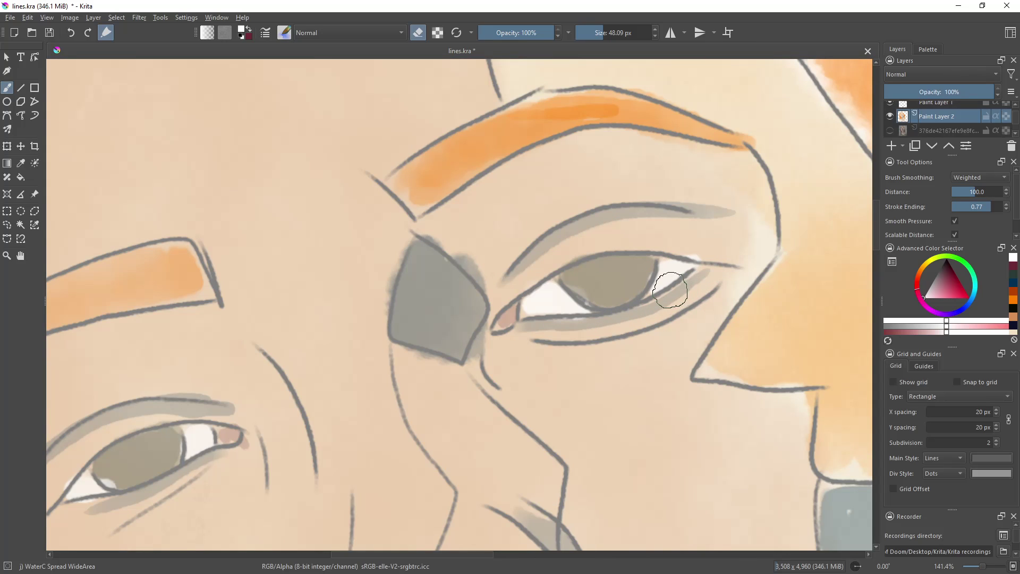
click(1010, 284)
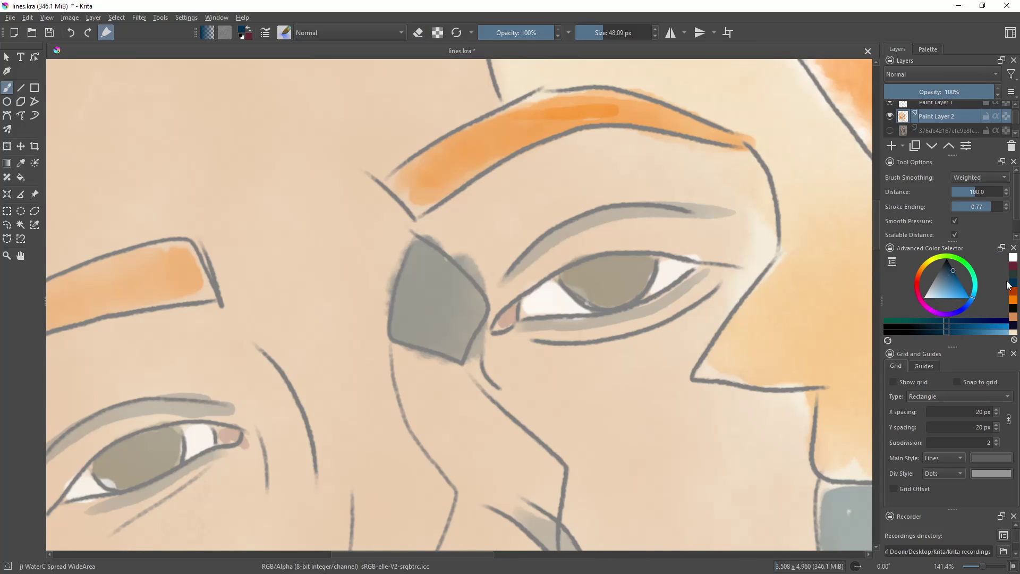
Step: Paint a soft 47%-opacity grey-blue line under the right lower eyelid, then wash the teeth pale cream
drag(533, 346, 640, 332)
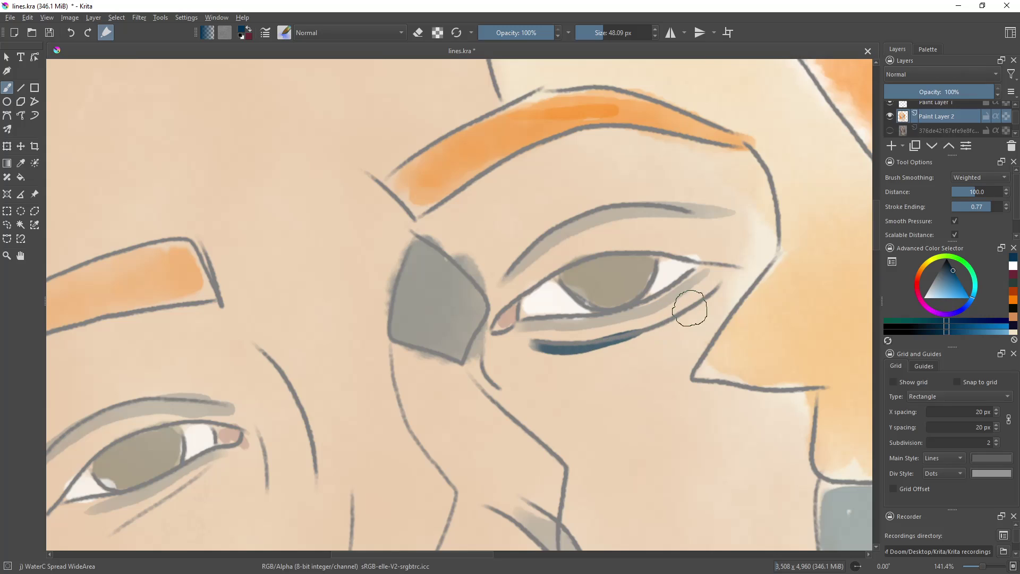
key(ctrl+z)
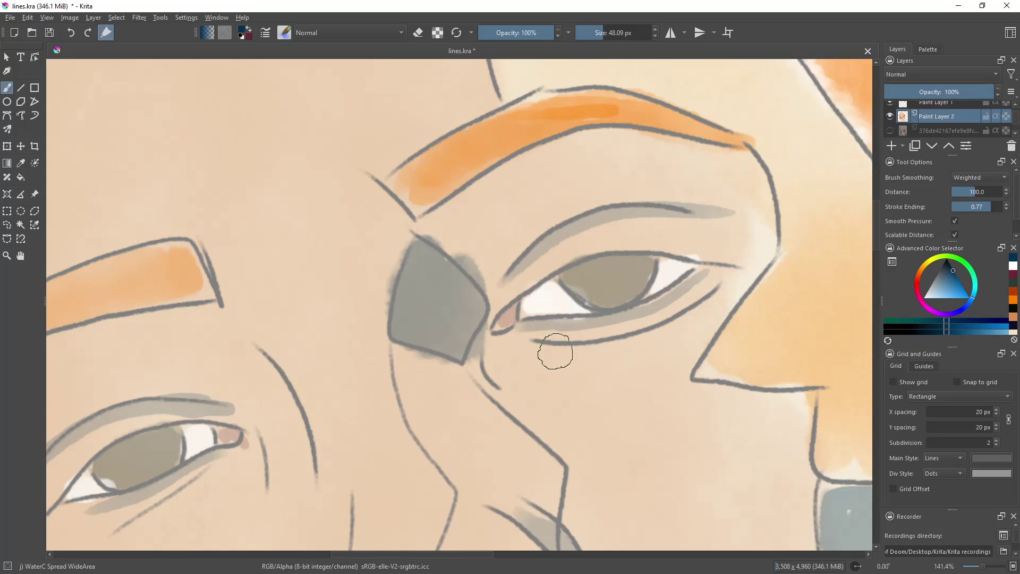
mouse_move(533, 346)
mouse_down()
mouse_move(654, 330)
mouse_move(699, 310)
mouse_up()
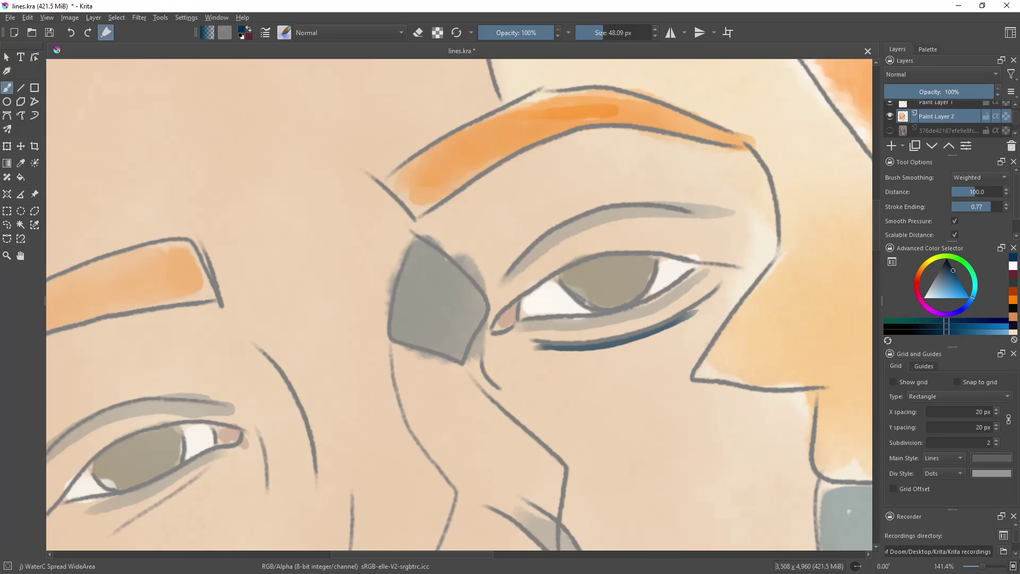
key(ctrl+z)
drag(525, 37, 513, 37)
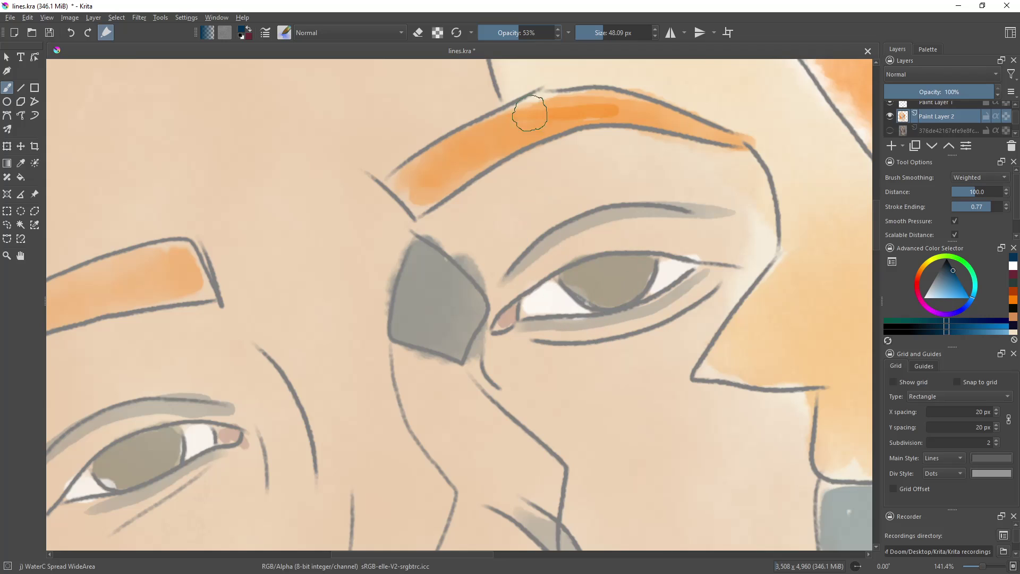
drag(546, 342, 720, 317)
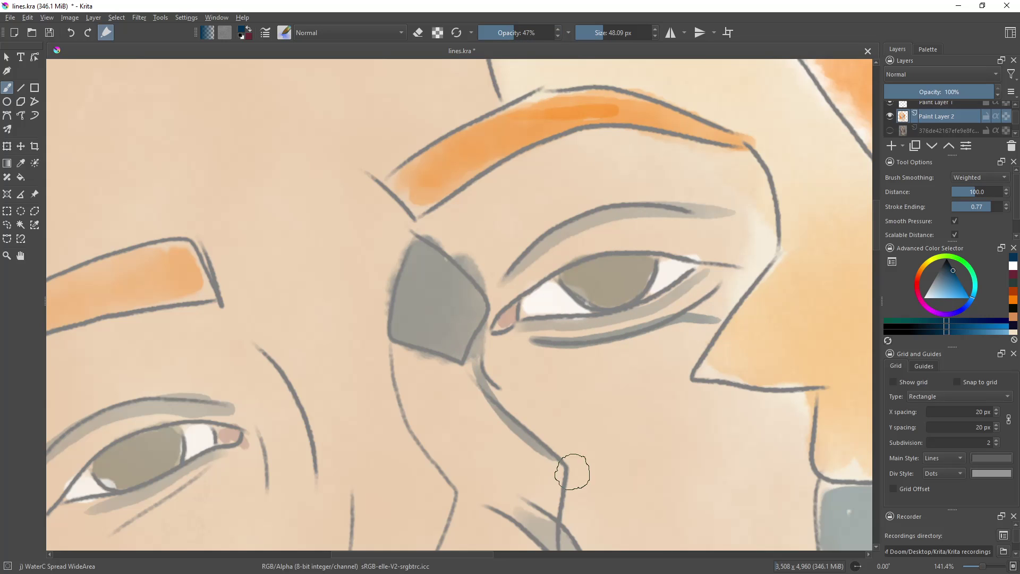
mouse_move(873, 232)
mouse_down()
mouse_move(874, 307)
mouse_move(871, 281)
mouse_up()
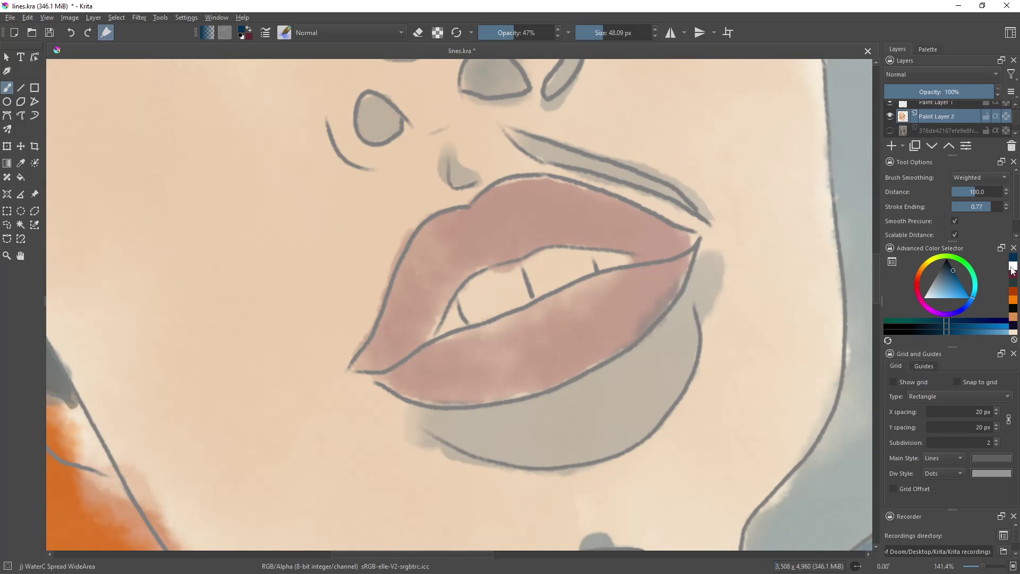
mouse_move(498, 280)
mouse_down()
mouse_move(464, 296)
mouse_move(624, 262)
mouse_move(539, 260)
mouse_move(484, 280)
mouse_move(494, 293)
mouse_move(478, 314)
mouse_move(553, 282)
mouse_move(530, 278)
mouse_move(557, 257)
mouse_move(528, 277)
mouse_up()
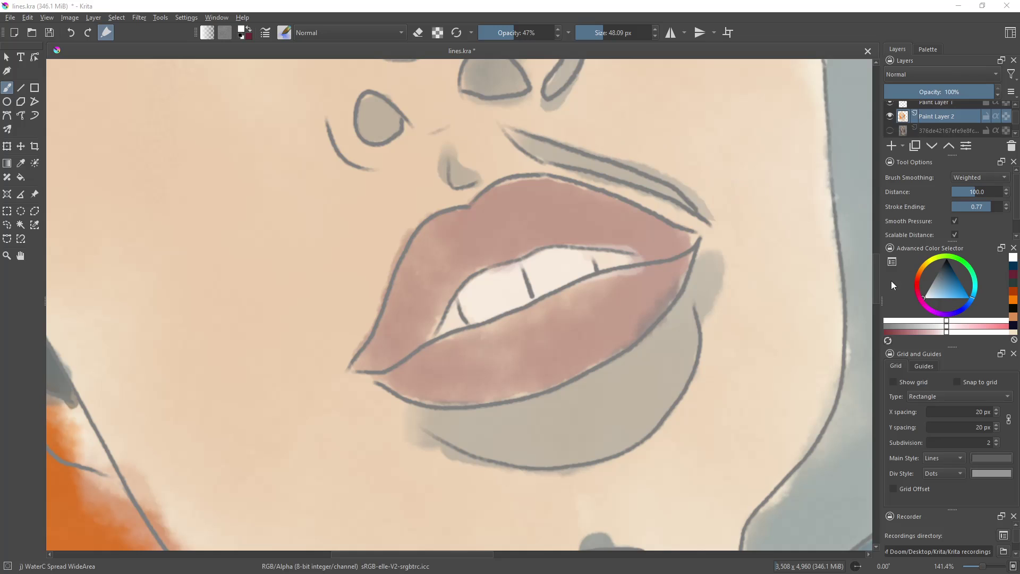
Step: Deepen the grey nostril shading and blush the upper nostril with peach at 29.14 px
drag(876, 286, 876, 260)
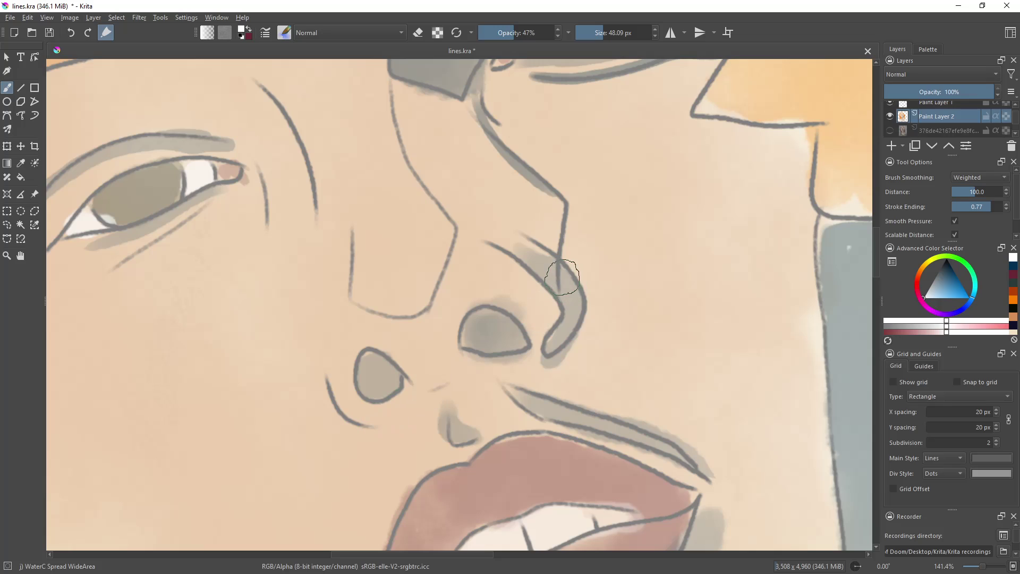
drag(546, 267, 566, 292)
click(1013, 318)
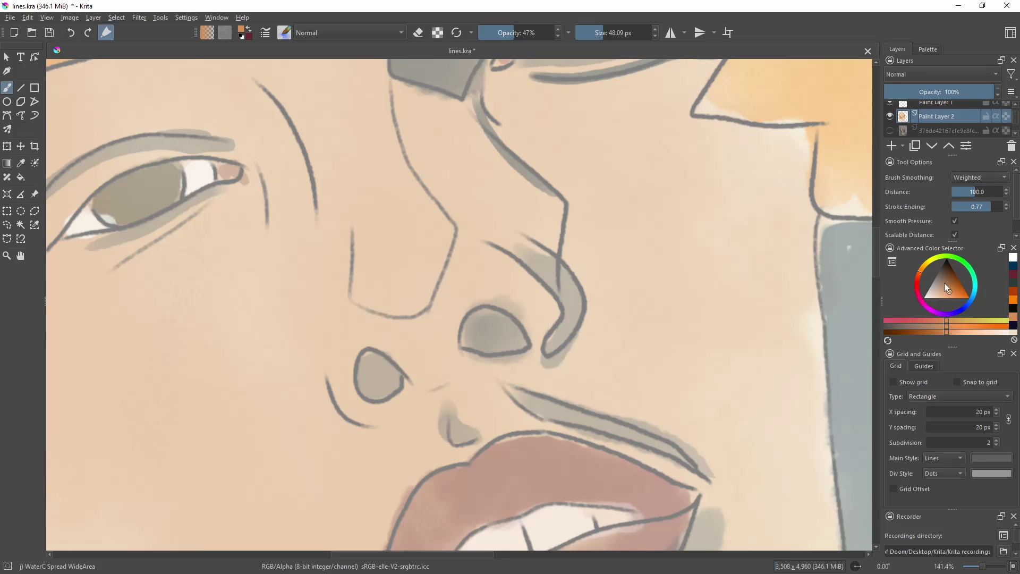
mouse_move(449, 322)
mouse_down()
mouse_move(485, 284)
mouse_move(456, 307)
mouse_move(485, 289)
mouse_move(462, 302)
mouse_up()
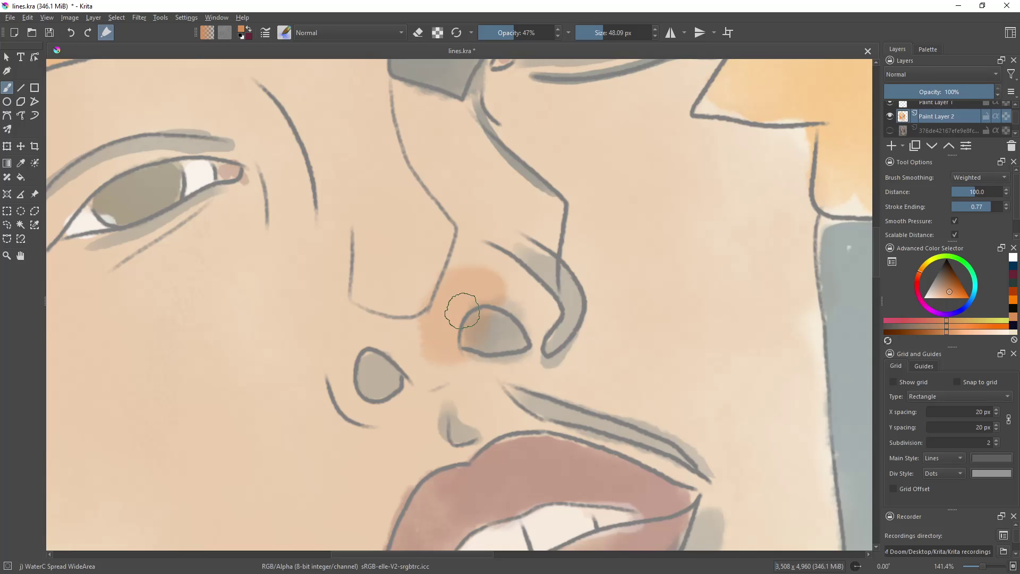
key(ctrl+z)
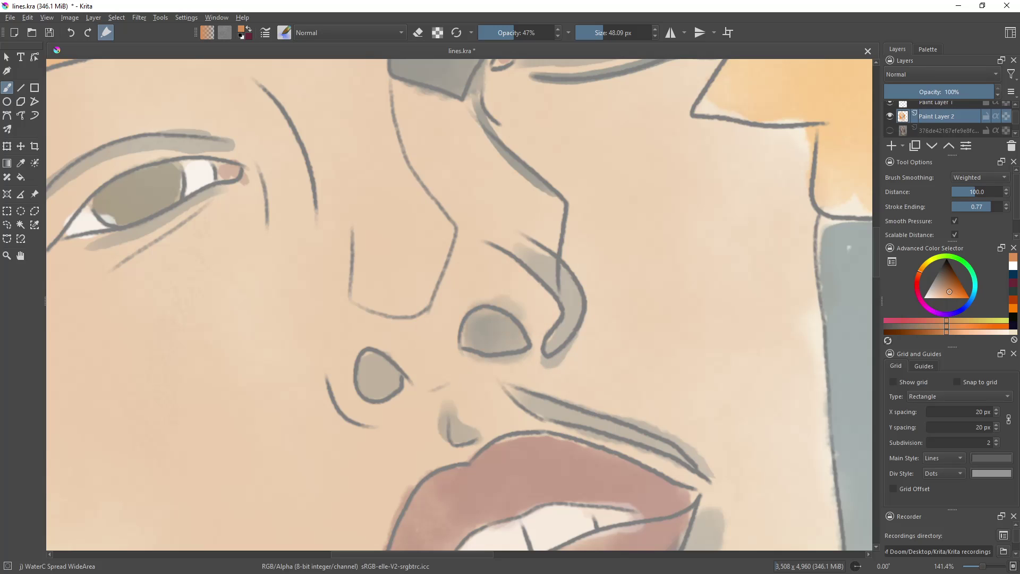
drag(598, 34, 591, 34)
mouse_move(451, 298)
mouse_down()
mouse_move(446, 327)
mouse_move(498, 291)
mouse_move(539, 320)
mouse_up()
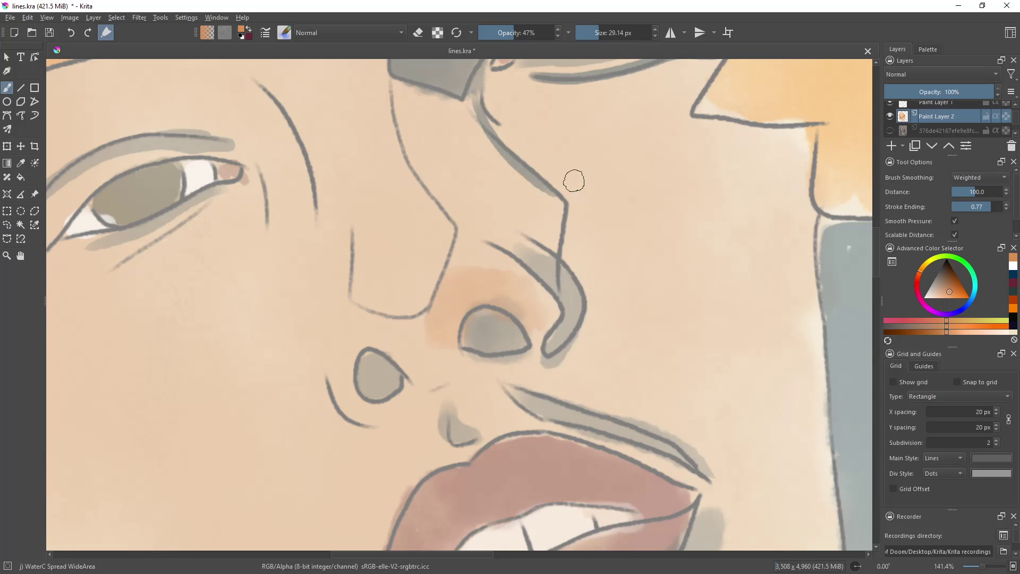
Step: Paint a soft peach wash down the nose bridge
drag(873, 272, 876, 254)
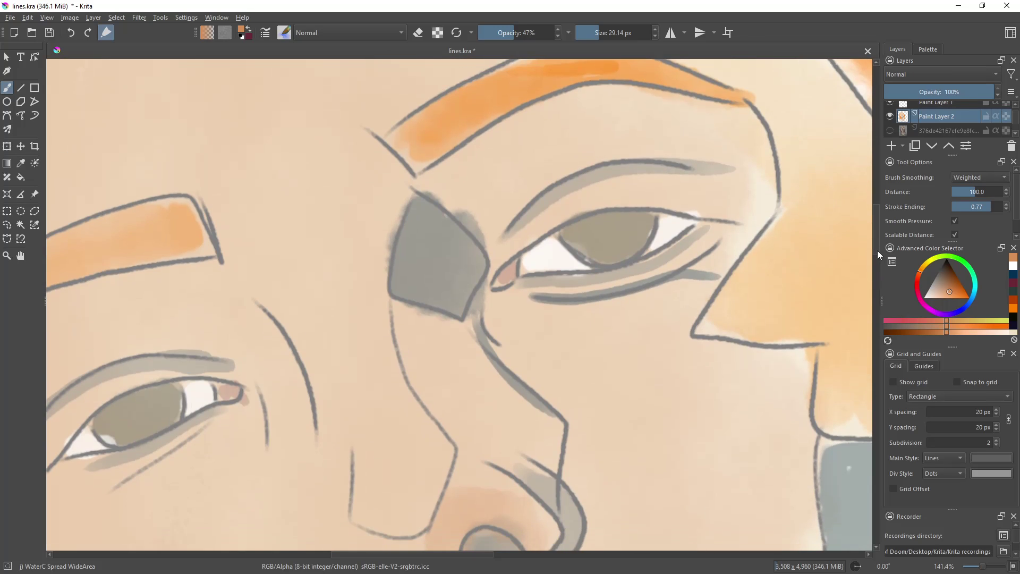
mouse_move(403, 266)
mouse_down()
mouse_move(453, 371)
mouse_move(416, 282)
mouse_move(483, 347)
mouse_up()
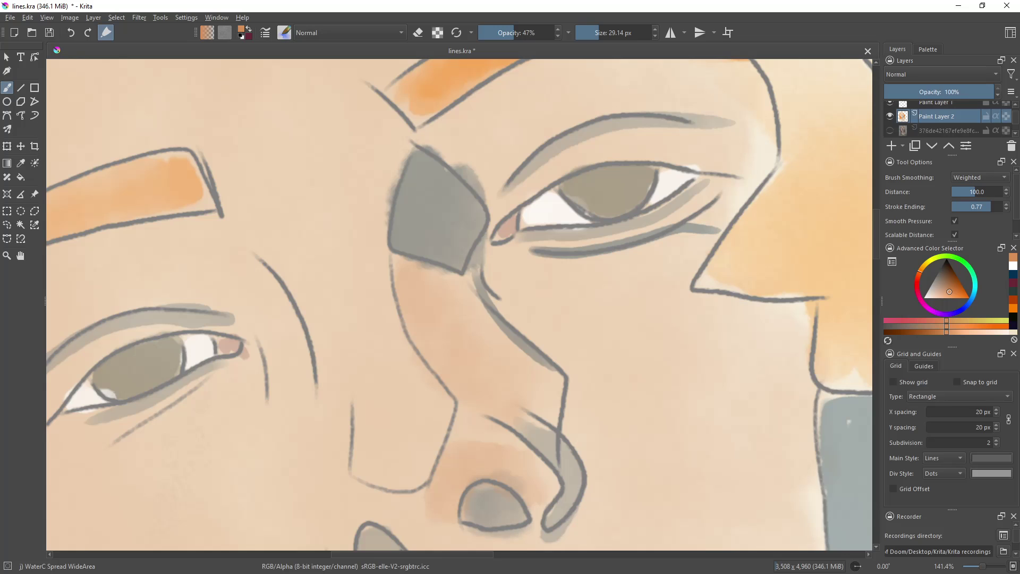
ctrl+scroll(707, 252, down, 3)
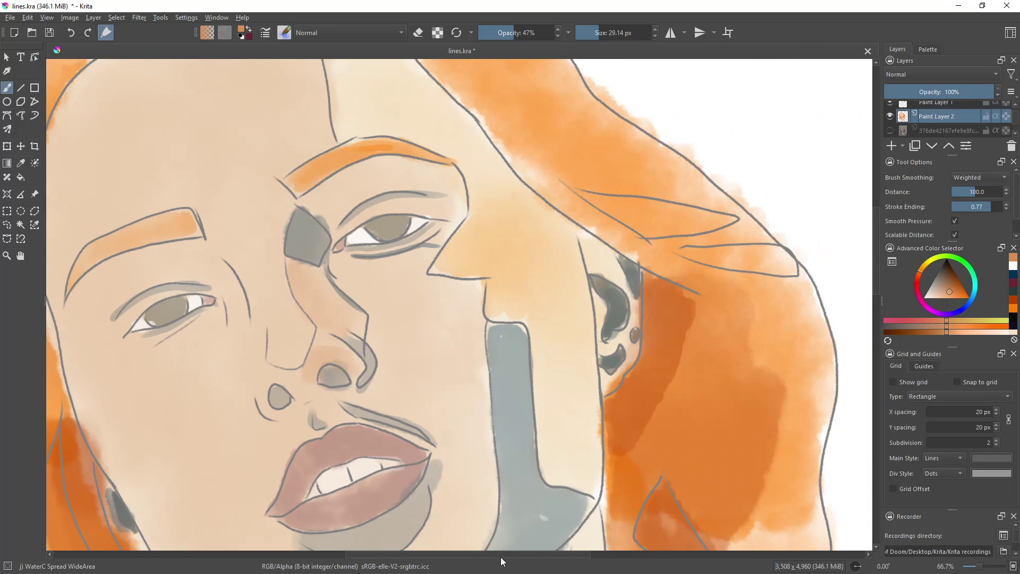
drag(420, 556, 492, 557)
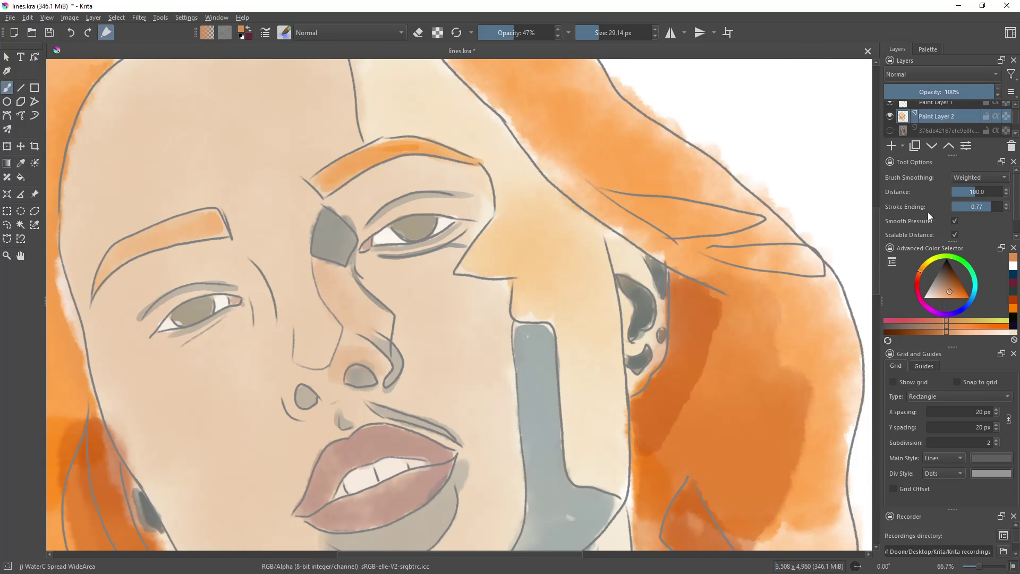
Step: Lay a faint pale Straw wash from the palette across the face
click(927, 49)
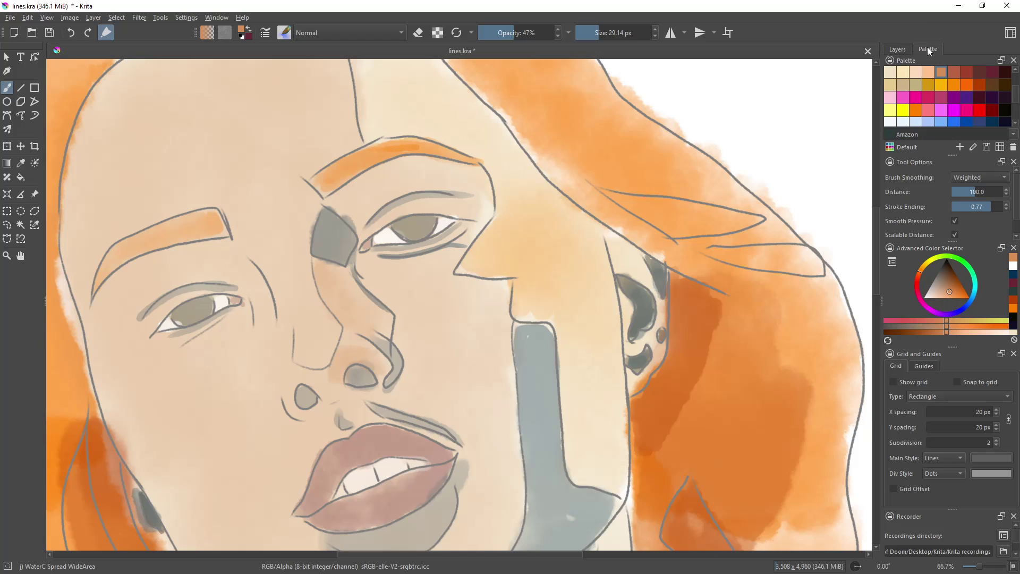
click(890, 73)
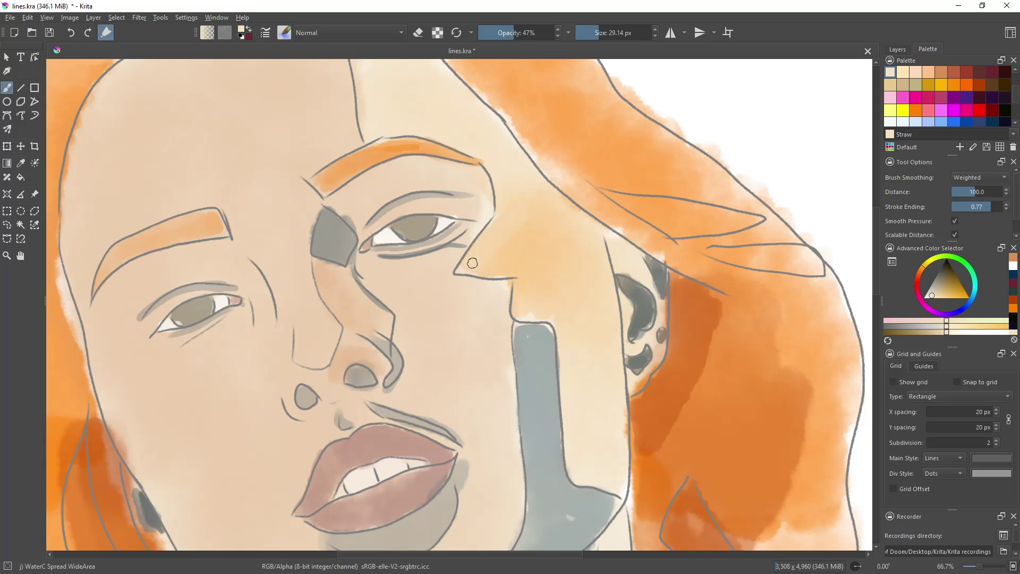
drag(498, 267, 609, 265)
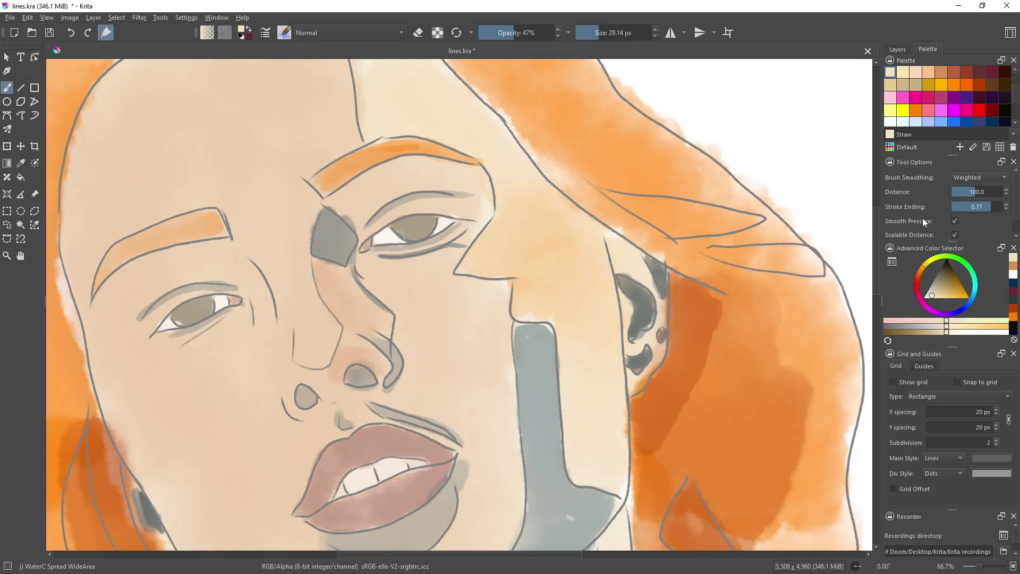
Step: Brush tan streaks beside the nose and down the cheek next to the grey shadow
click(1012, 263)
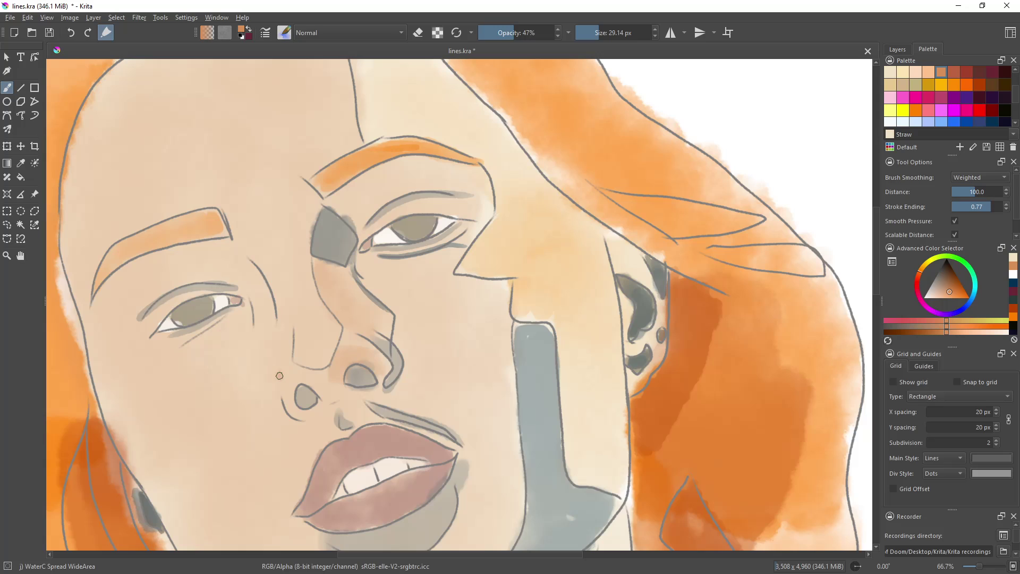
drag(279, 376, 287, 373)
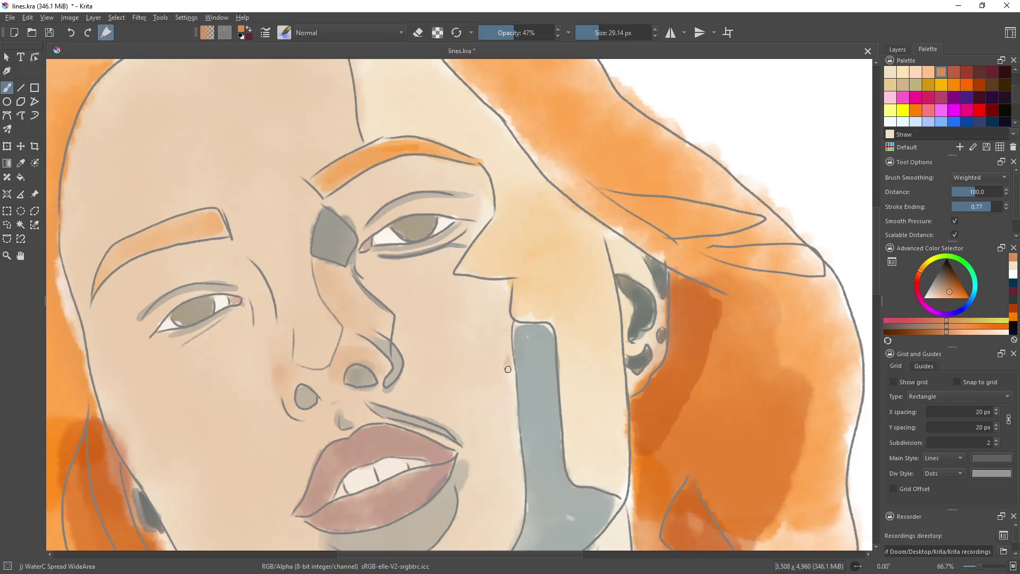
drag(505, 356, 509, 404)
drag(505, 356, 507, 430)
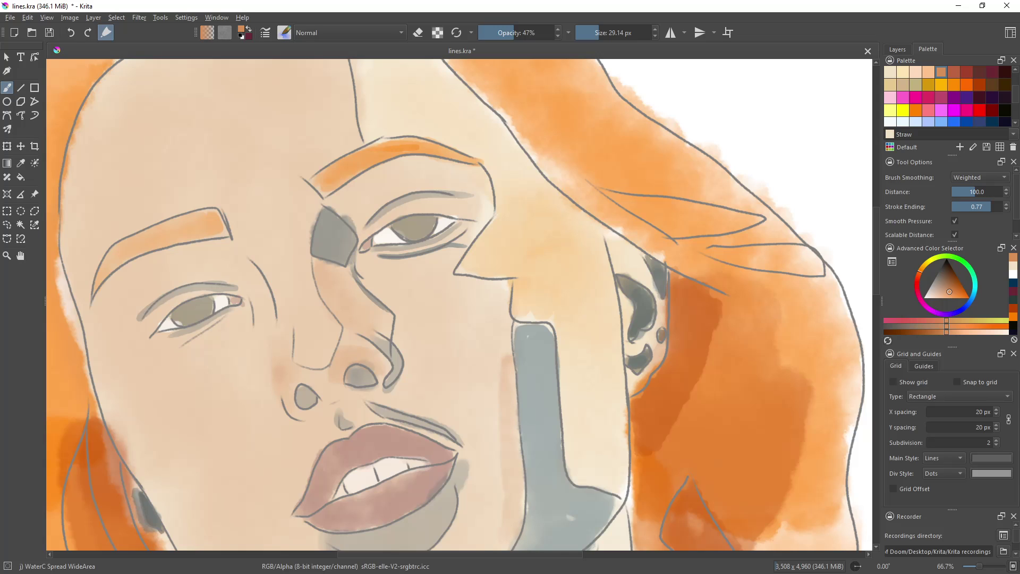
click(898, 49)
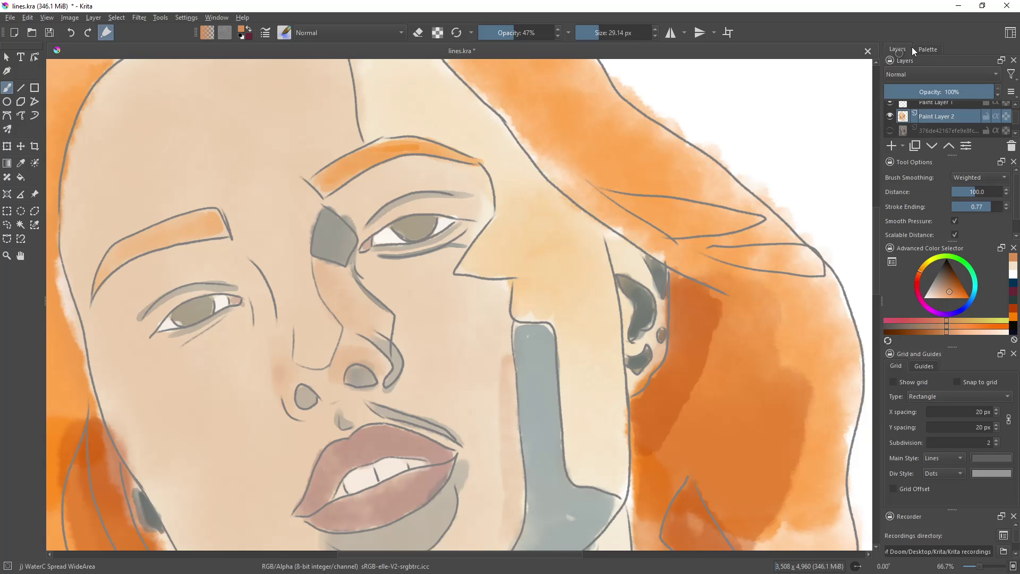
Step: Check the painting without line art, then pick a dark maroon from recent colours
click(891, 103)
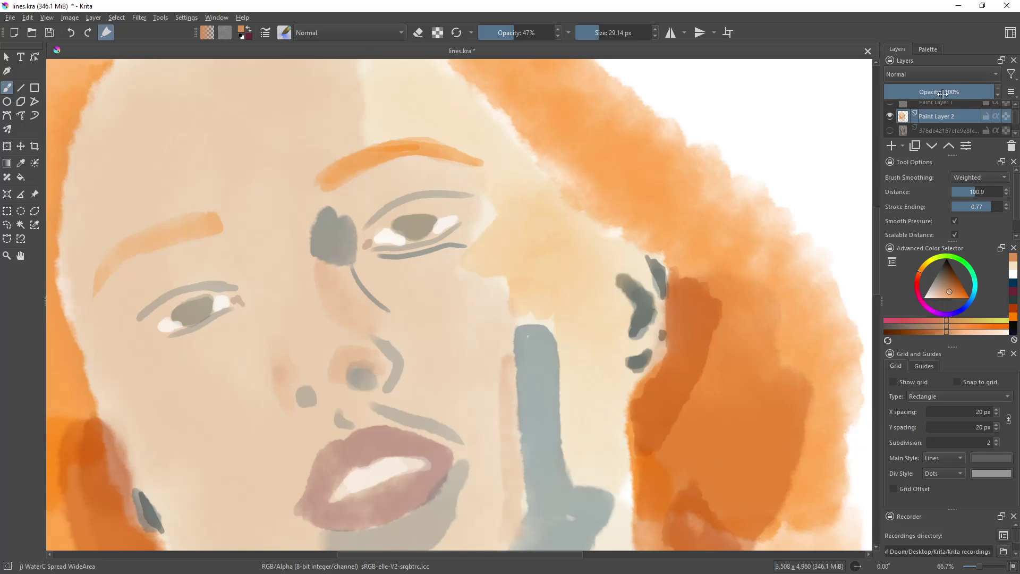
click(890, 102)
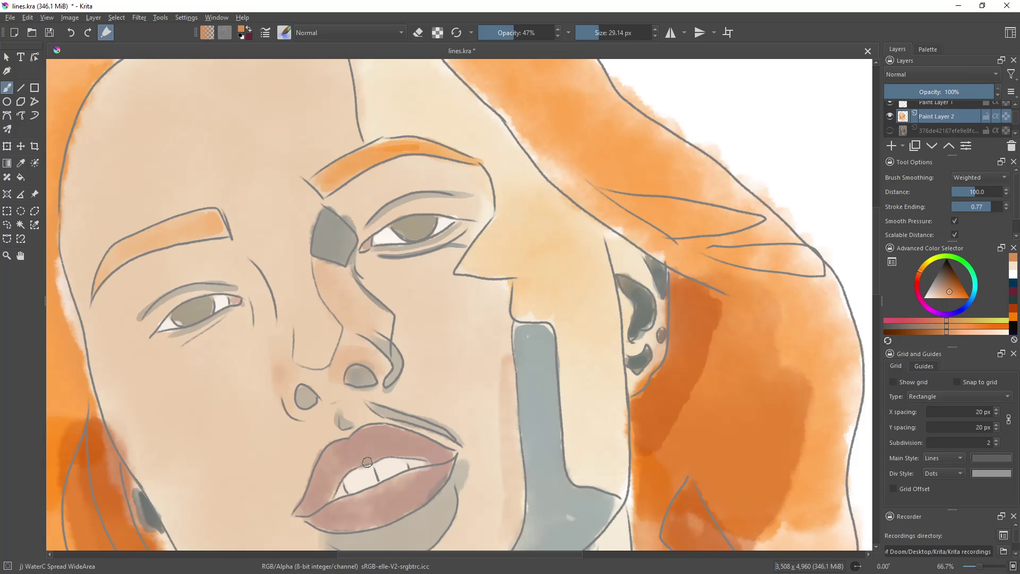
ctrl+scroll(334, 468, up, 1)
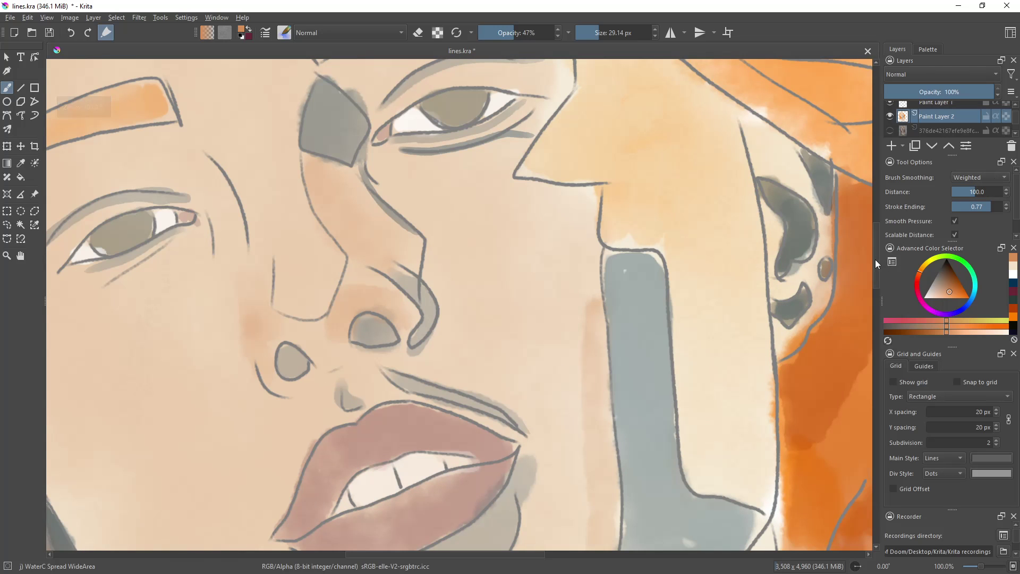
scroll(874, 260, down, 3)
click(1015, 290)
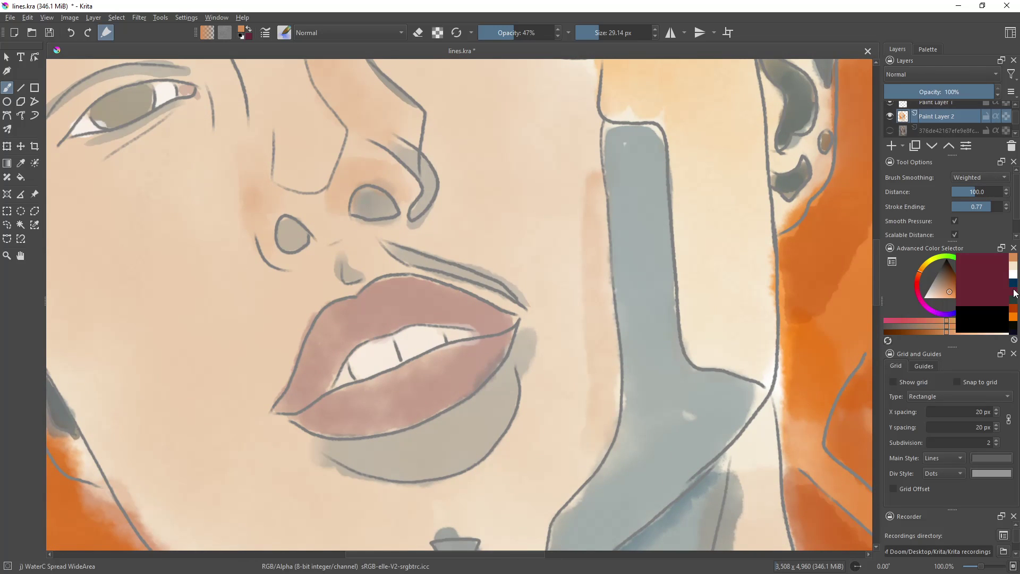
Step: Switch to WaterC Basic Lines-Dry, make it smaller at 50% opacity, and test a dark dab
click(285, 35)
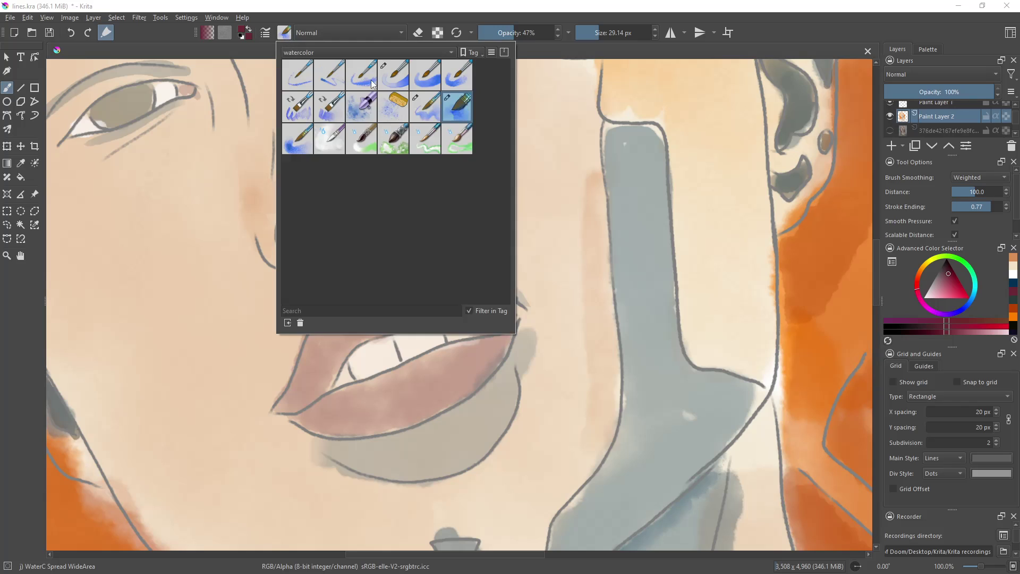
click(294, 82)
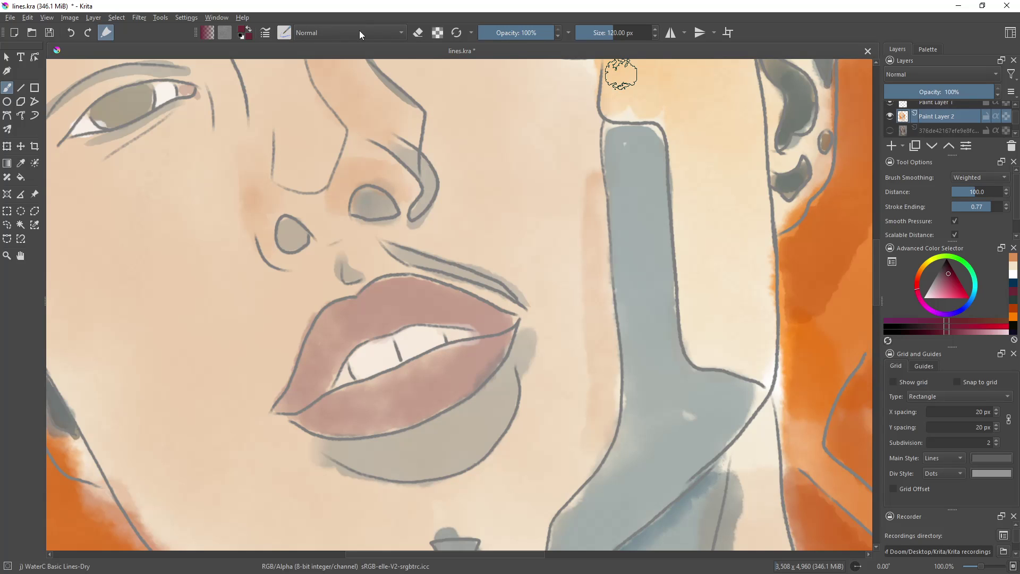
drag(616, 33, 593, 32)
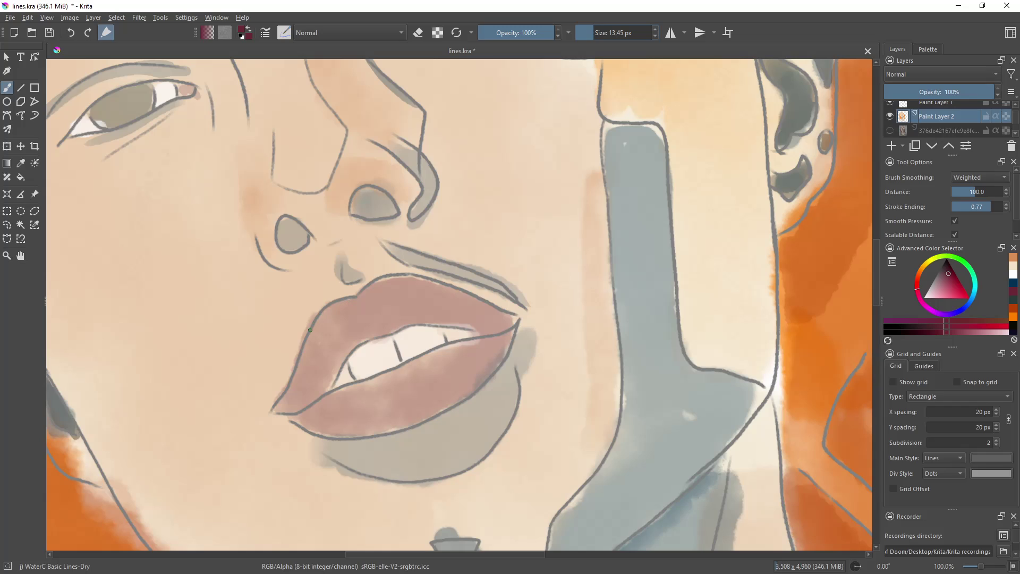
click(516, 33)
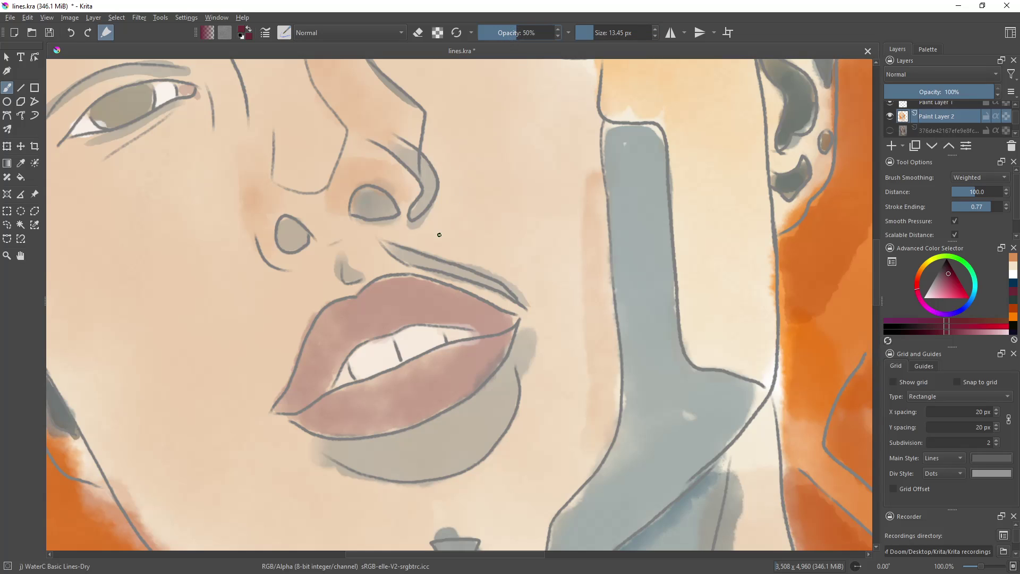
click(351, 300)
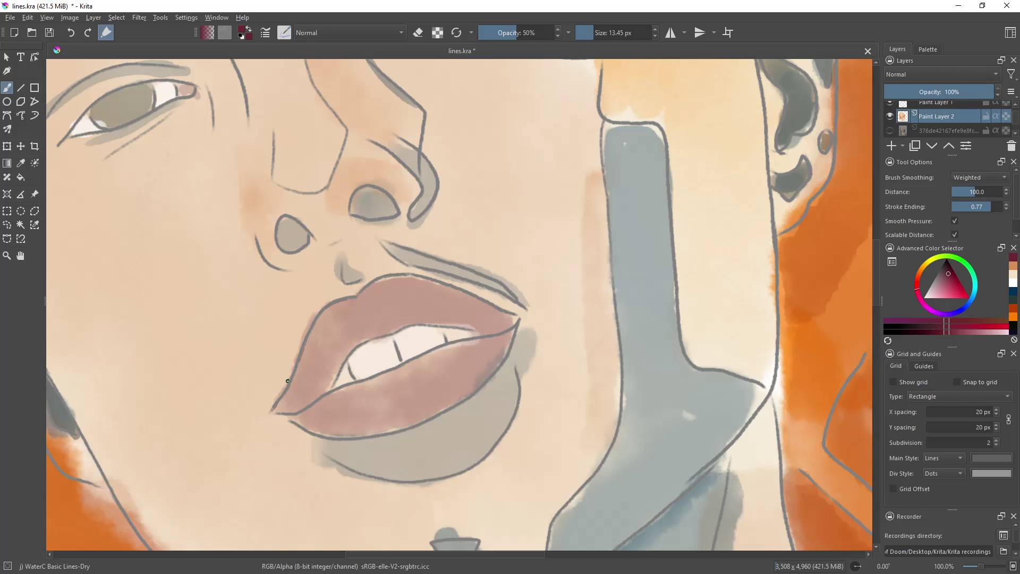
Step: Set the dry line brush to 48.09 px and 26% opacity after rechecking colours without line art
click(890, 106)
click(890, 107)
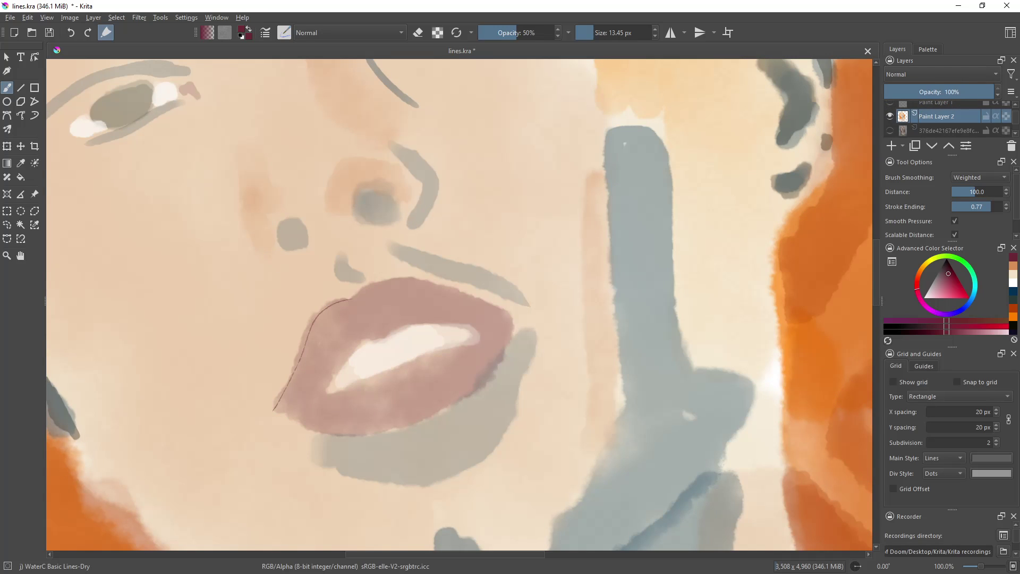
click(890, 102)
click(603, 32)
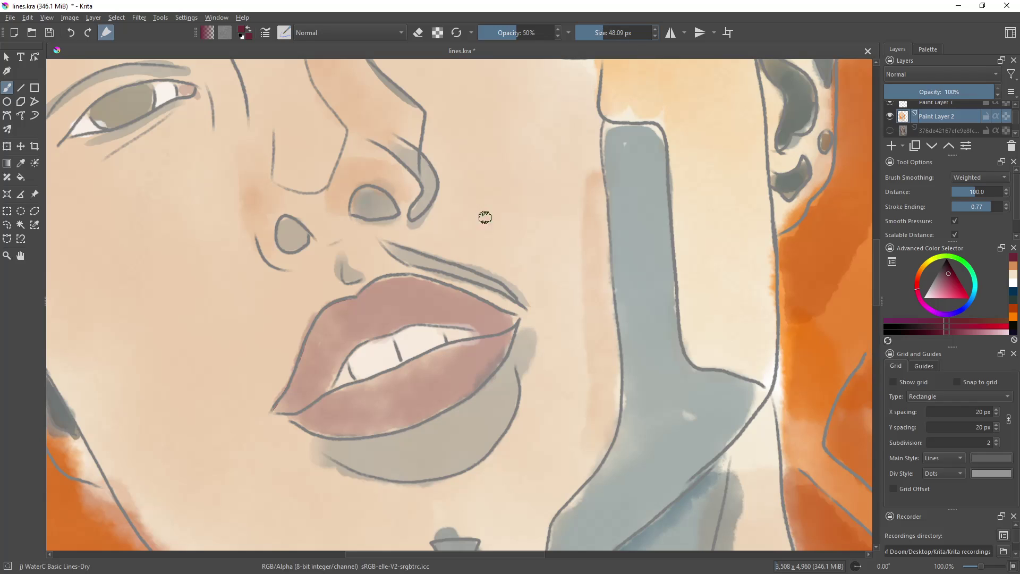
click(498, 32)
Step: Hide the line art, then try and undo an outline on the upper lip's left edge
click(890, 103)
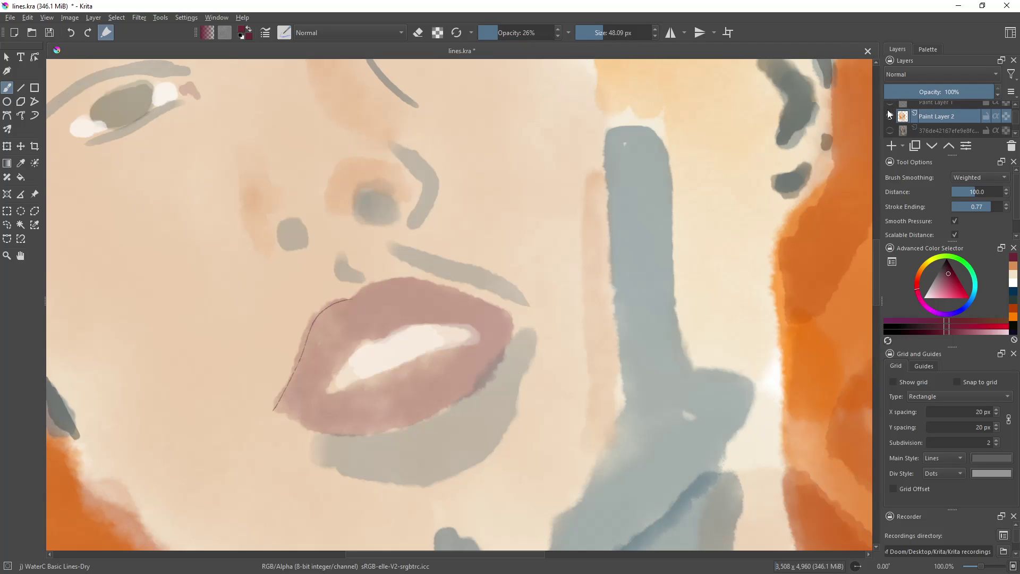
click(890, 103)
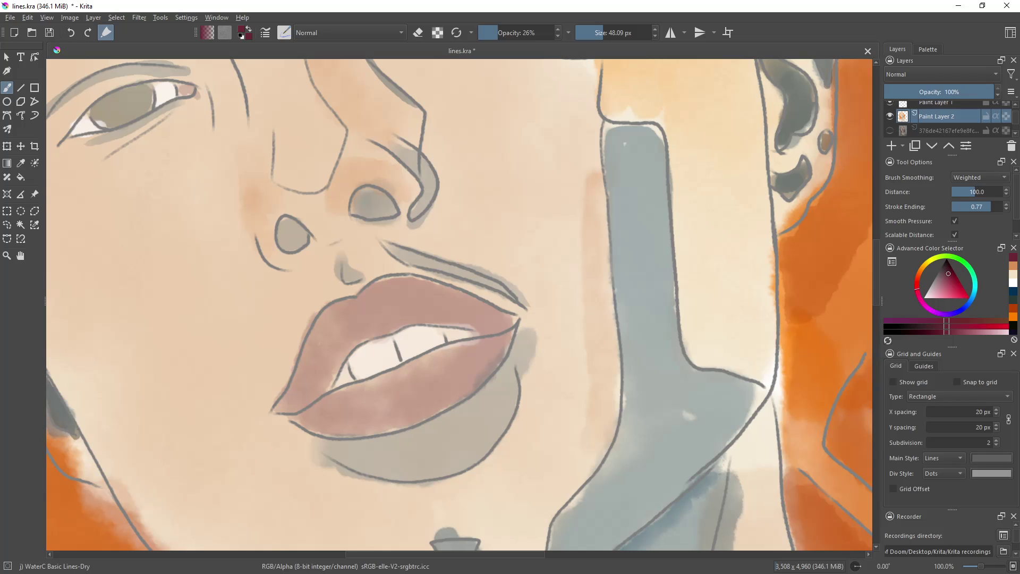
click(890, 102)
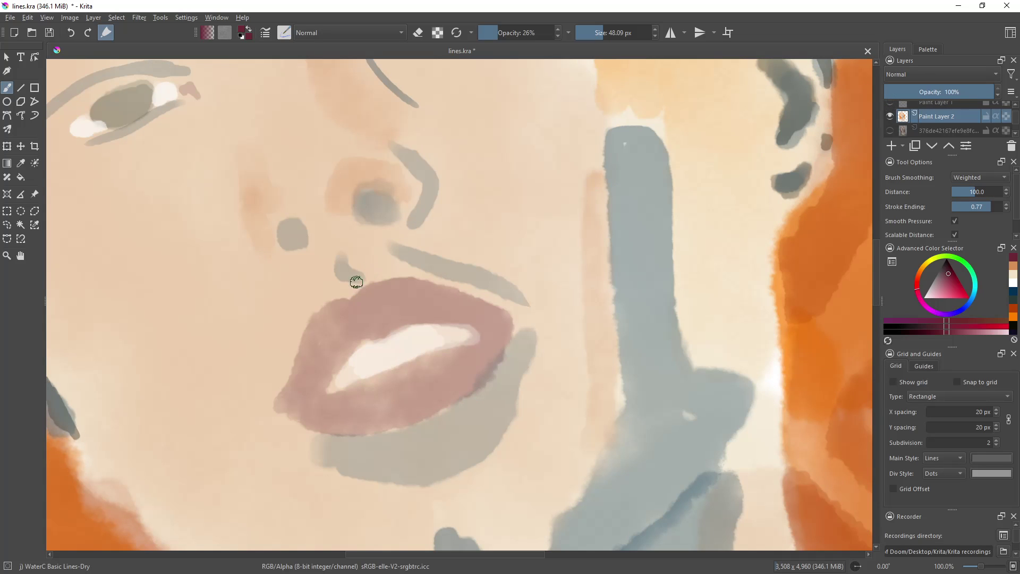
mouse_move(348, 301)
mouse_down()
mouse_move(287, 397)
mouse_move(332, 313)
mouse_move(307, 348)
mouse_move(314, 325)
mouse_move(285, 397)
mouse_move(364, 292)
mouse_up()
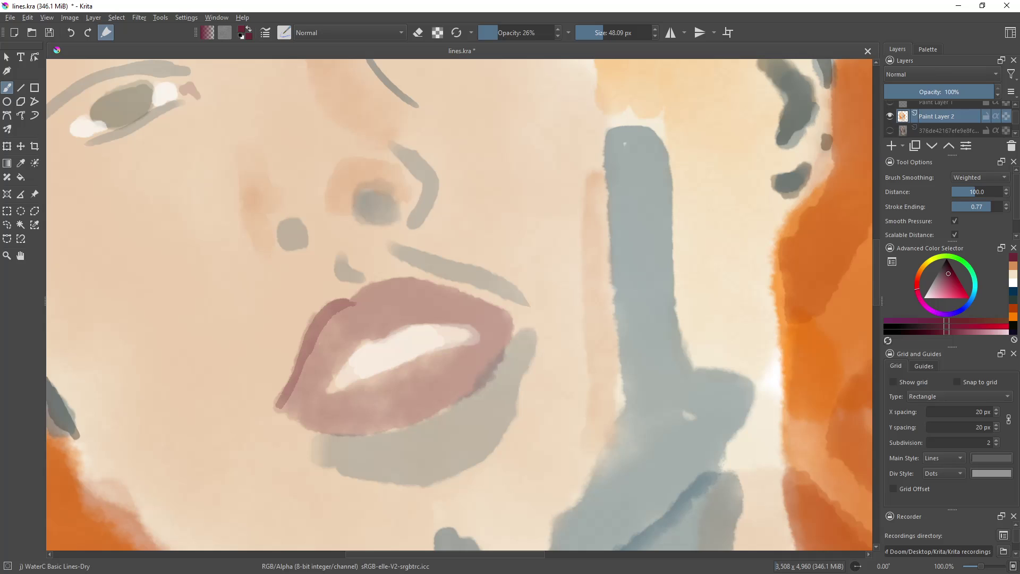
key(ctrl+z)
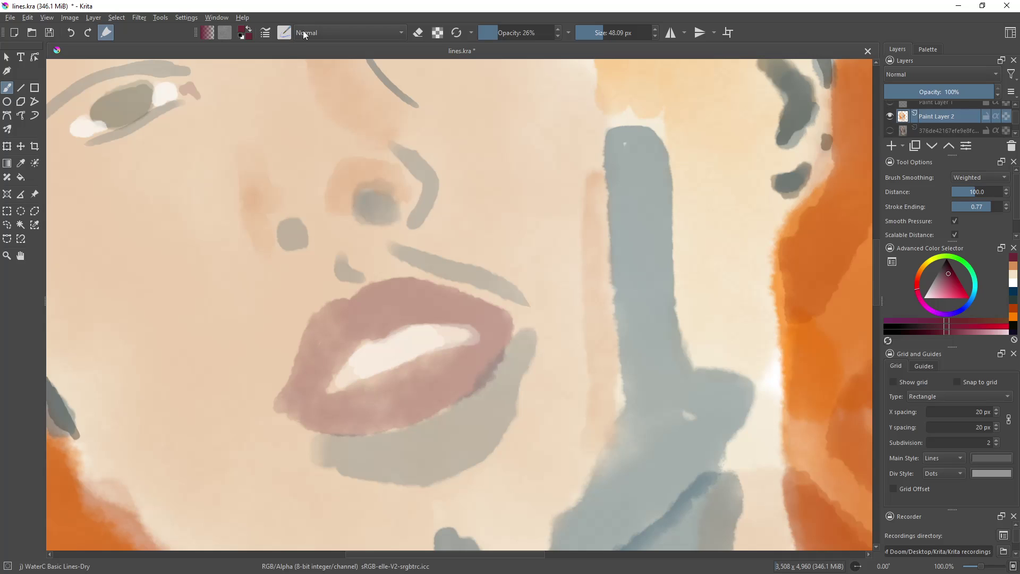
Step: Paint a thin dark red upper-lip edge with WaterC Basic Lines-Wet at 34% opacity, about 20 px
click(284, 32)
click(328, 78)
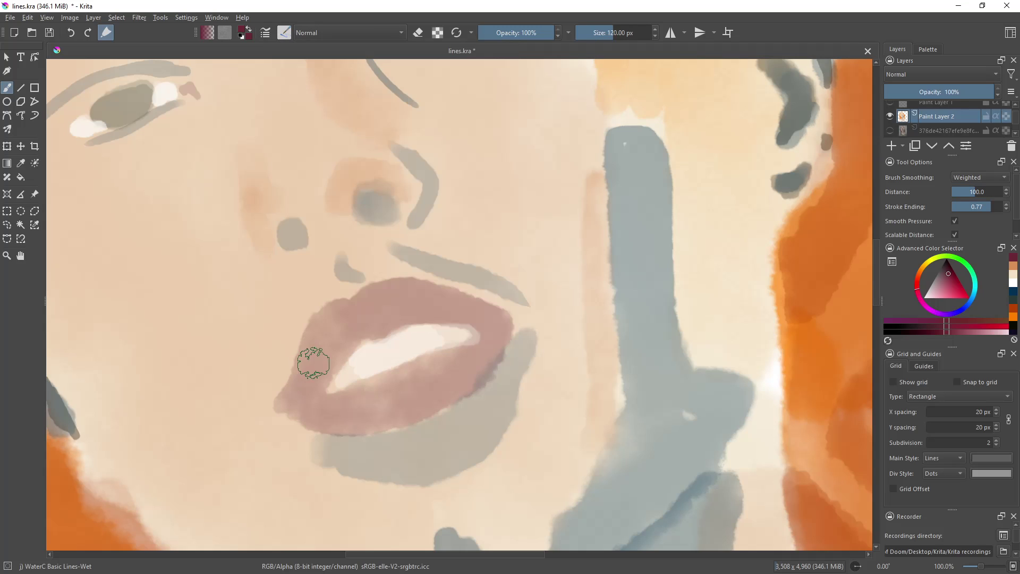
drag(341, 303, 280, 409)
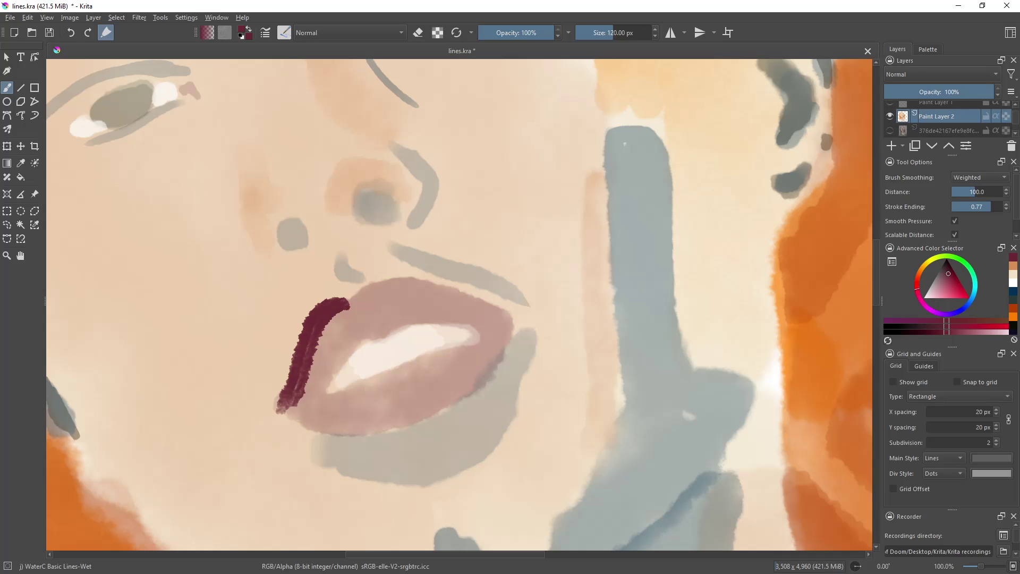
key(ctrl+z)
click(504, 33)
click(596, 33)
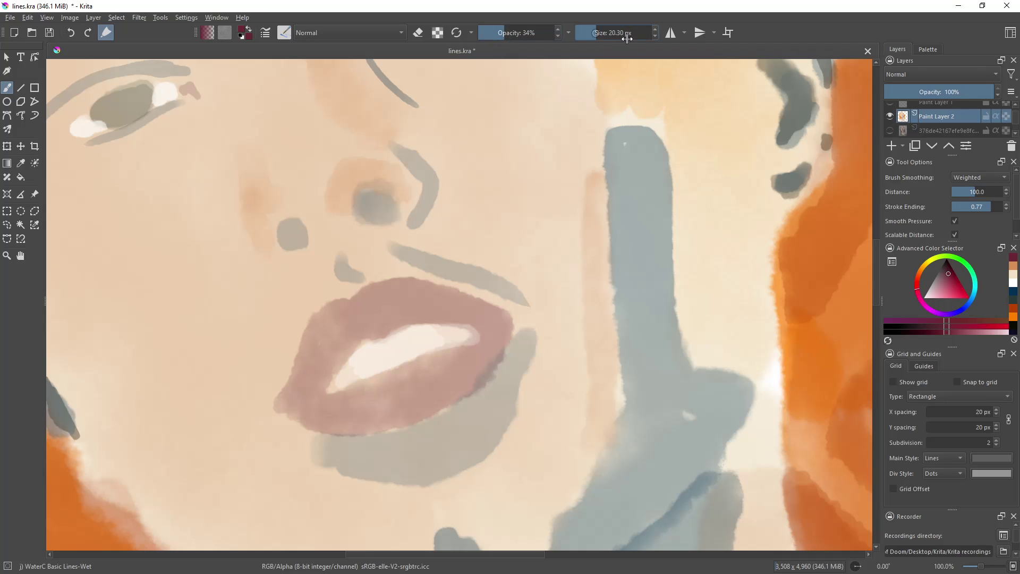
drag(349, 304, 276, 413)
Step: Darken the lip edge at 28.30 px, show the line art, and undo a stray top-edge stroke
click(656, 29)
mouse_move(349, 301)
mouse_down()
mouse_move(300, 349)
mouse_move(271, 411)
mouse_up()
click(889, 103)
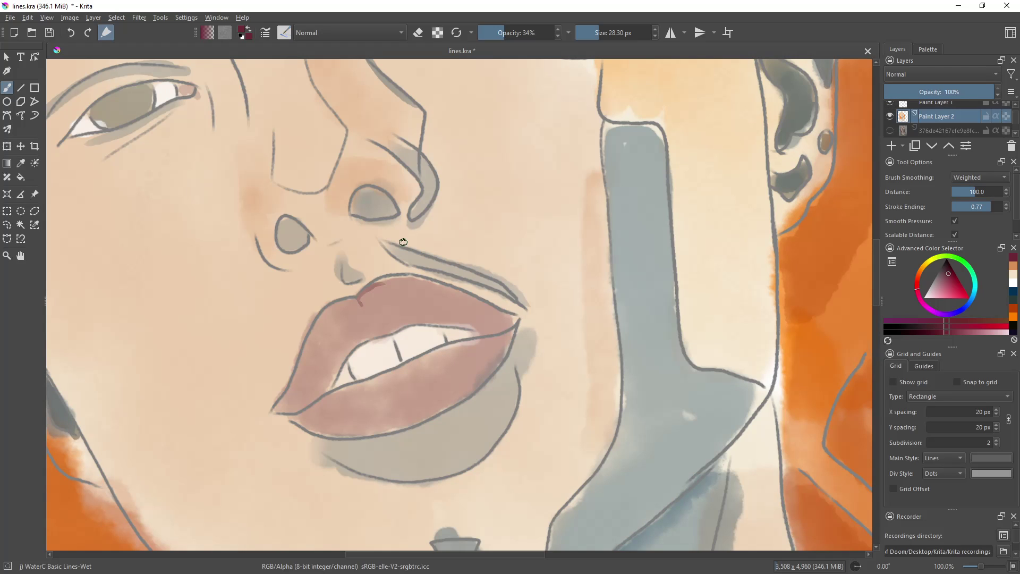
mouse_move(361, 291)
mouse_down()
mouse_move(430, 282)
mouse_move(370, 289)
mouse_move(375, 331)
mouse_move(387, 336)
mouse_up()
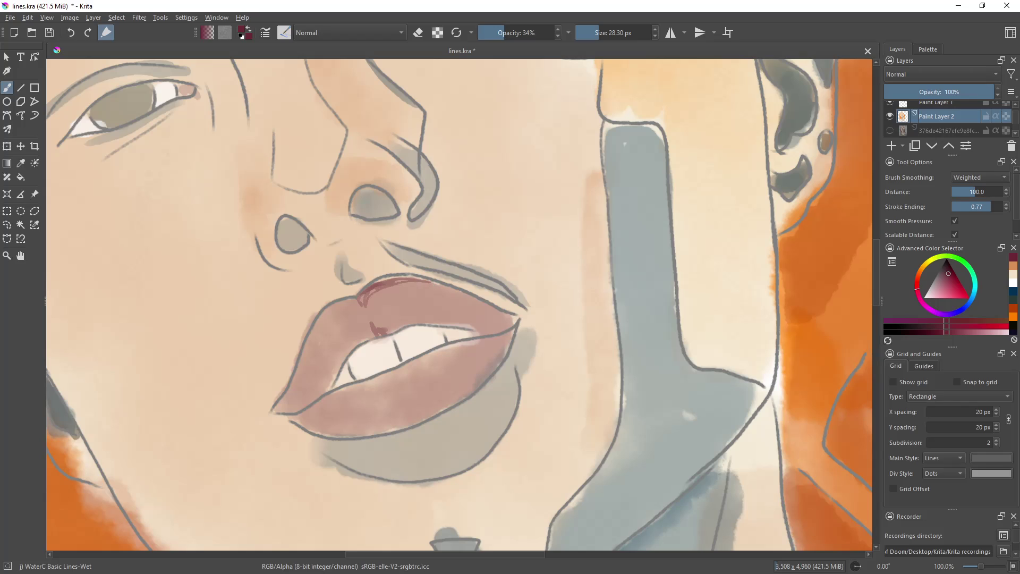
key(ctrl+z)
click(282, 35)
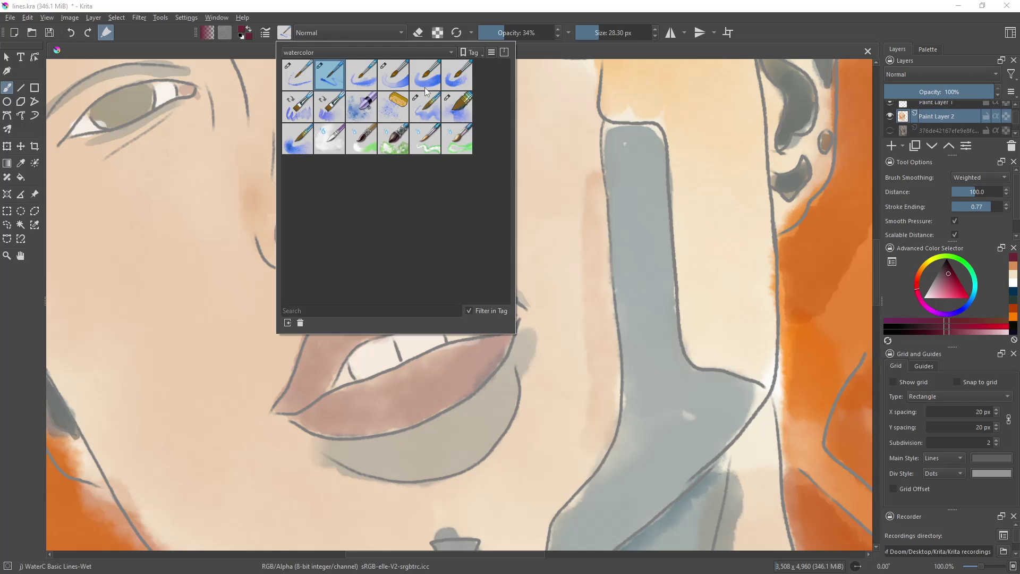
Step: Select WaterC Flat Big-Grain Tilt at 25.35 px and undo a trial curve on the upper lip
click(301, 116)
click(595, 33)
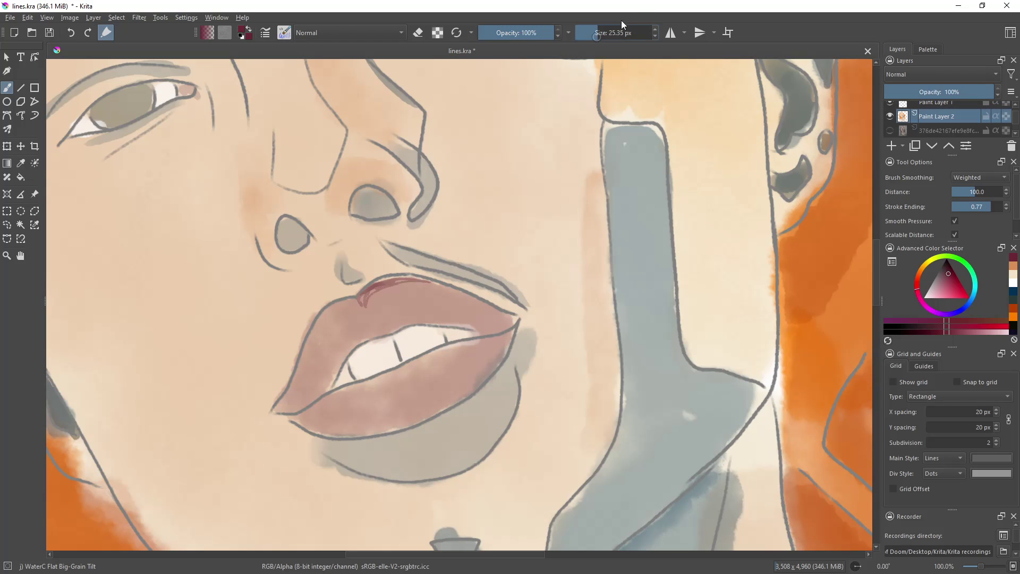
drag(364, 300, 386, 332)
key(ctrl+z)
Step: At 31% opacity, test dark red upper-lip strokes, undo them, and compare without line art
click(502, 33)
mouse_move(364, 300)
mouse_down()
mouse_move(377, 332)
mouse_move(404, 322)
mouse_up()
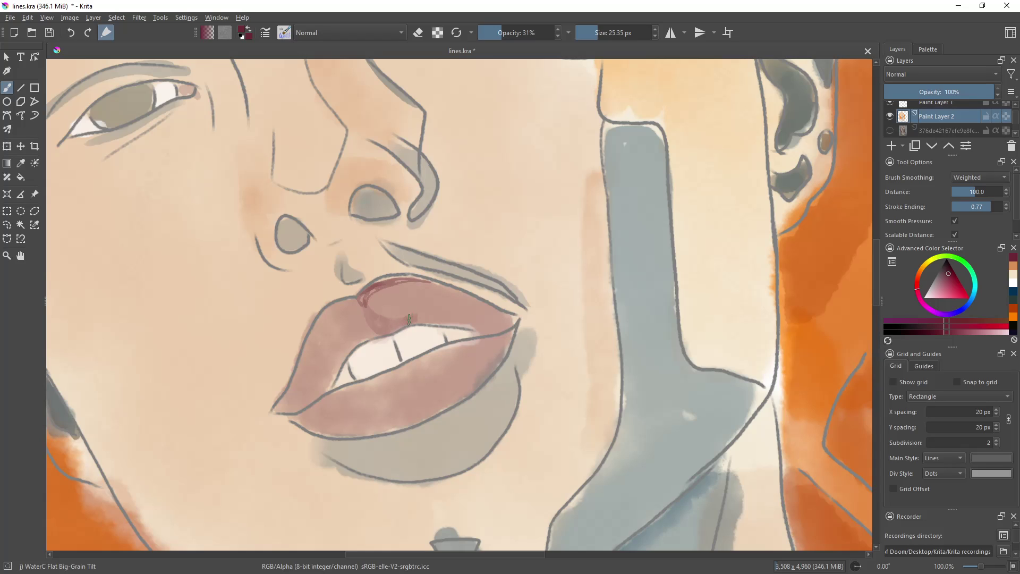
drag(414, 317, 475, 325)
key(ctrl+z)
key(ctrl+z)
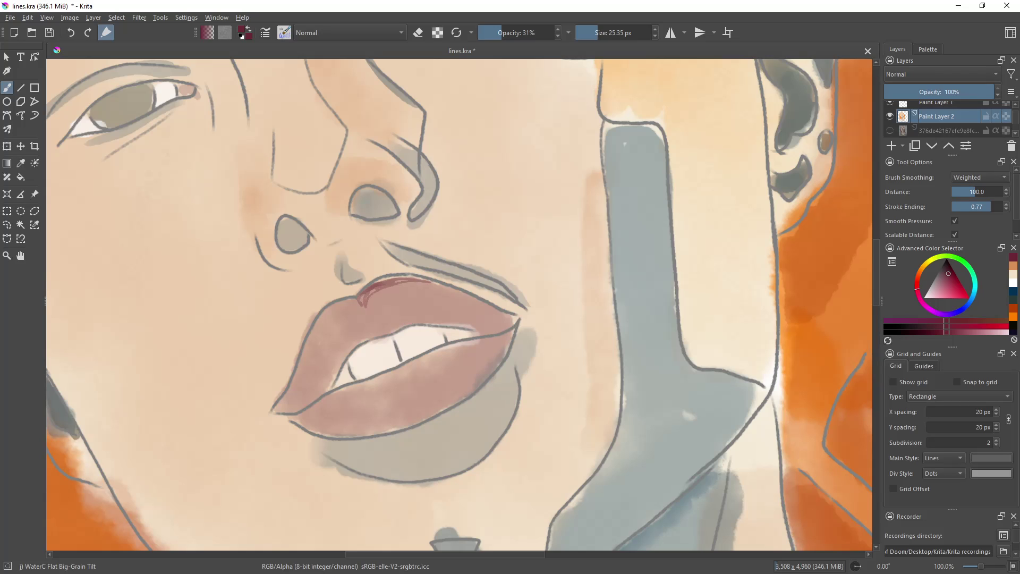
key(ctrl+z)
click(889, 102)
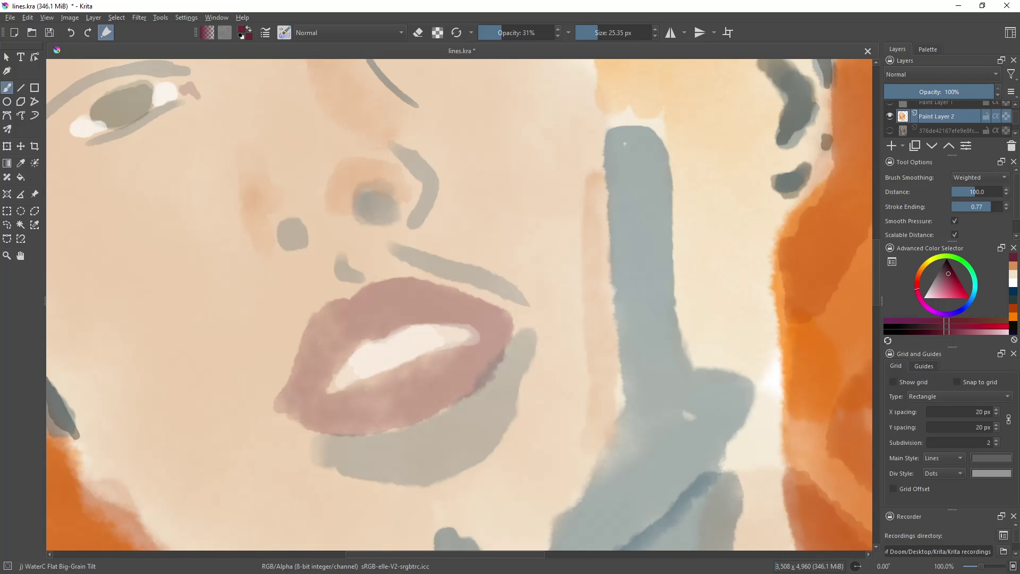
click(889, 102)
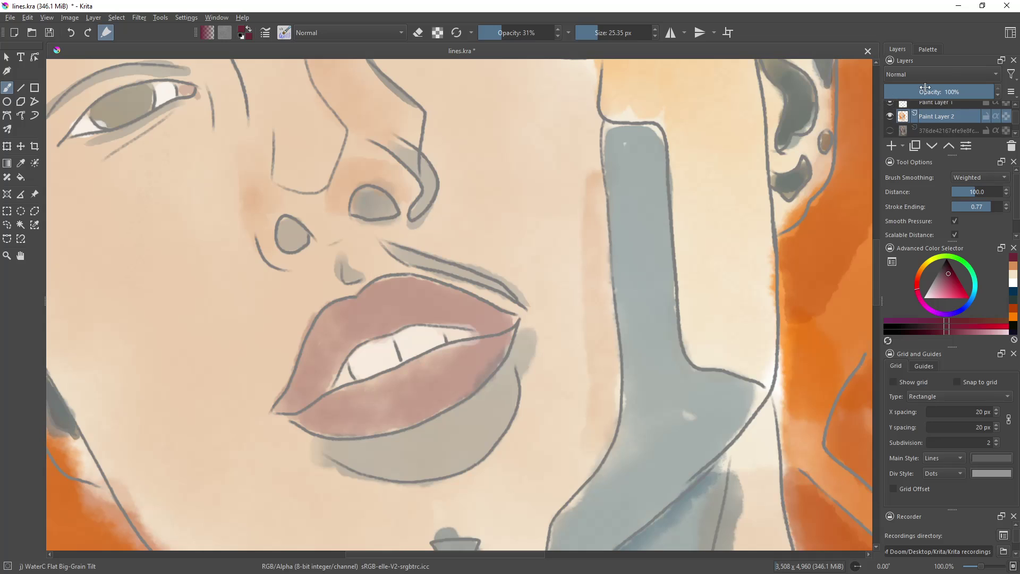
Step: Zoom out to about 16.7% so the whole portrait is visible
key(minus)
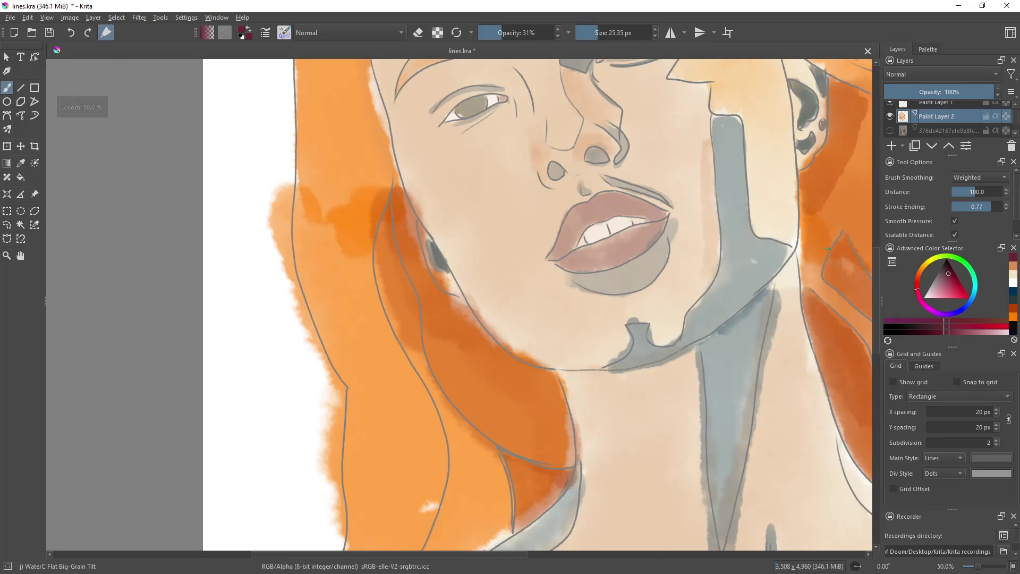
drag(502, 552, 569, 552)
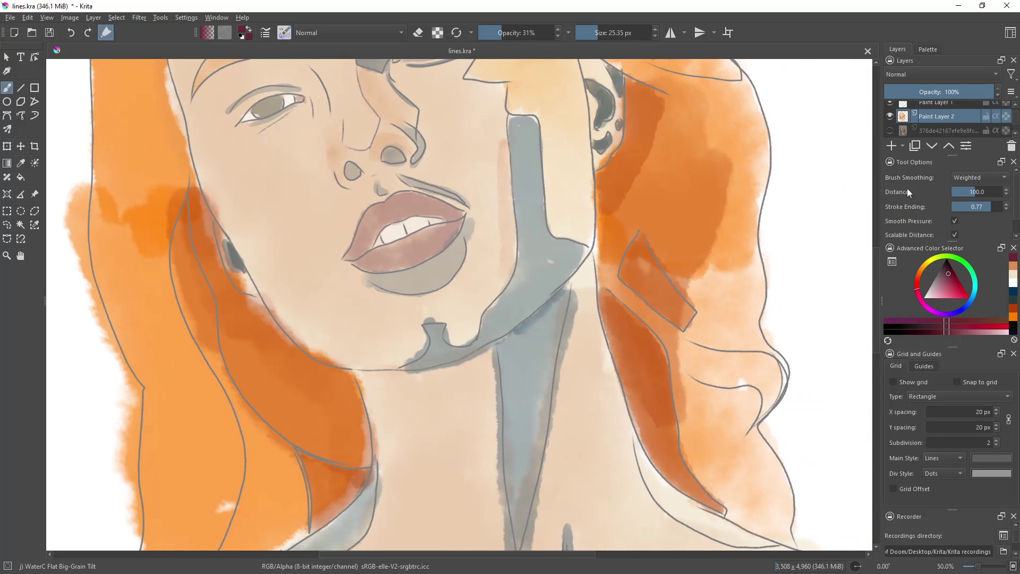
mouse_move(875, 266)
mouse_down()
mouse_move(877, 225)
mouse_move(884, 227)
mouse_up()
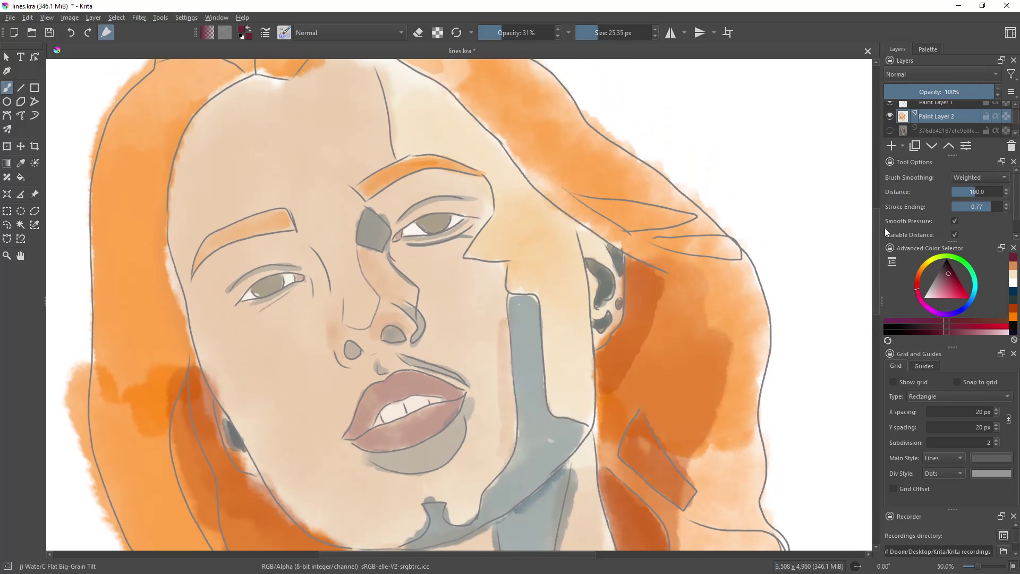
key(minus)
key(minus)
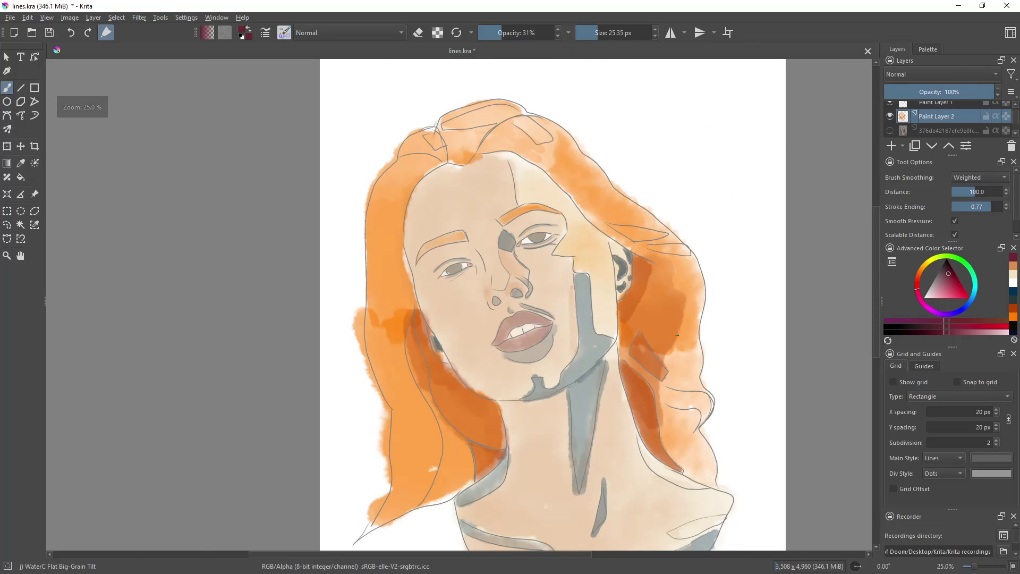
key(minus)
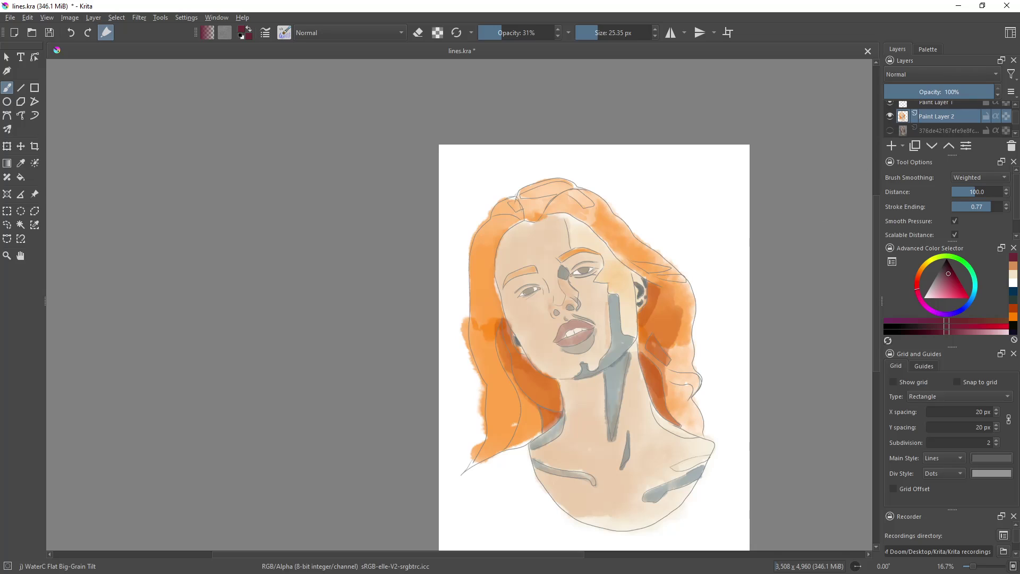
Step: Compare the full portrait with Paint Layer 1's line art hidden and shown, twice
click(891, 103)
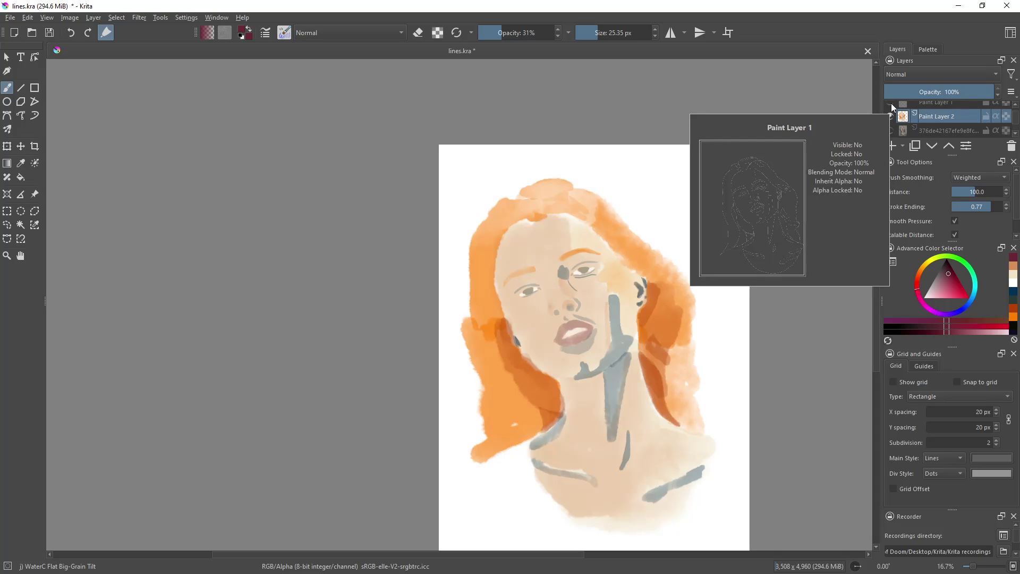
click(890, 103)
click(891, 103)
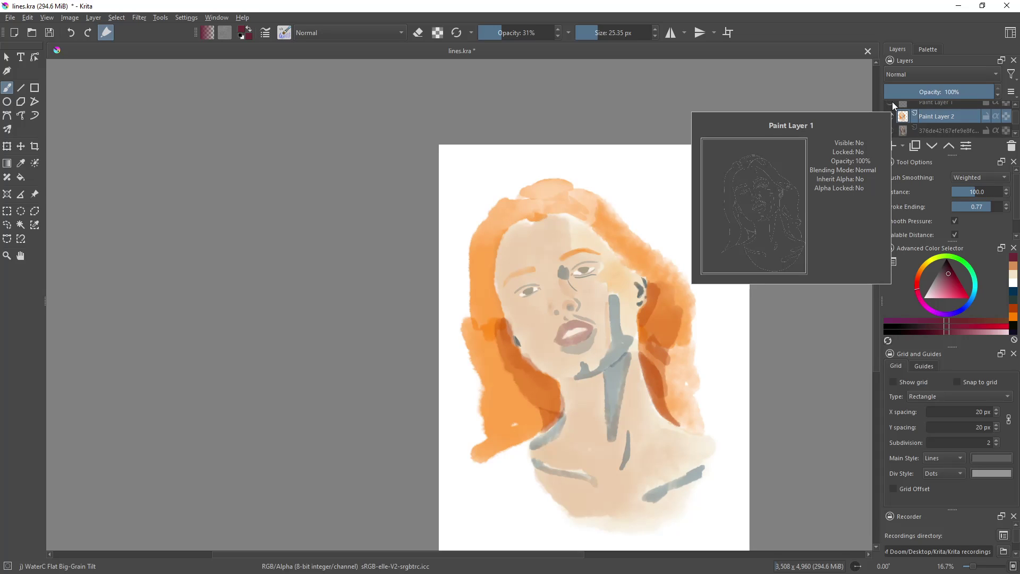
click(891, 103)
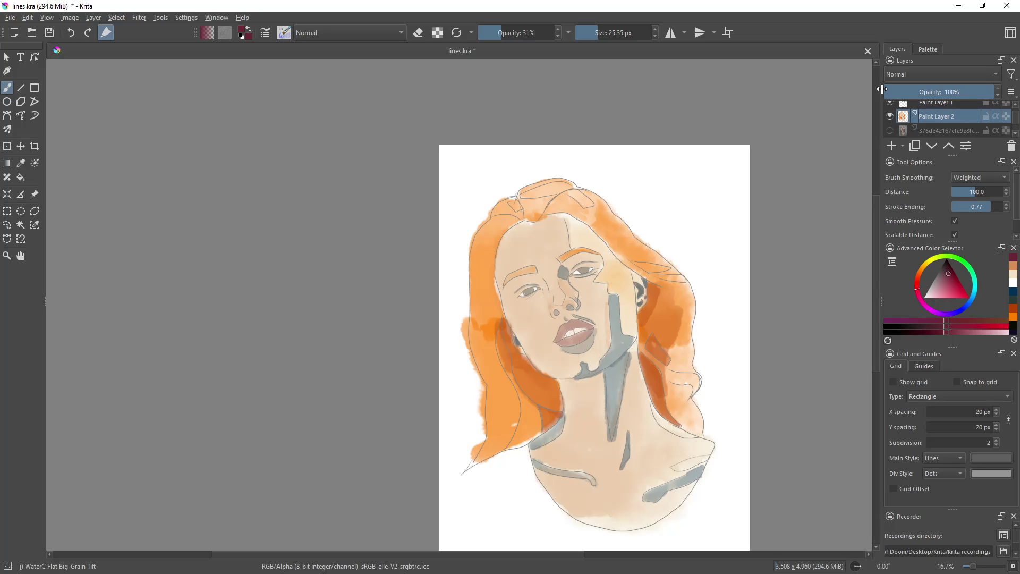